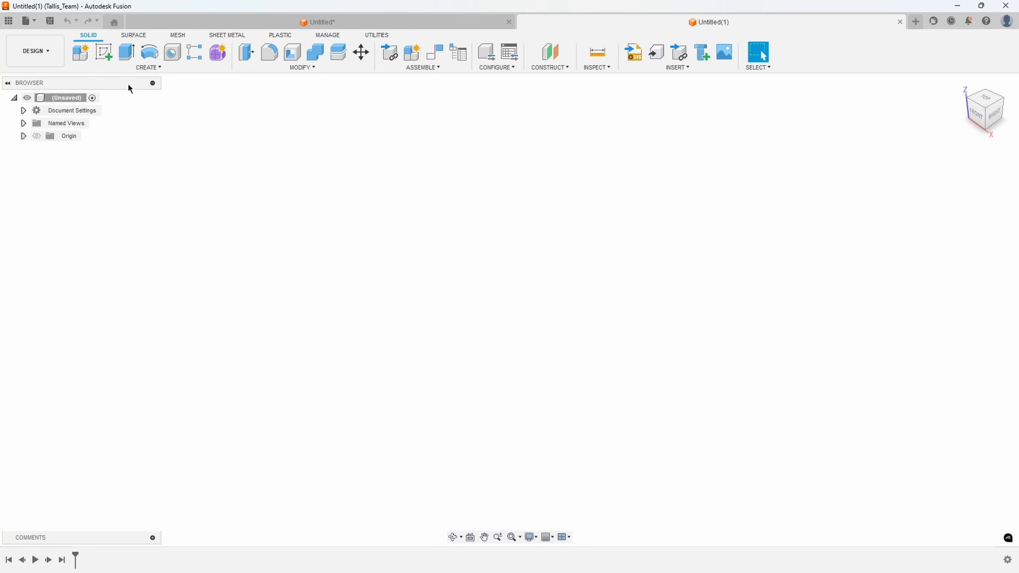
Step: Create a new component and start a sketch on its horizontal XY plane
click(81, 54)
click(944, 288)
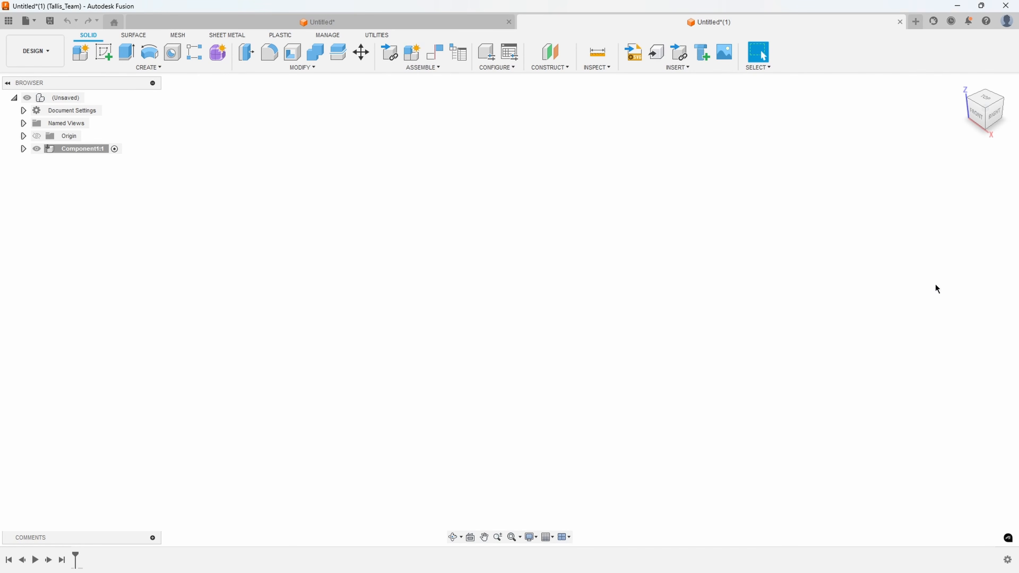
click(103, 52)
click(566, 312)
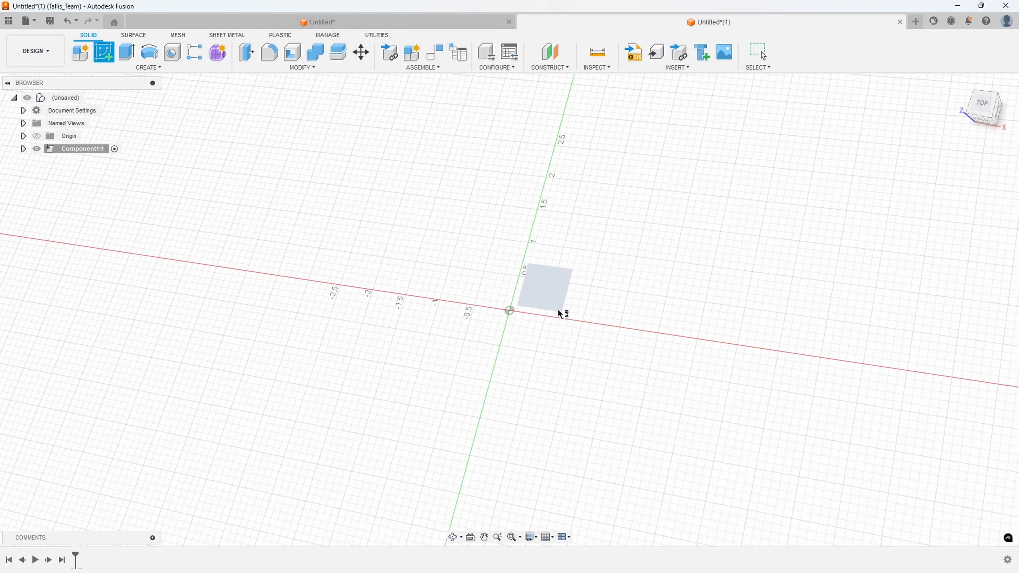
Step: Draw a center rectangle at the origin, 8 in wide and 6 in high, and finish the sketch
key(r)
click(998, 177)
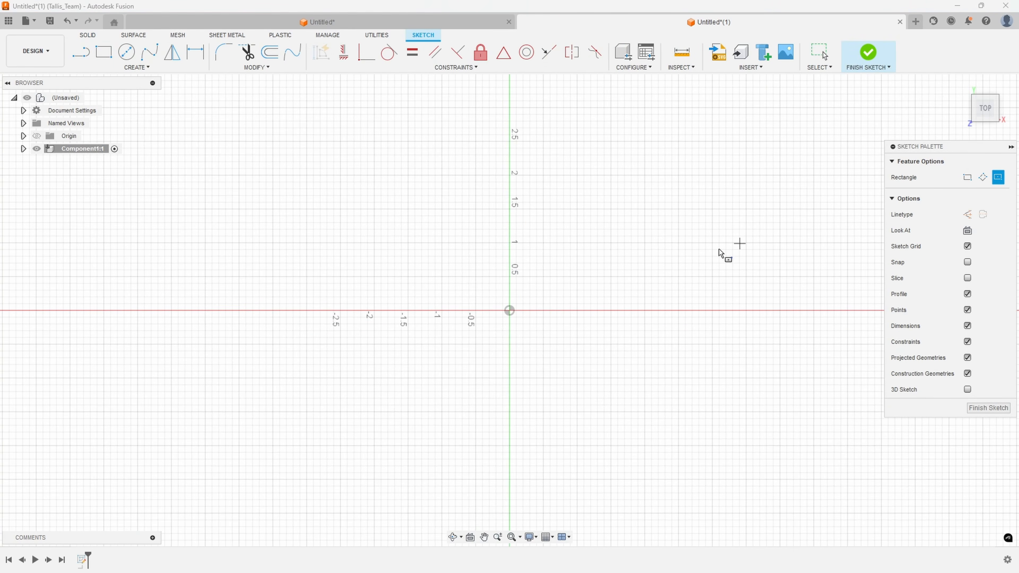
click(510, 311)
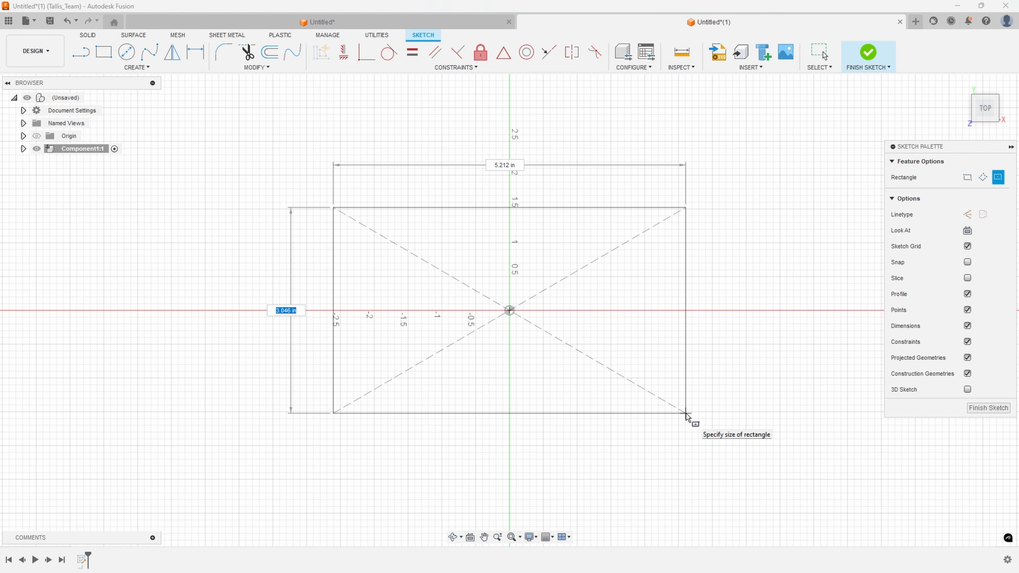
text(8)
key(Tab)
text(6)
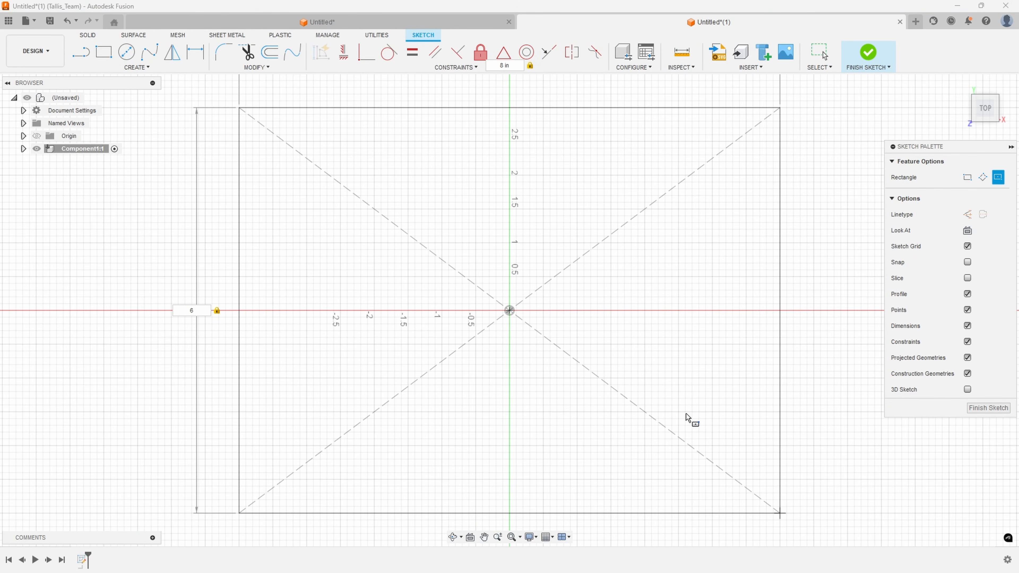
key(Return)
scroll(686, 413, down, 3)
key(Escape)
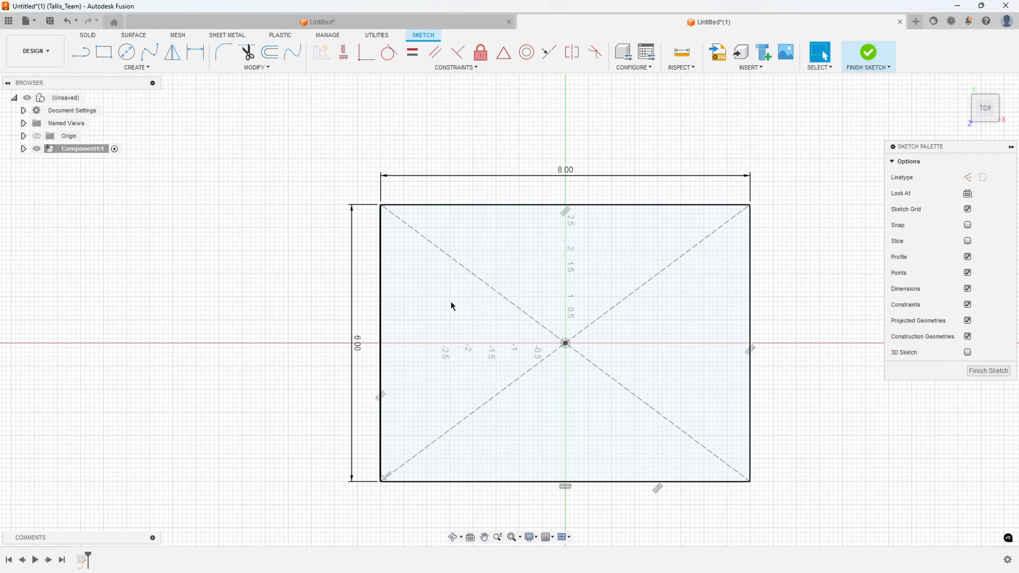
click(868, 52)
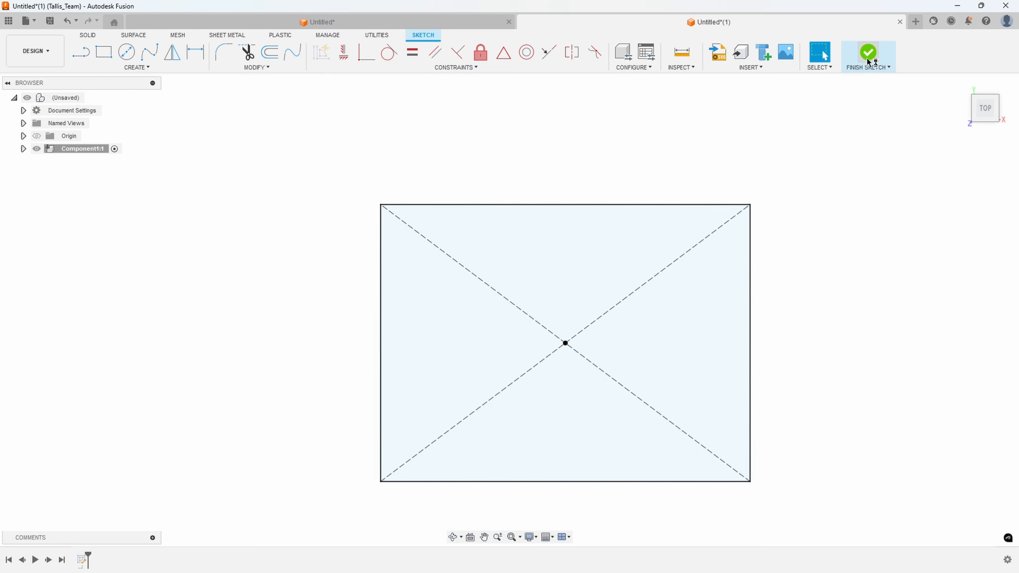
Step: Extrude the rectangle profile by -1 in as a new body
click(507, 250)
right_click(507, 249)
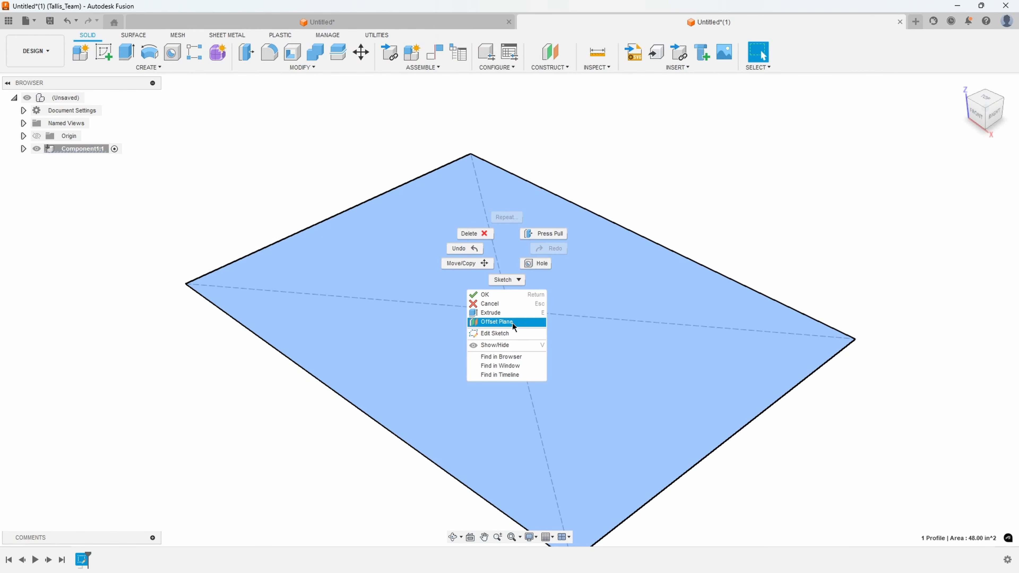
click(500, 316)
text(-1)
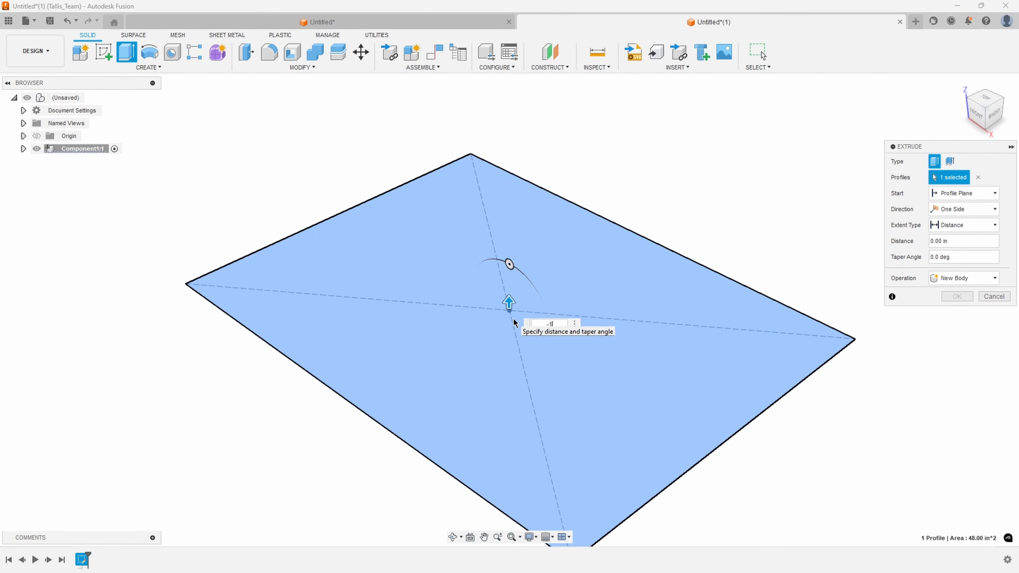
key(Return)
Step: Sketch a wavy fit point spline on the block's front face, joining its two upper corners through three intermediate points above the edge
scroll(498, 265, down, 2)
shift+middle_drag(478, 263, 479, 290)
shift+middle_drag(401, 330, 427, 275)
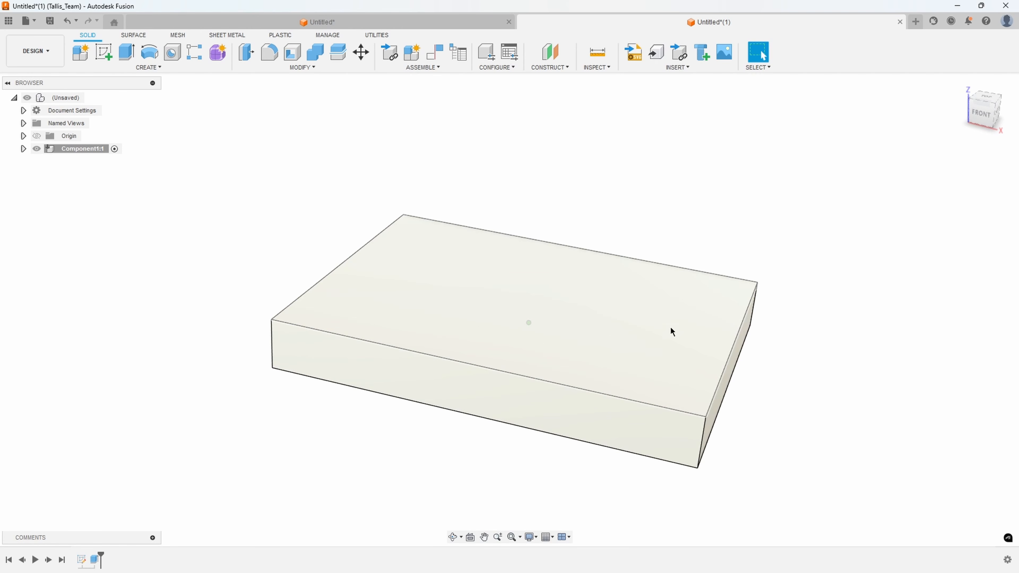
shift+middle_drag(673, 332, 389, 372)
click(368, 357)
right_click(369, 359)
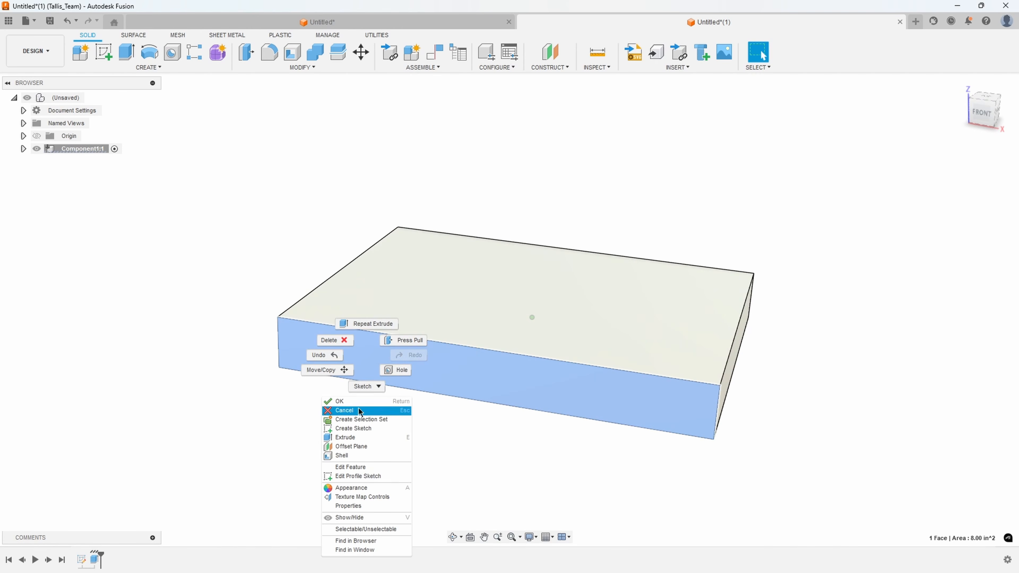
click(359, 429)
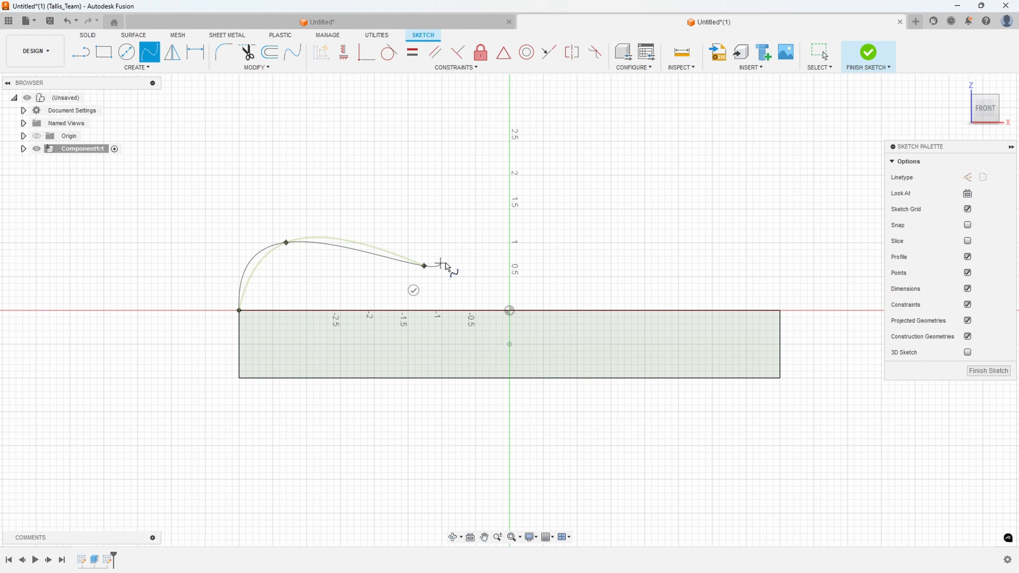
click(596, 220)
click(780, 311)
click(760, 327)
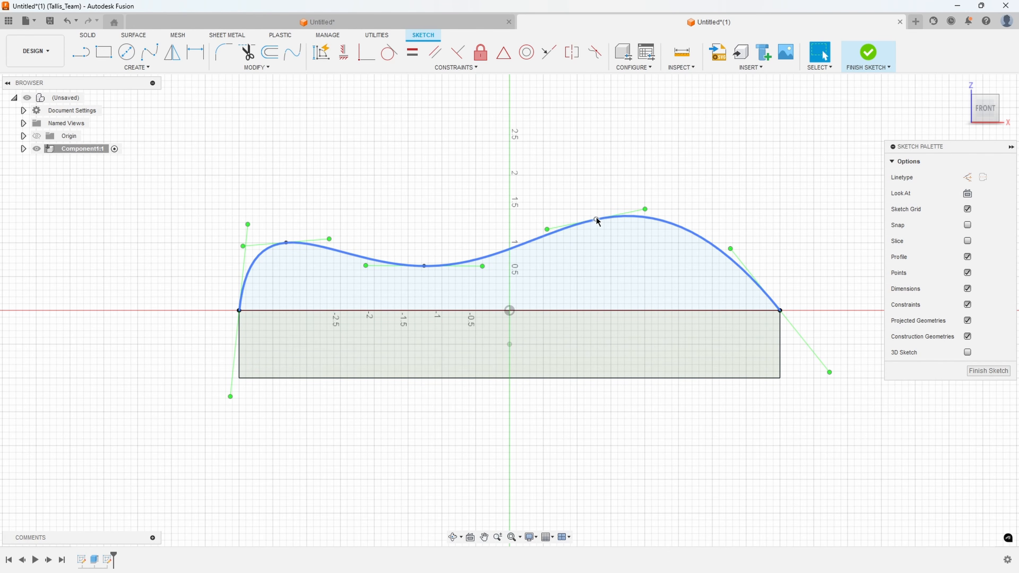
Step: Reshape the front spline by moving its high point to about X 1.65, Z 1.27 in and lowering its valley point, and finish the sketch
drag(596, 219, 621, 225)
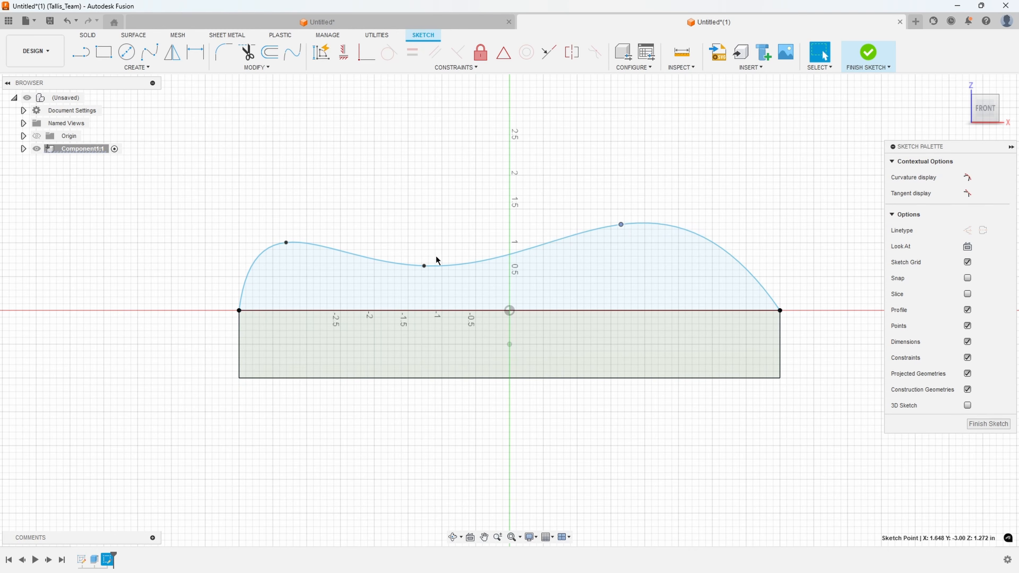
drag(426, 266, 462, 282)
click(706, 195)
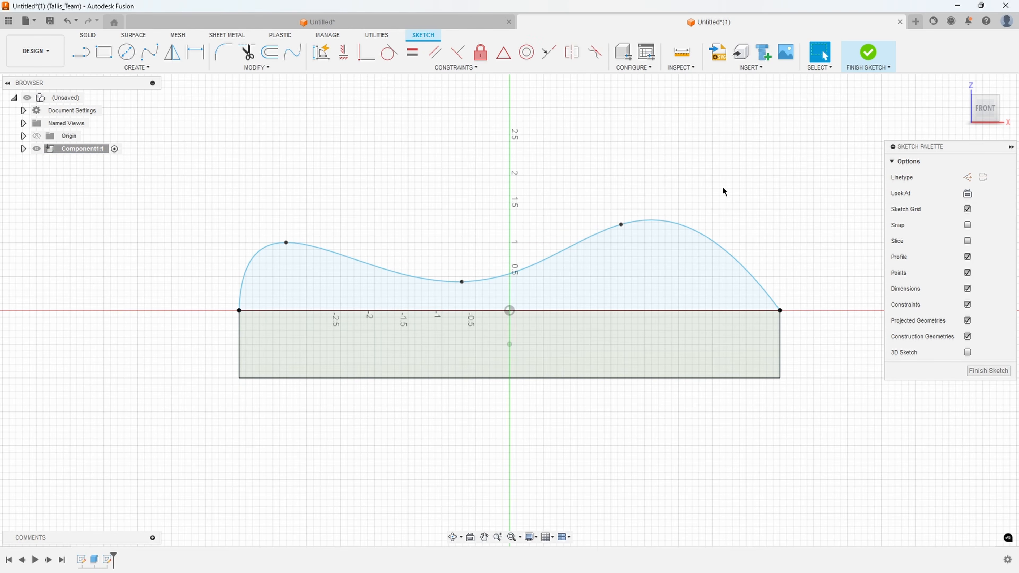
click(868, 60)
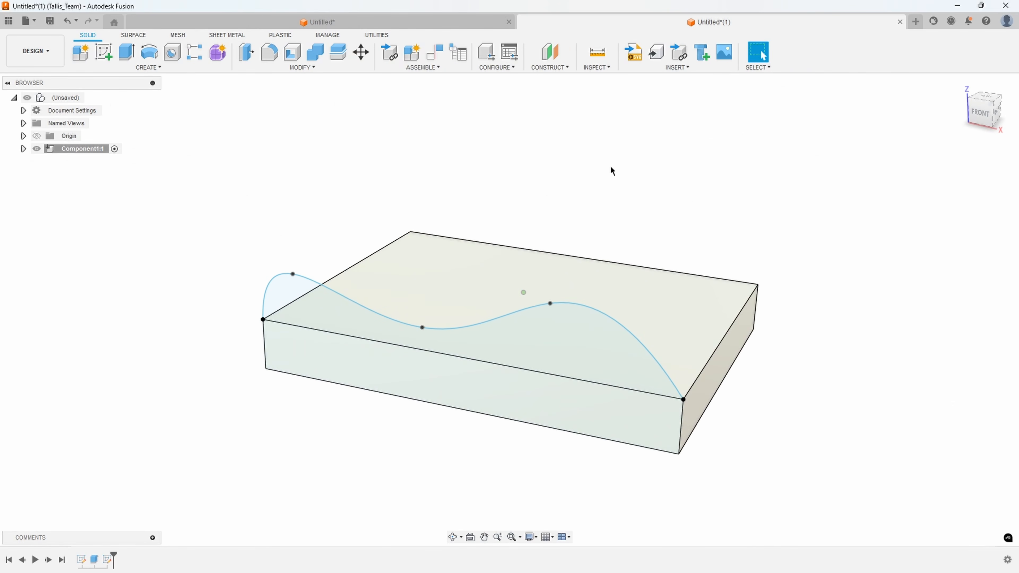
Step: Sketch a fit point spline on the block's back face, joining its two upper corners through five intermediate points to form three crests
shift+middle_drag(599, 181, 539, 376)
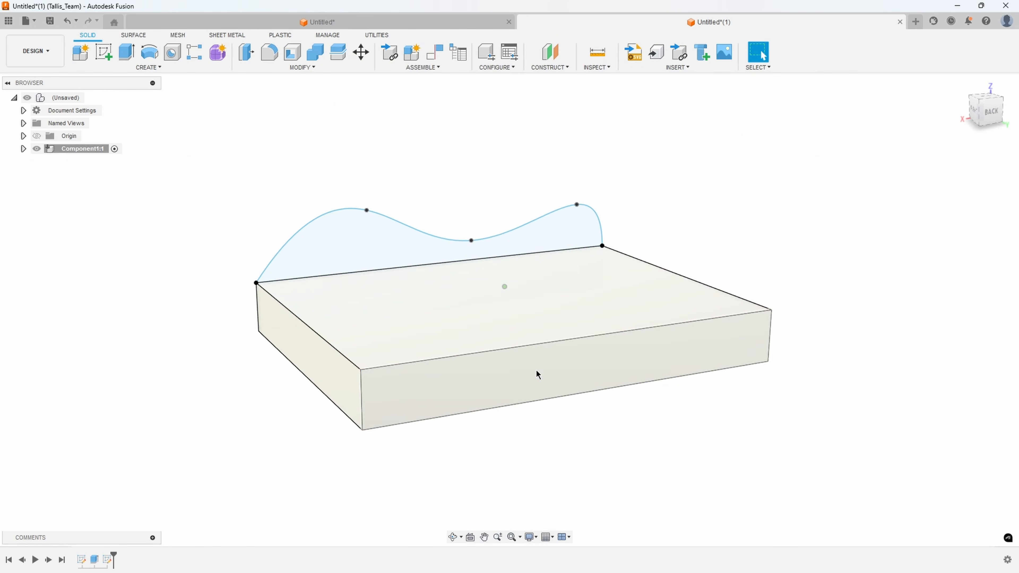
right_click(538, 374)
click(523, 202)
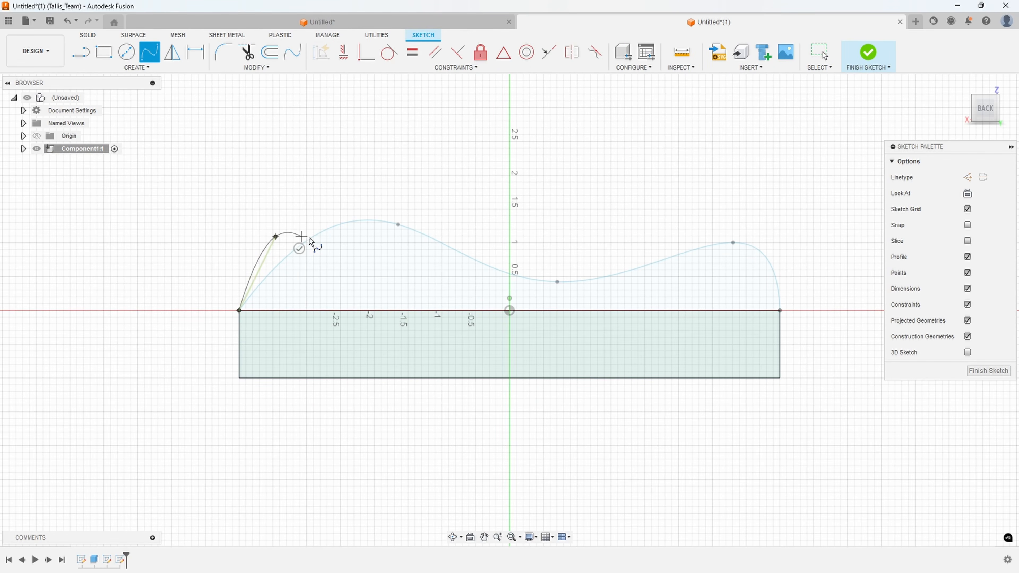
click(510, 220)
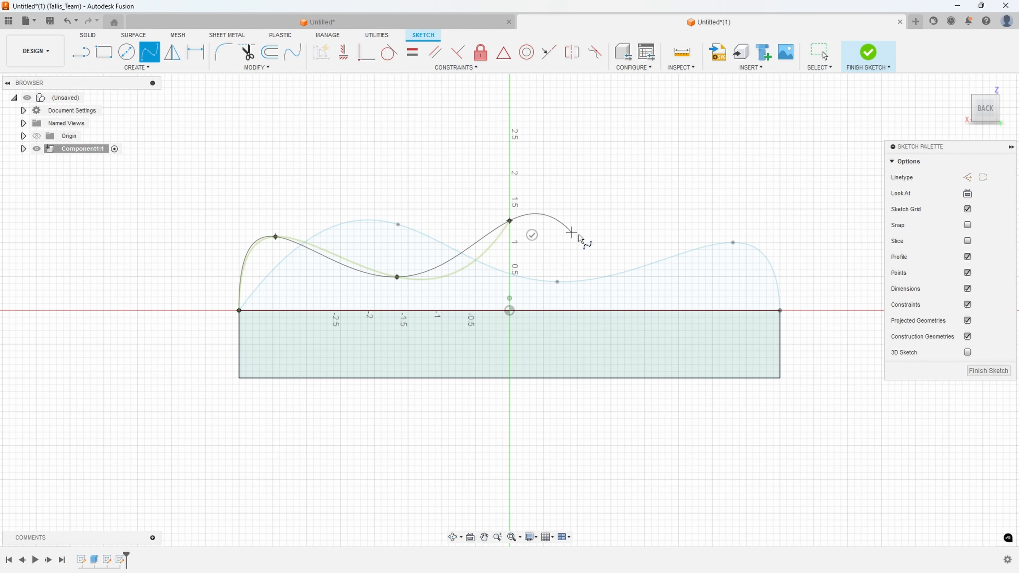
click(642, 278)
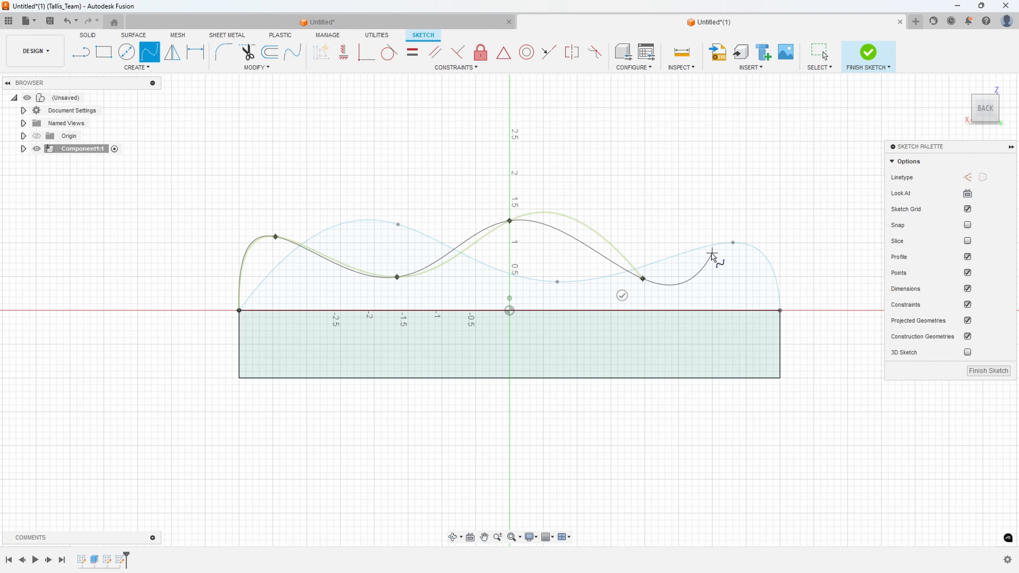
click(704, 232)
click(780, 311)
click(756, 321)
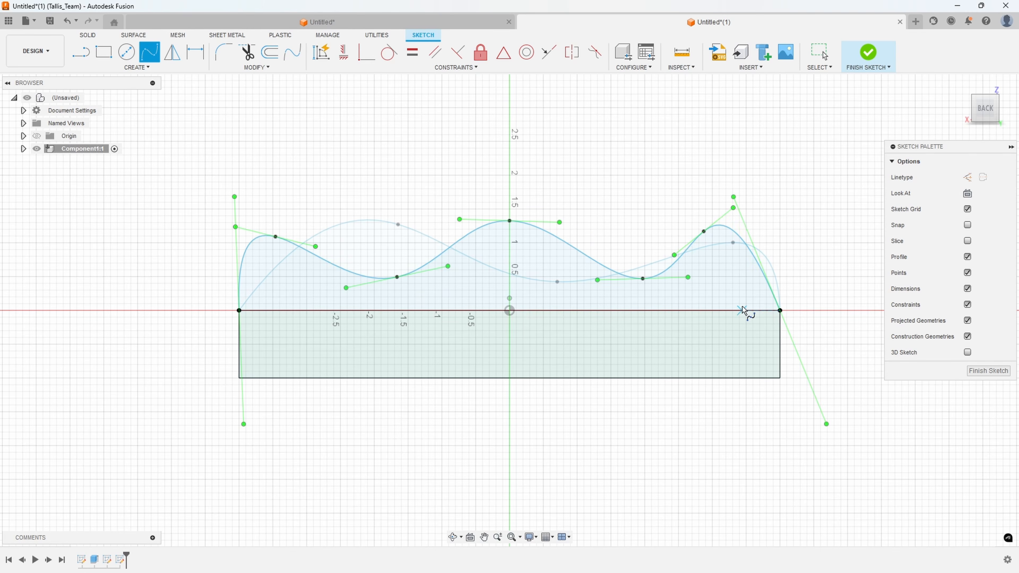
Step: Move the back spline's second valley point to about X -1.5, Z 0.44 in and finish the sketch
key(Escape)
drag(642, 279, 616, 282)
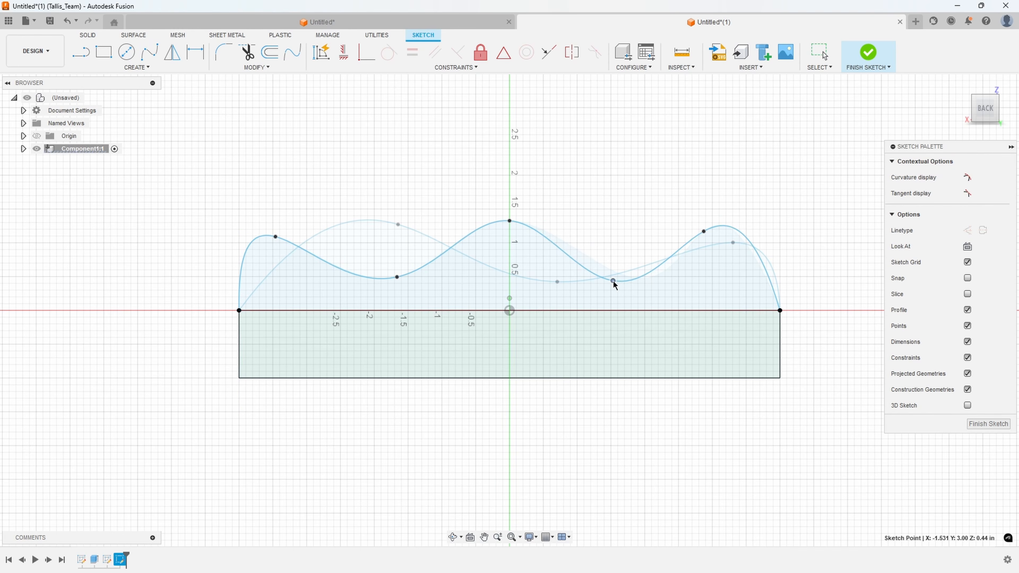
click(988, 423)
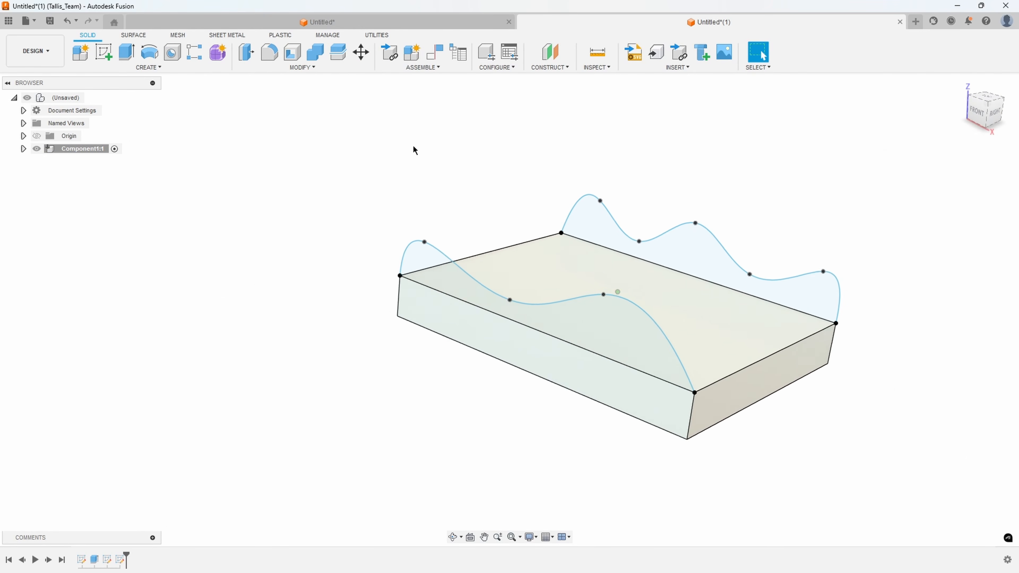
Step: Create a Patch surface as a new body, bounded by the two splines and the block's two upper side edges
click(136, 36)
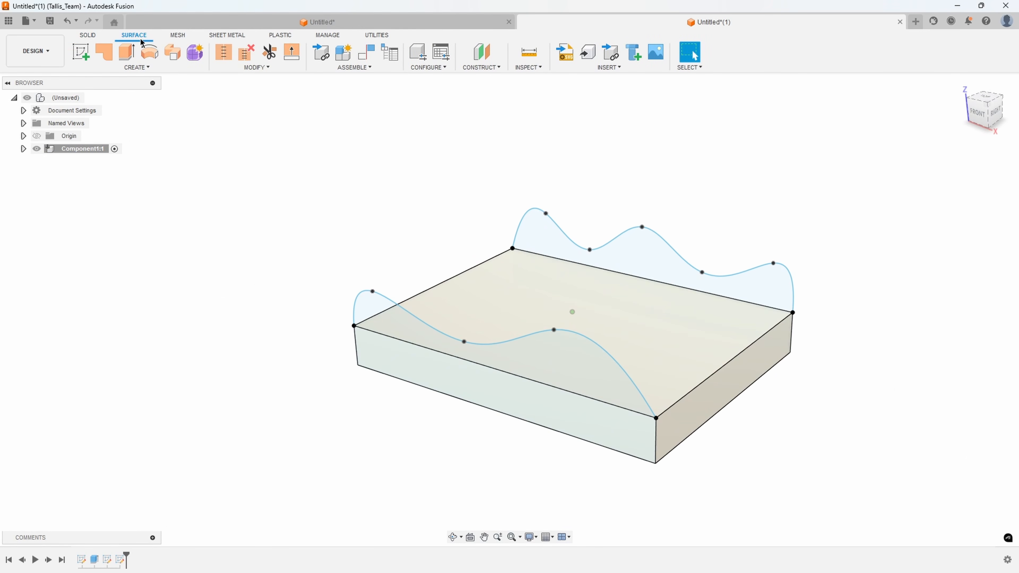
click(106, 52)
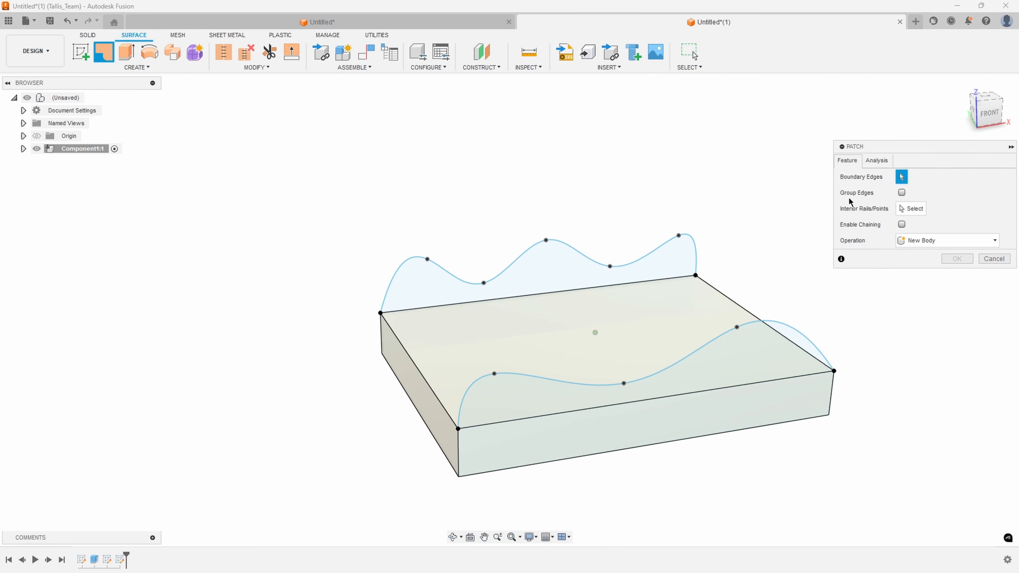
click(438, 264)
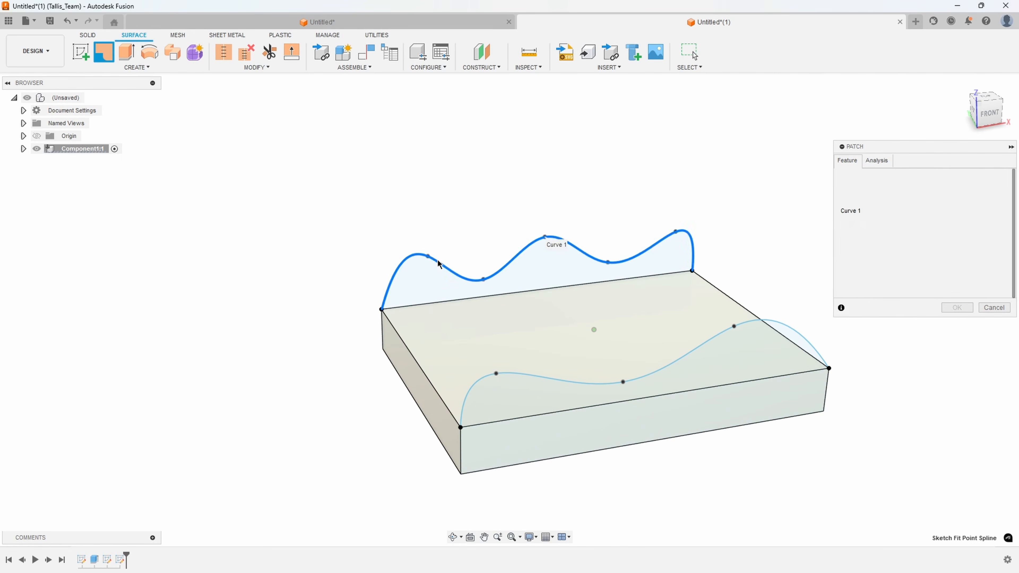
click(395, 328)
click(641, 378)
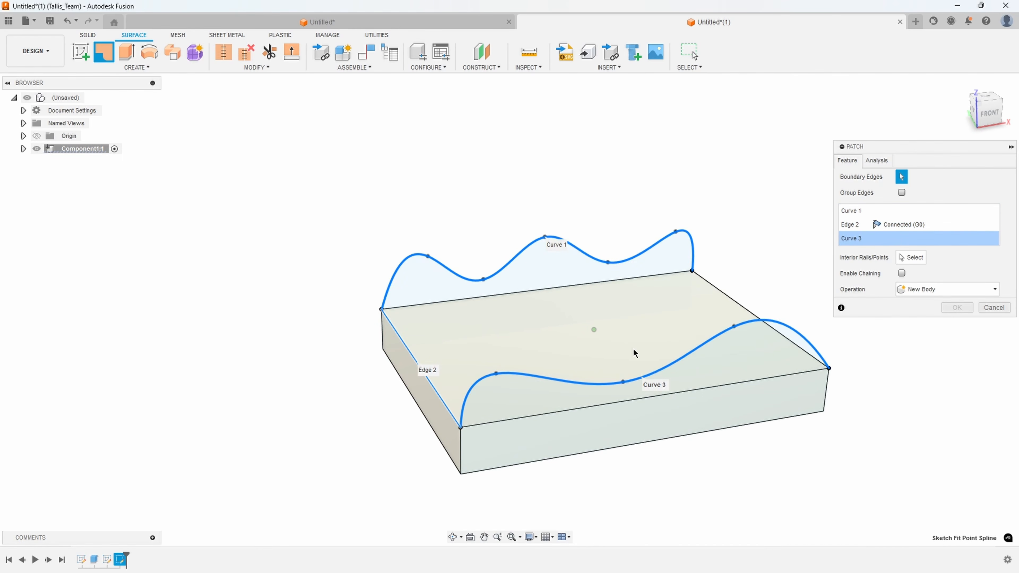
click(721, 293)
shift+middle_drag(744, 468, 664, 193)
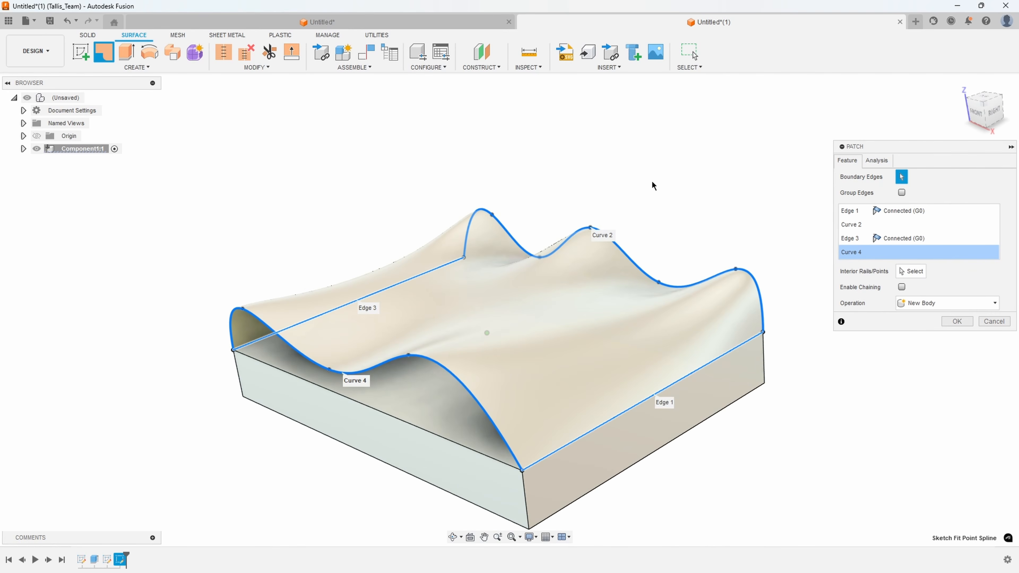
shift+middle_drag(566, 210, 745, 249)
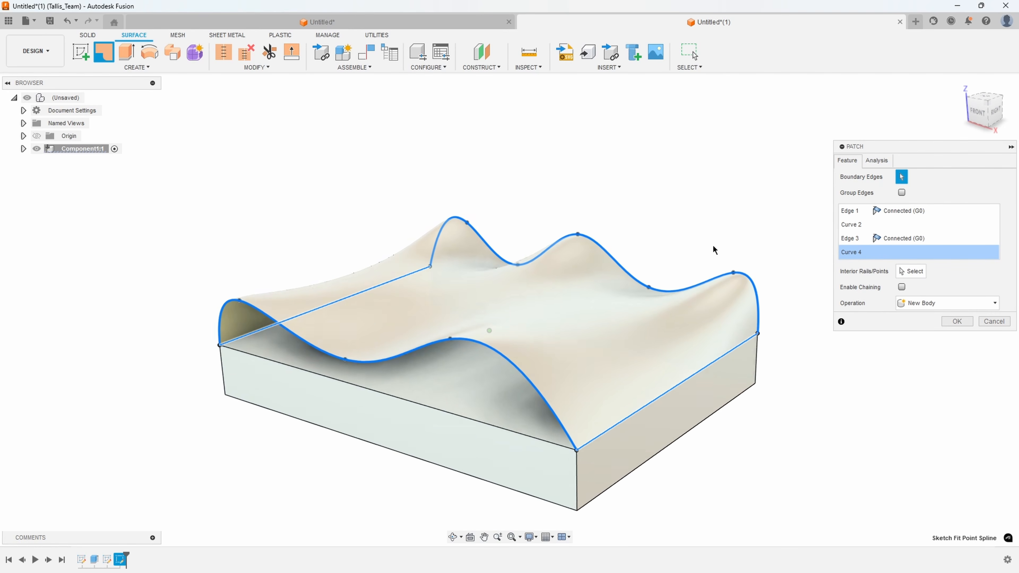
click(957, 322)
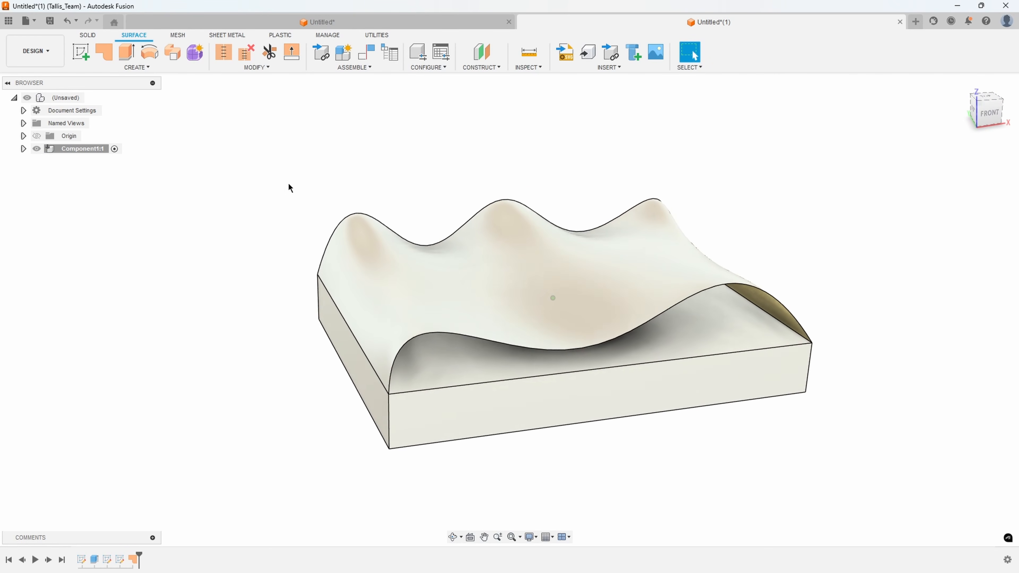
Step: Try to replace the block's flat top face with the patch surface
click(87, 35)
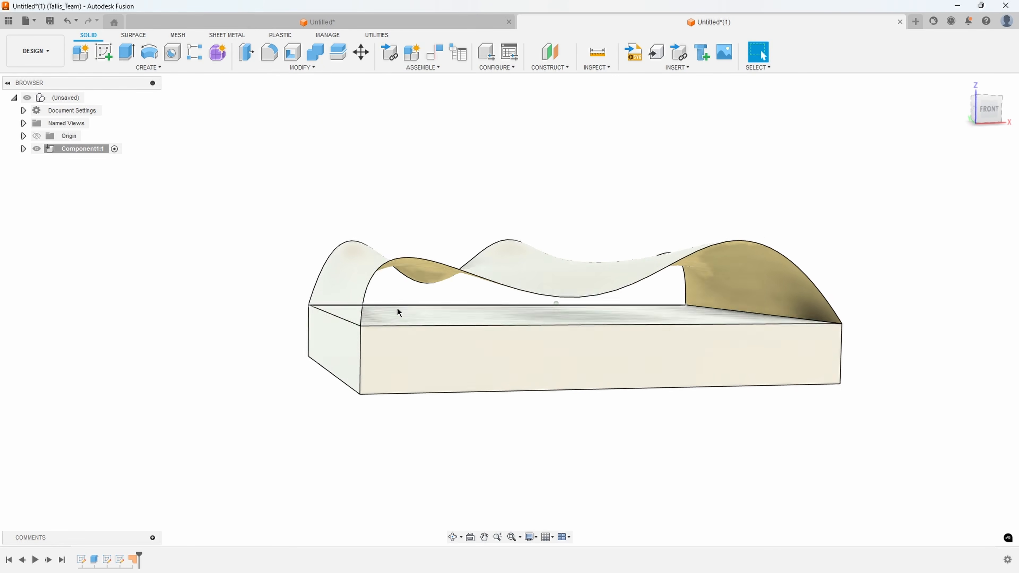
click(297, 68)
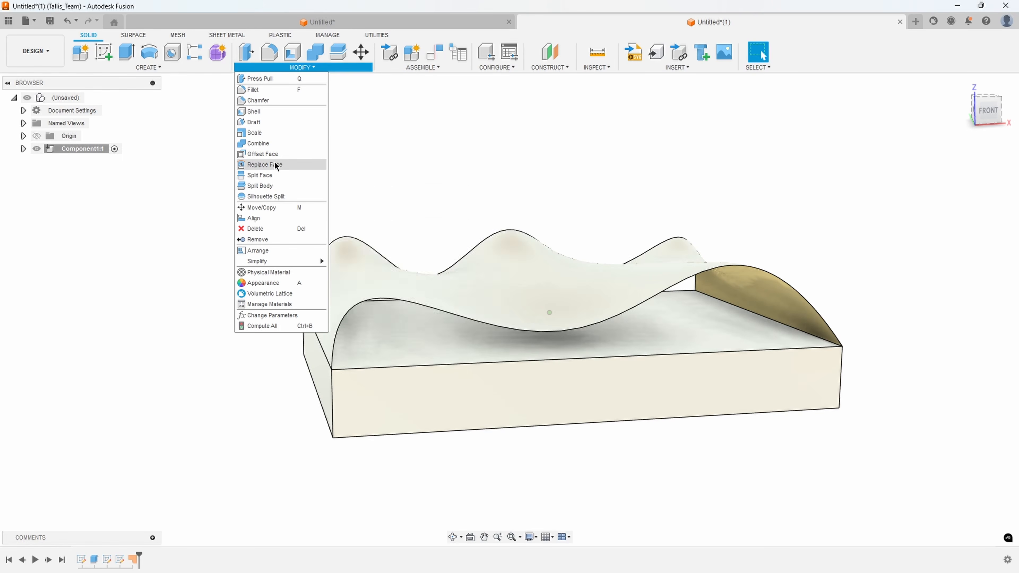
click(277, 169)
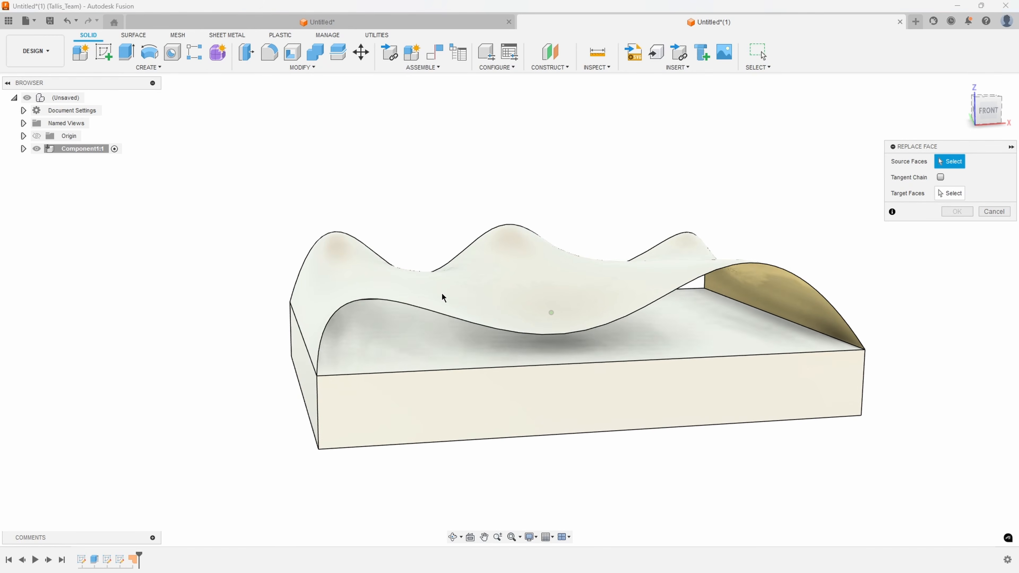
click(394, 350)
shift+middle_drag(395, 350, 724, 259)
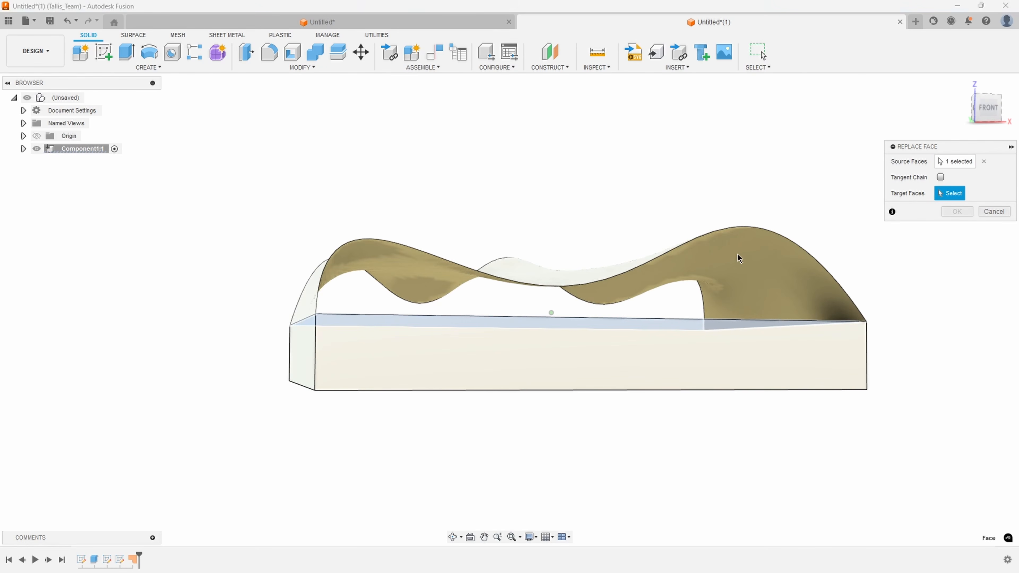
click(721, 259)
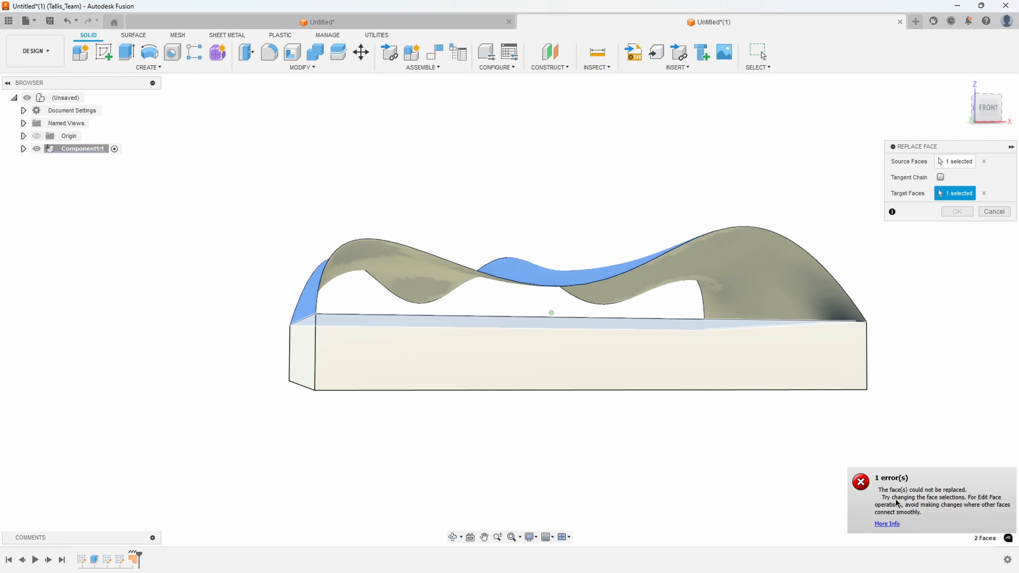
click(991, 213)
mouse_move(883, 209)
shift+middle_down()
mouse_move(469, 288)
mouse_move(500, 269)
mouse_move(409, 278)
shift+middle_up()
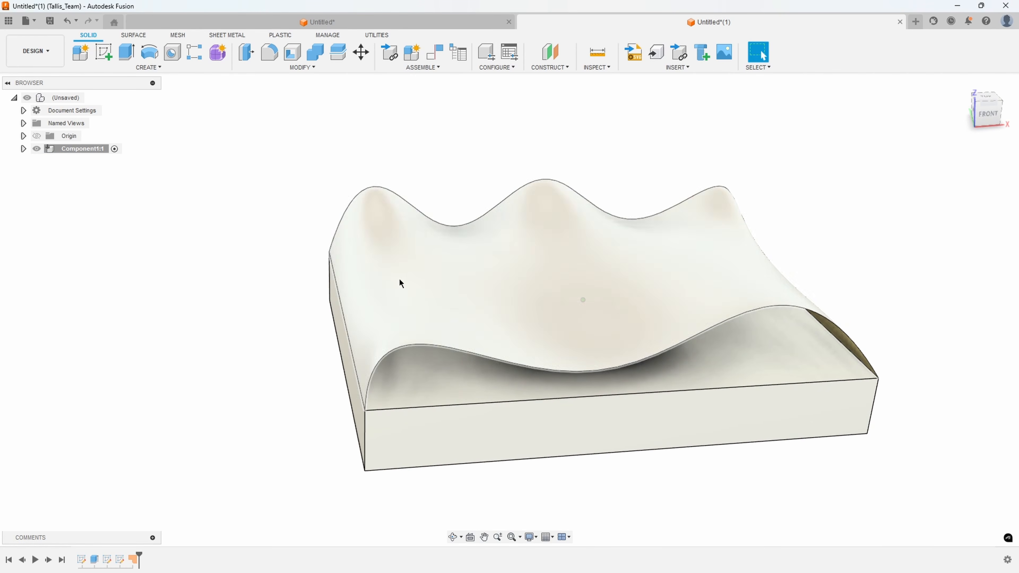
Step: Untrim the patch surface along all edges, extending it by 0.25 in
shift+middle_drag(187, 107, 196, 106)
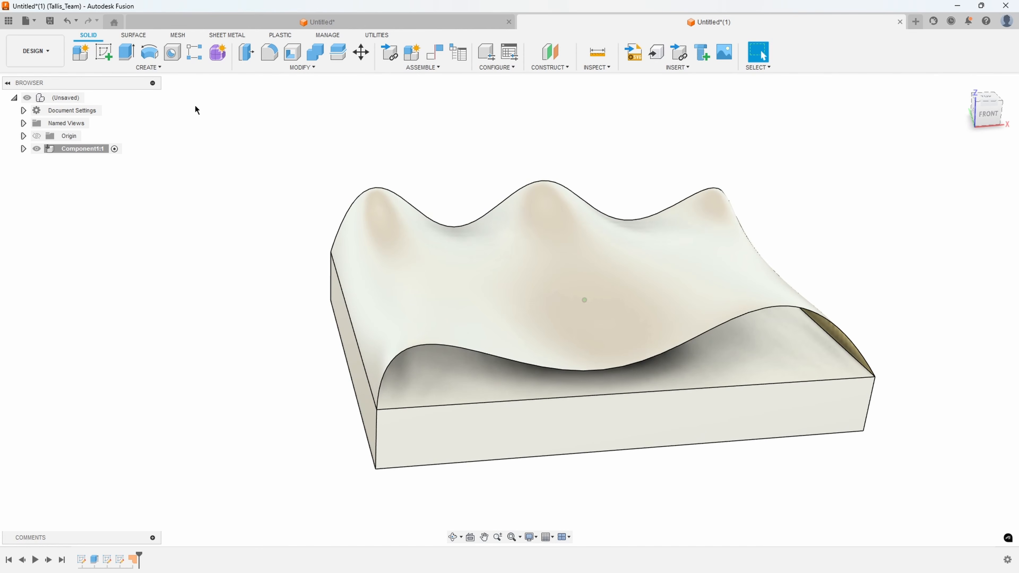
click(135, 36)
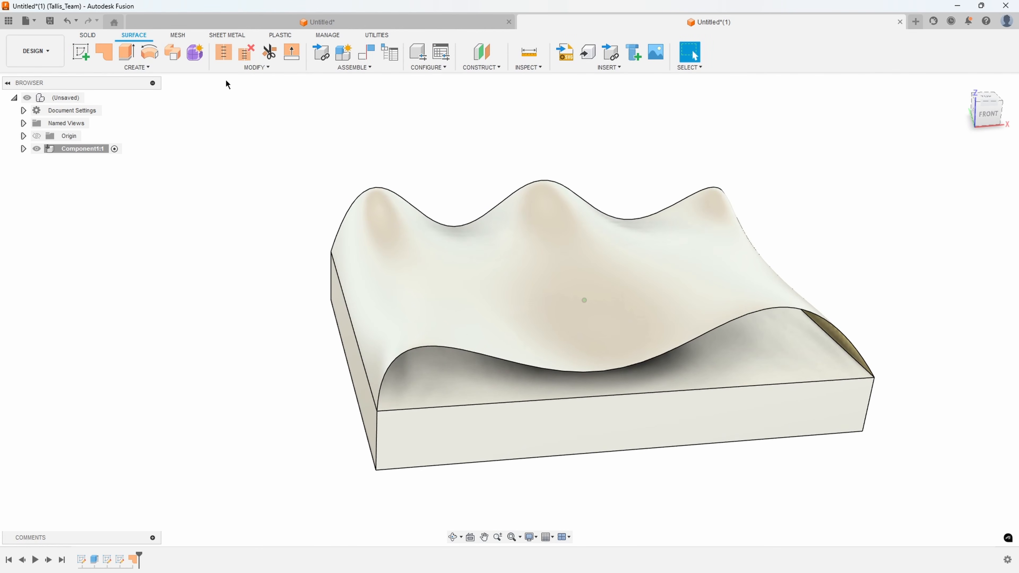
click(247, 68)
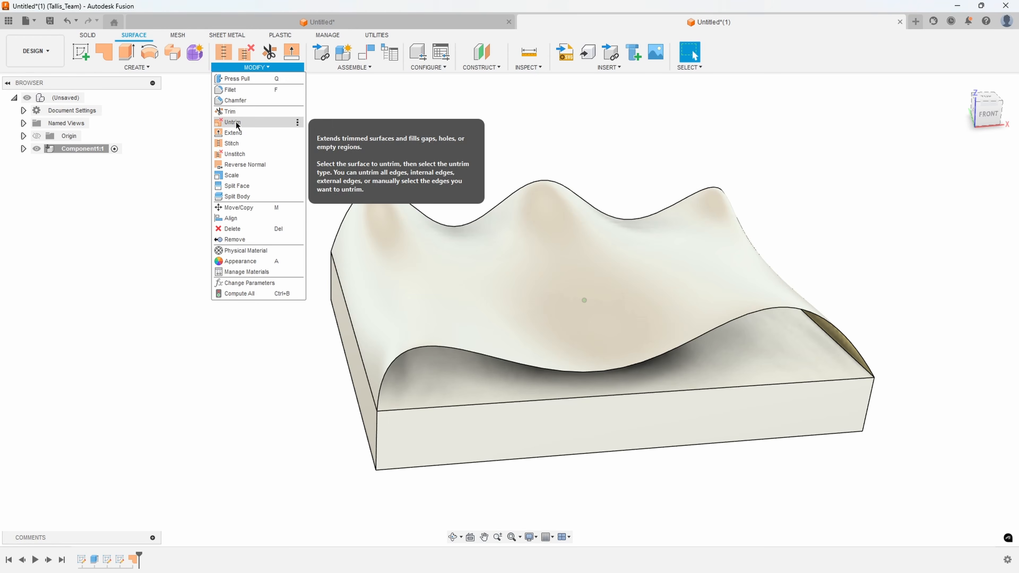
click(233, 122)
click(417, 283)
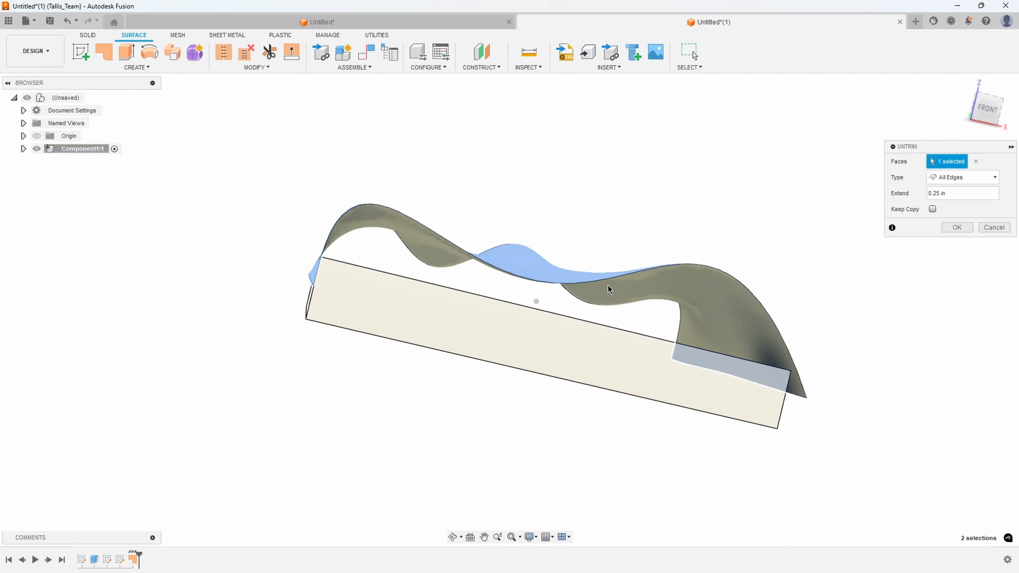
click(957, 228)
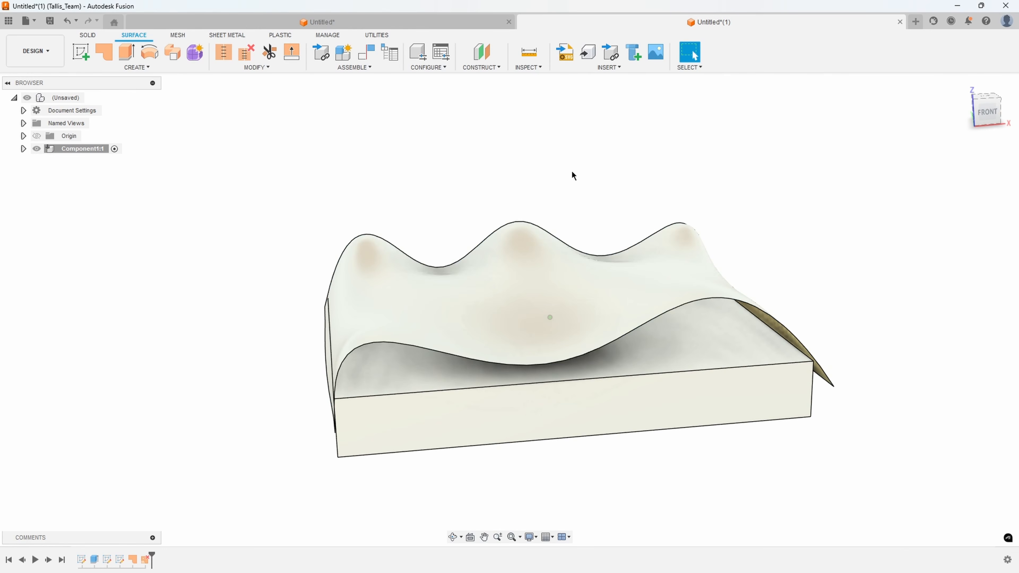
Step: Replace the block's flat top face with the extended wavy surface
click(93, 37)
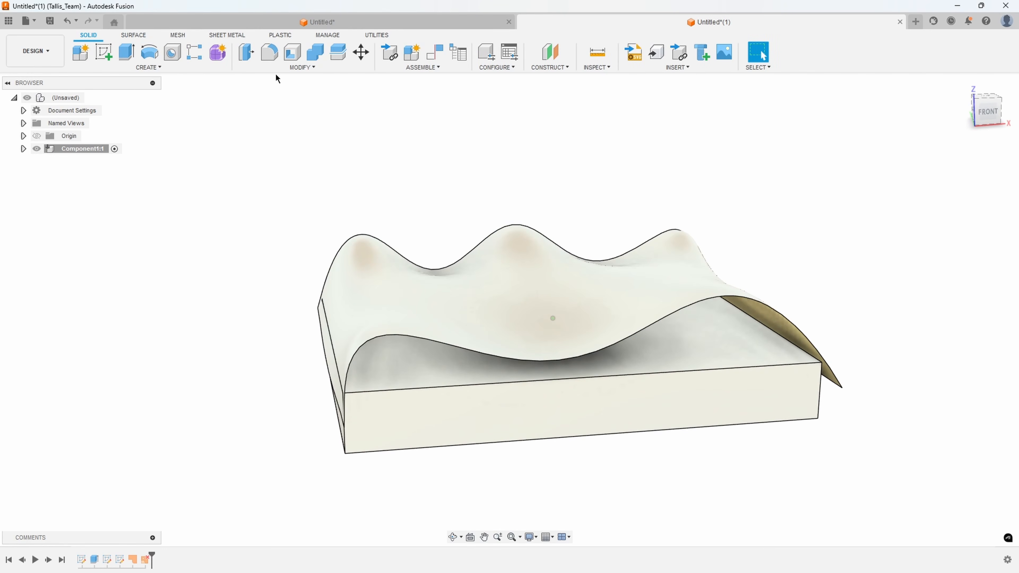
click(276, 69)
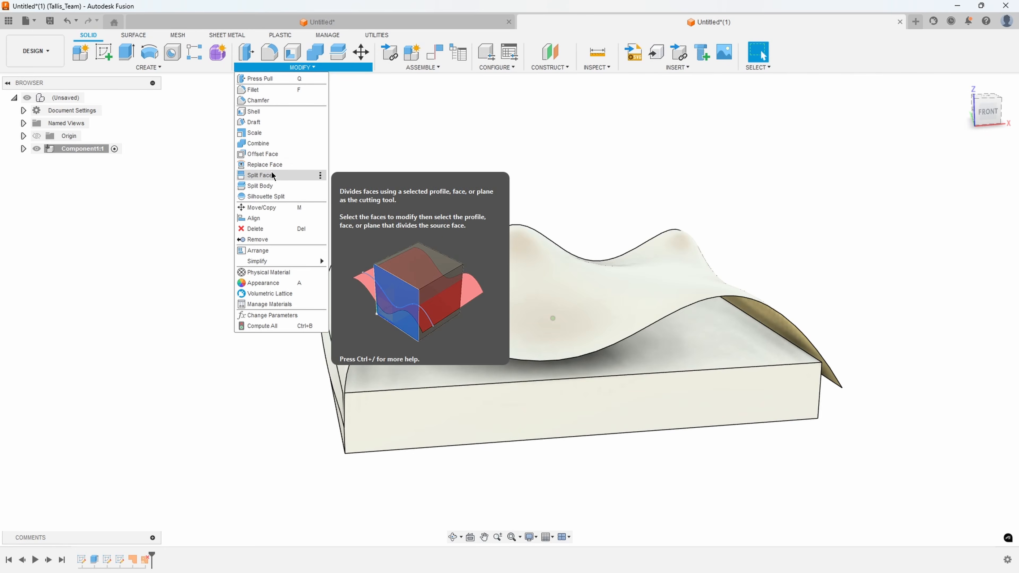
click(265, 165)
click(424, 342)
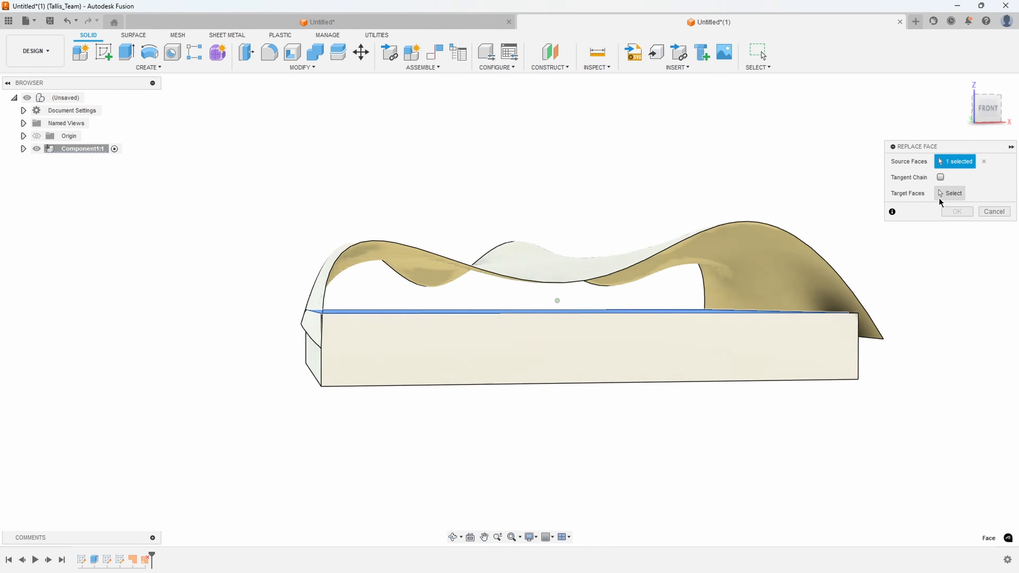
click(940, 197)
click(735, 227)
mouse_move(867, 285)
shift+middle_down()
mouse_move(690, 351)
mouse_move(444, 264)
mouse_move(423, 275)
mouse_move(792, 227)
mouse_move(921, 232)
mouse_move(958, 219)
shift+middle_up()
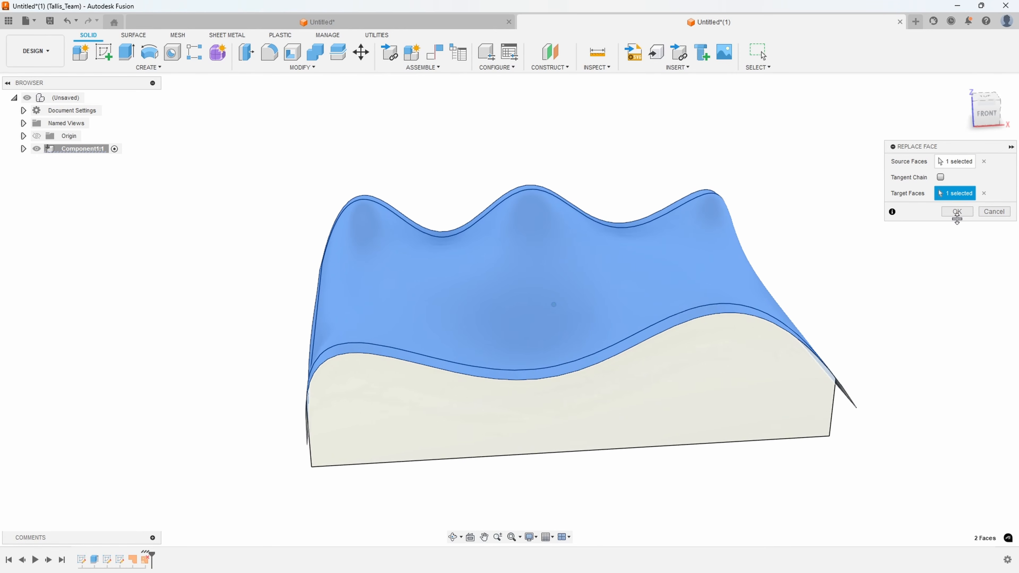
click(957, 212)
Step: Hide the surface body Body2 and show the two spline sketches, Sketch2 and Sketch3
click(23, 149)
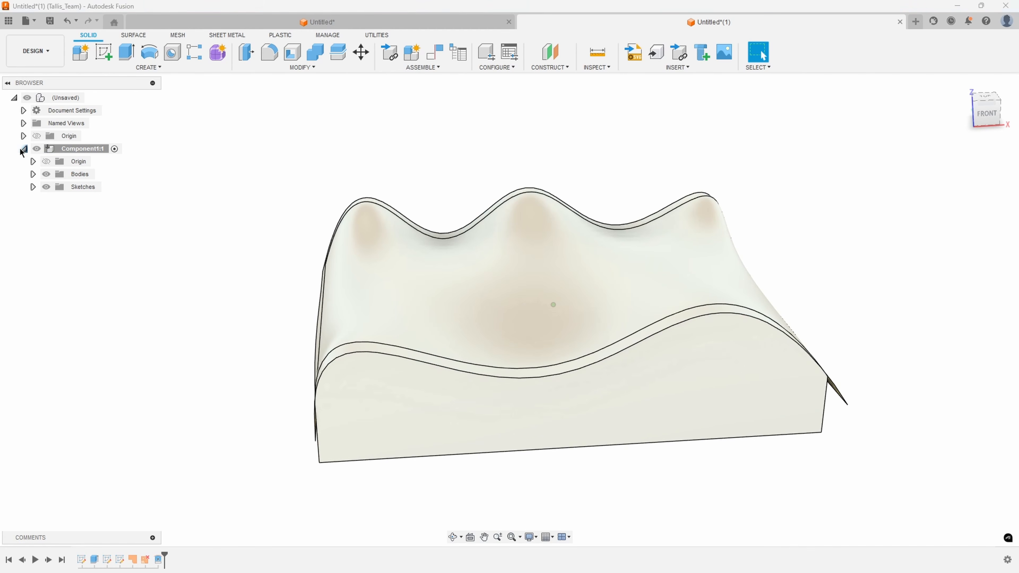
click(56, 200)
mouse_move(68, 204)
shift+middle_down()
mouse_move(133, 303)
mouse_move(496, 267)
mouse_move(652, 213)
mouse_move(589, 259)
mouse_move(576, 241)
mouse_move(594, 259)
mouse_move(529, 248)
mouse_move(592, 249)
mouse_move(510, 233)
mouse_move(230, 205)
mouse_move(22, 221)
shift+middle_up()
click(33, 213)
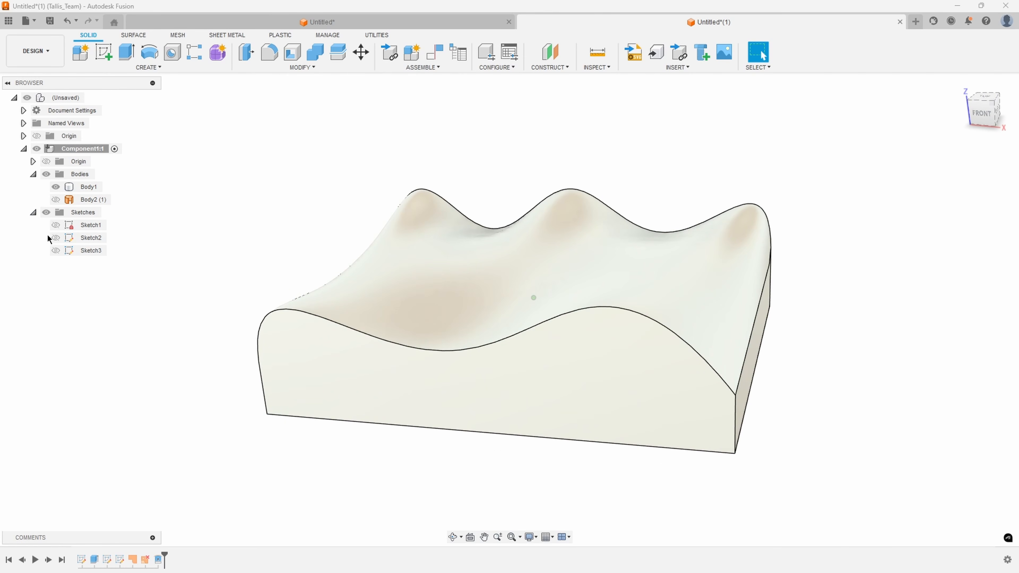
click(57, 250)
click(56, 251)
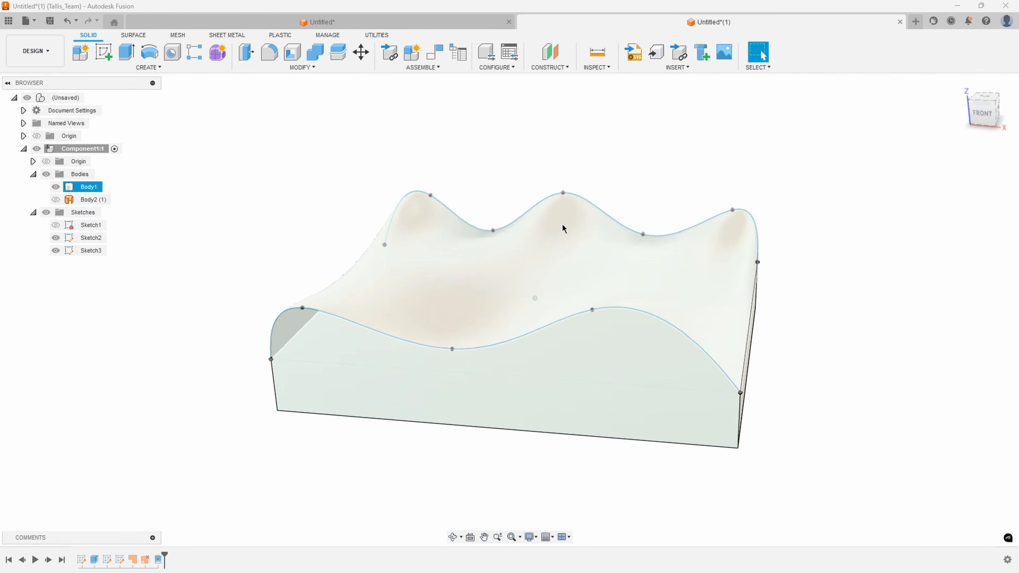
Step: Move the back spline's two outer crest points inward, placing the left one at about X -2.61, Z 0.97 in
click(729, 226)
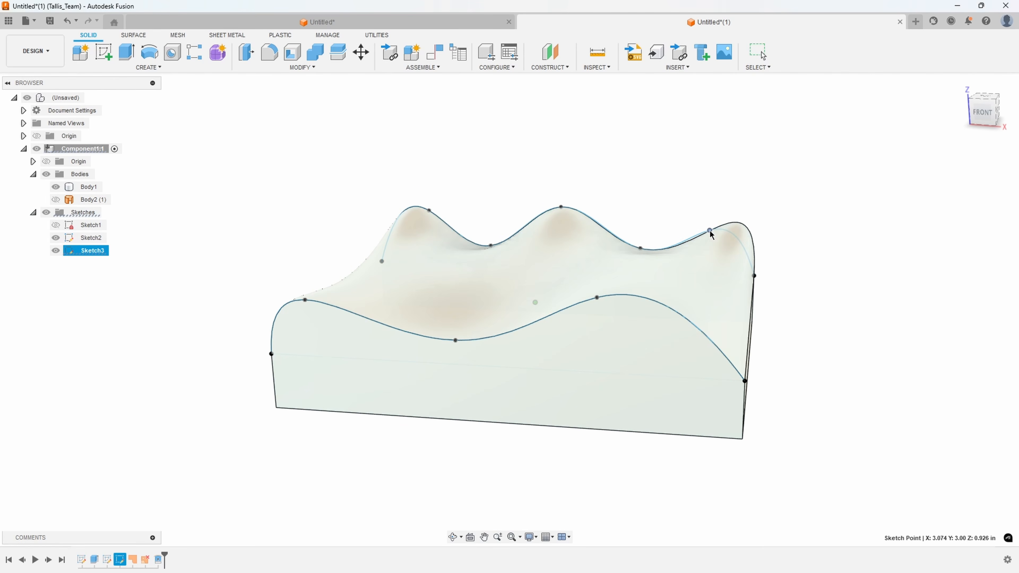
shift+middle_drag(581, 227, 591, 232)
mouse_move(701, 233)
mouse_down()
mouse_move(715, 224)
mouse_move(691, 232)
mouse_up()
shift+middle_drag(526, 278, 426, 257)
drag(418, 222, 423, 226)
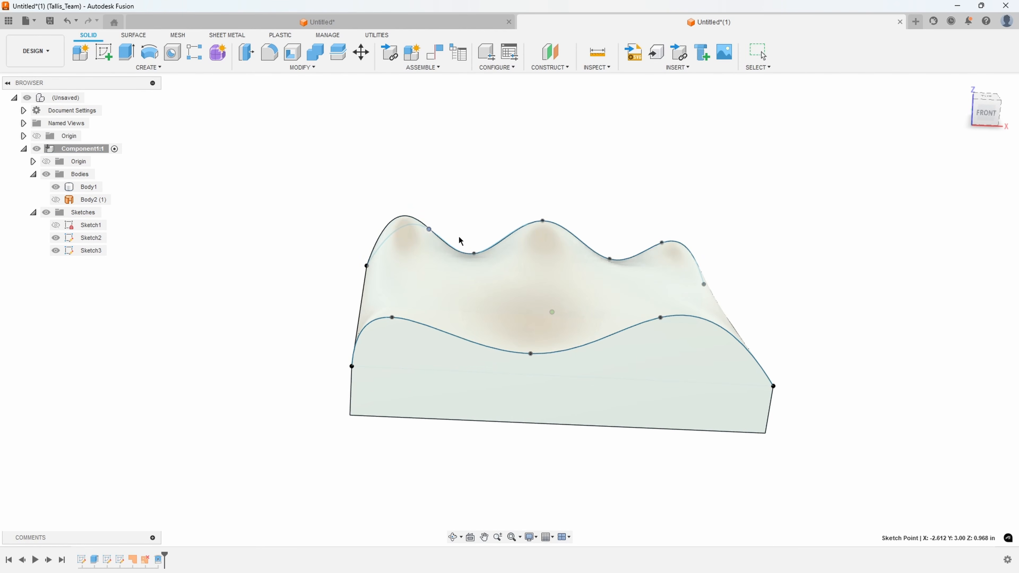
shift+middle_drag(786, 193, 730, 177)
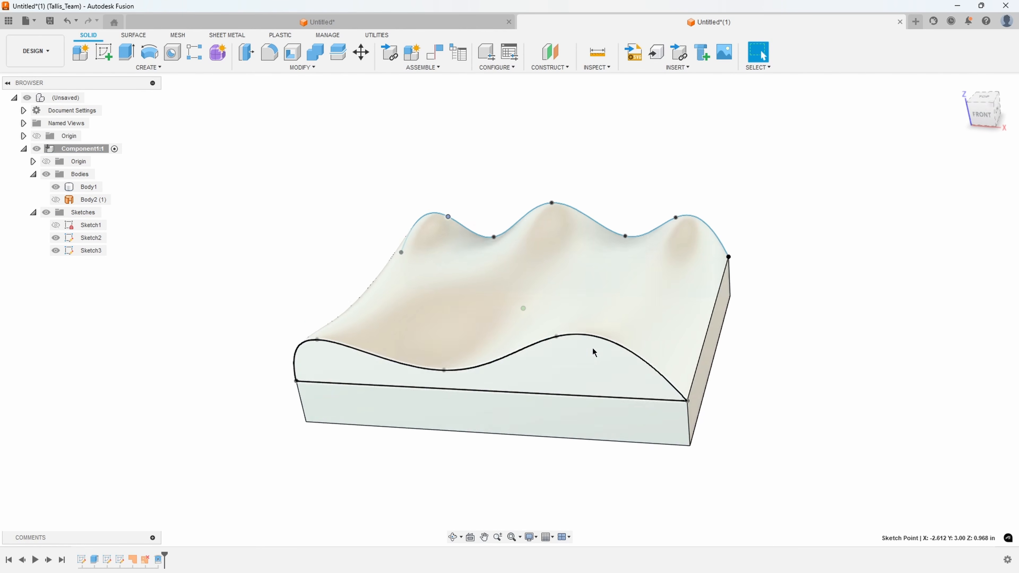
Step: Raise the front spline's right high point and hide both spline sketches
click(565, 334)
shift+middle_drag(732, 358, 810, 288)
click(57, 239)
click(56, 251)
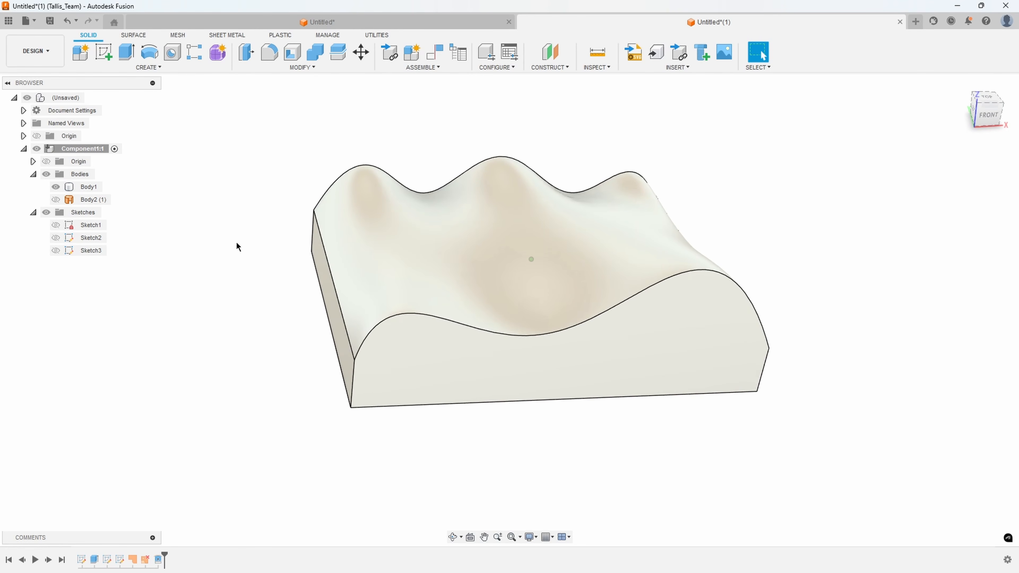
Step: Sketch a 0.1 by 4 in upright rectangle on the block's front face, starting on the bottom edge near the left corner
right_click(382, 351)
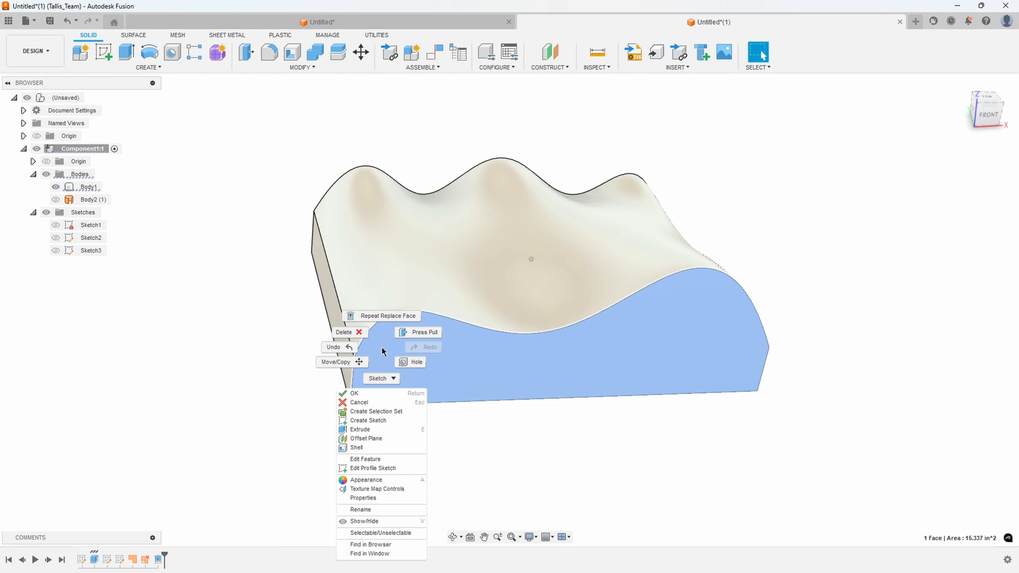
click(317, 391)
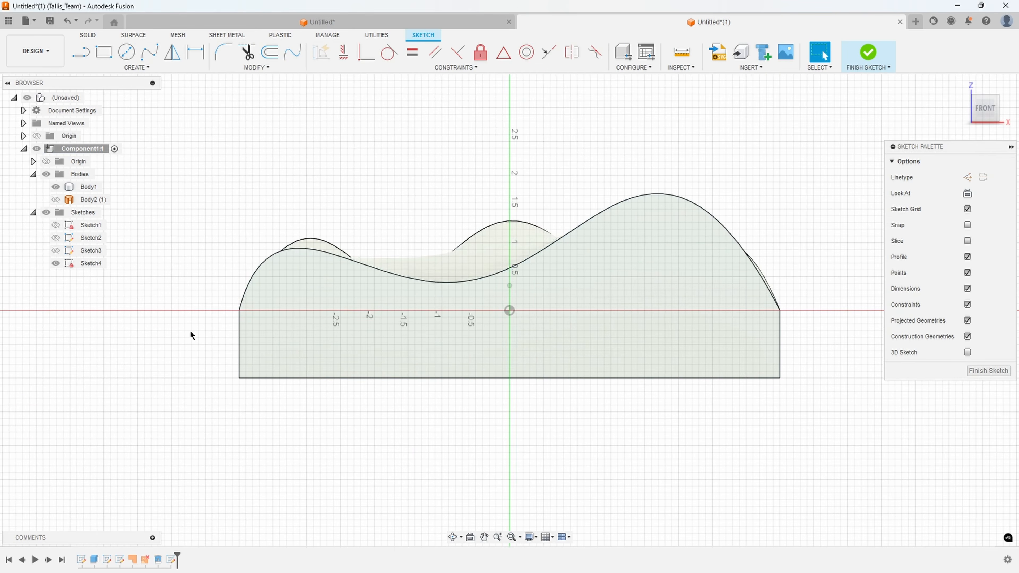
click(104, 52)
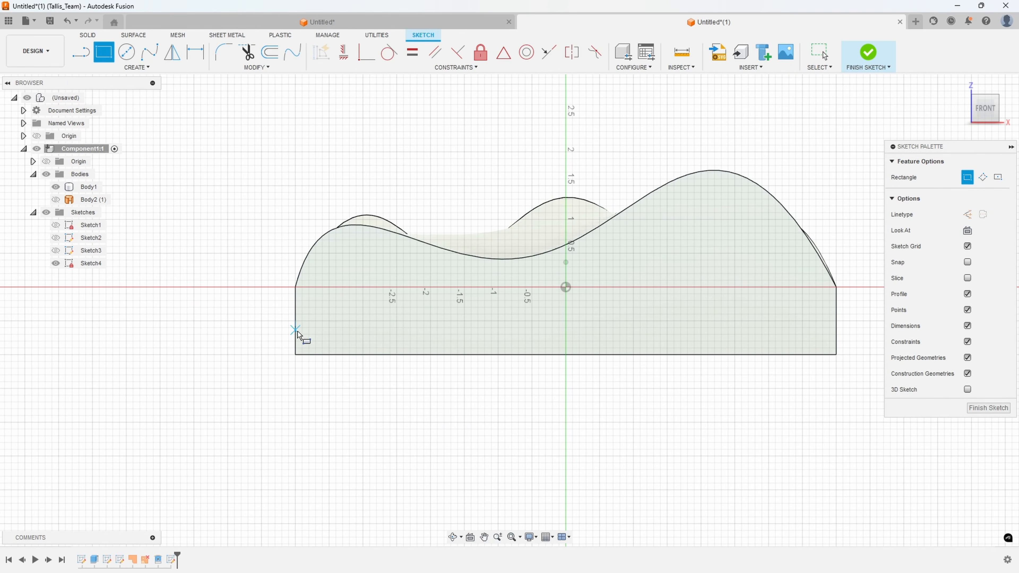
click(305, 355)
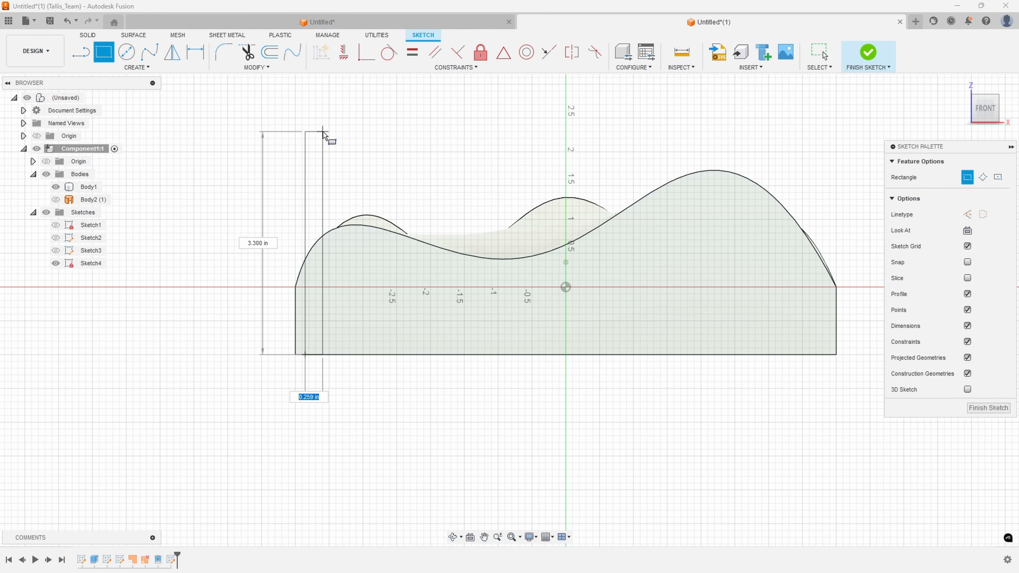
text(.1)
key(Tab)
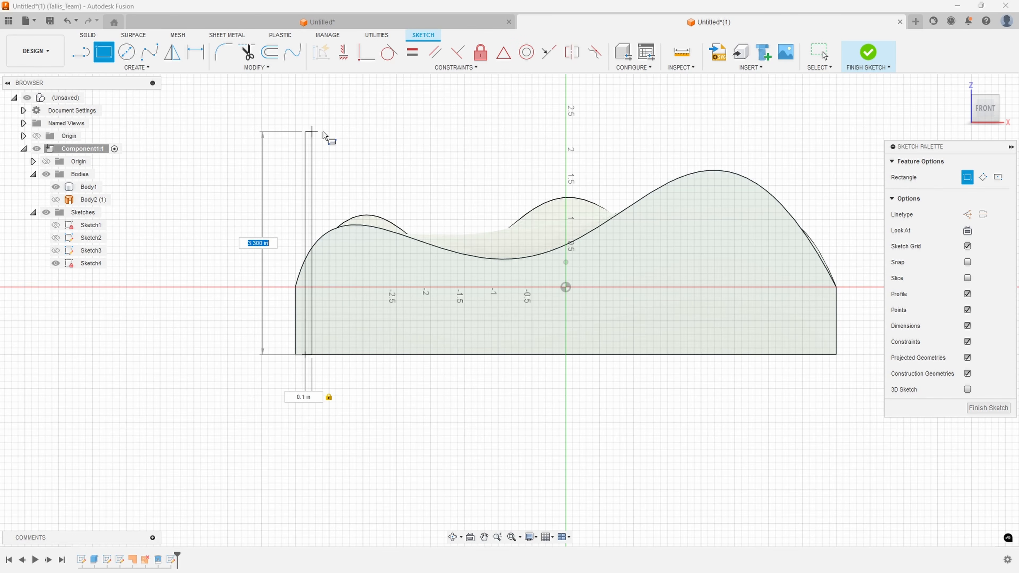
key(Return)
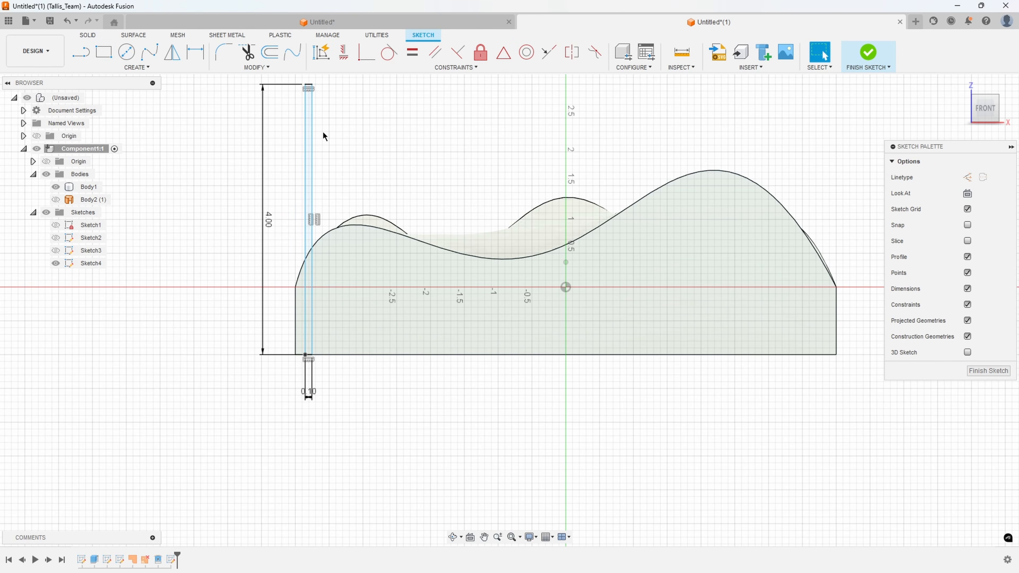
Step: Dimension the rectangle's offset from the block's left edge, linking it to the 0.10 in width, and finish the sketch
scroll(279, 361, up, 3)
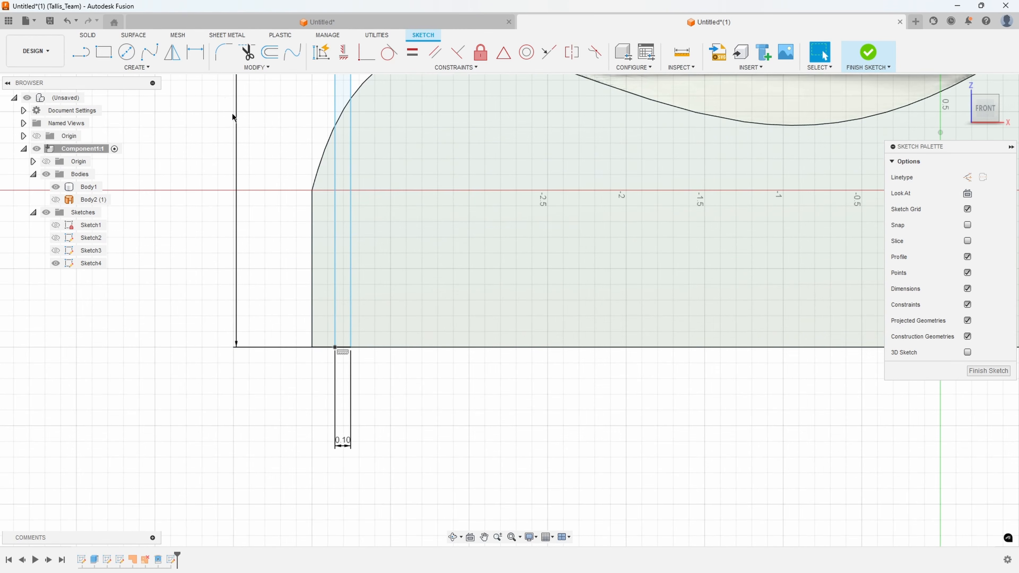
click(336, 329)
click(313, 328)
click(322, 389)
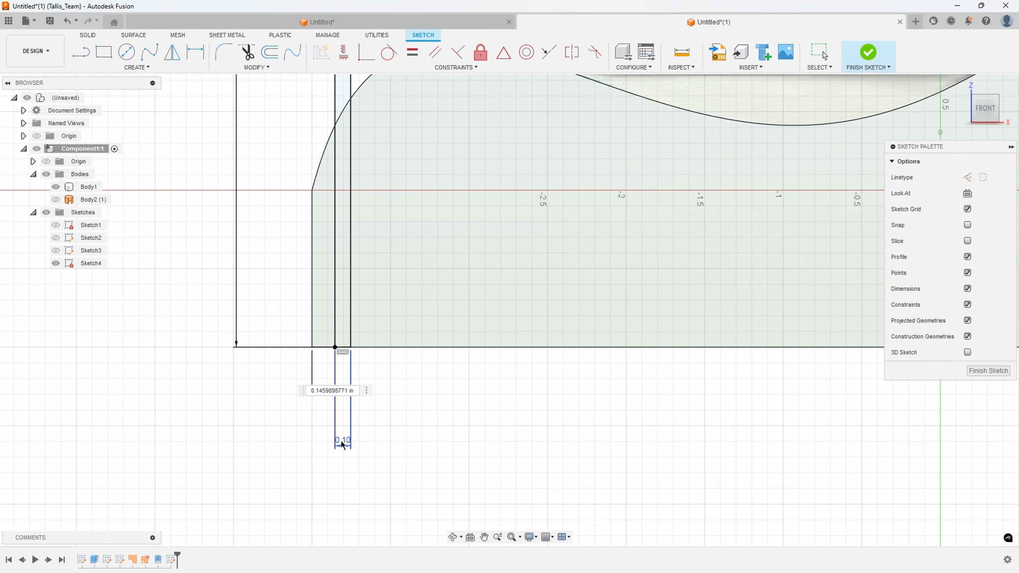
key(Return)
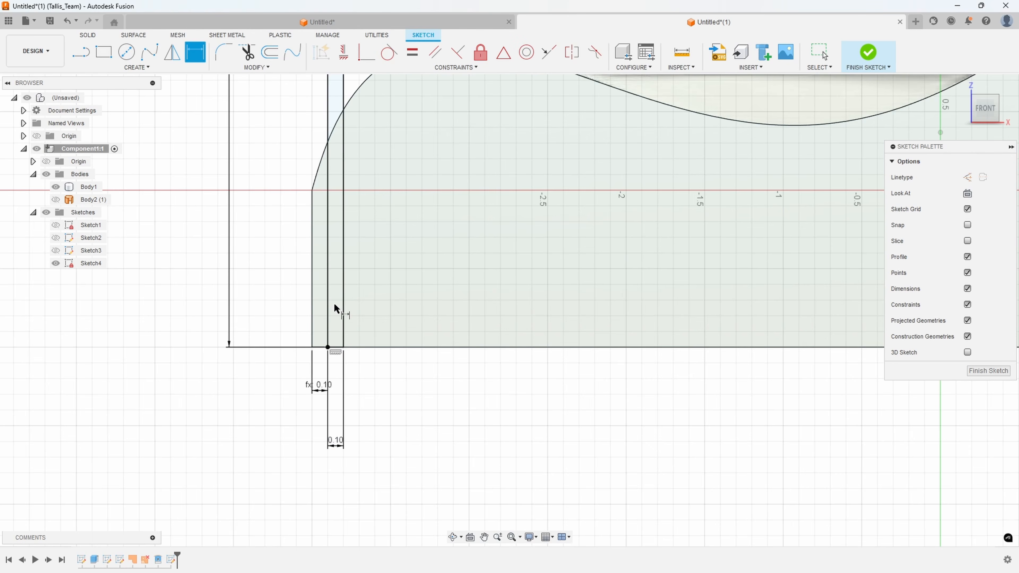
scroll(320, 350, down, 5)
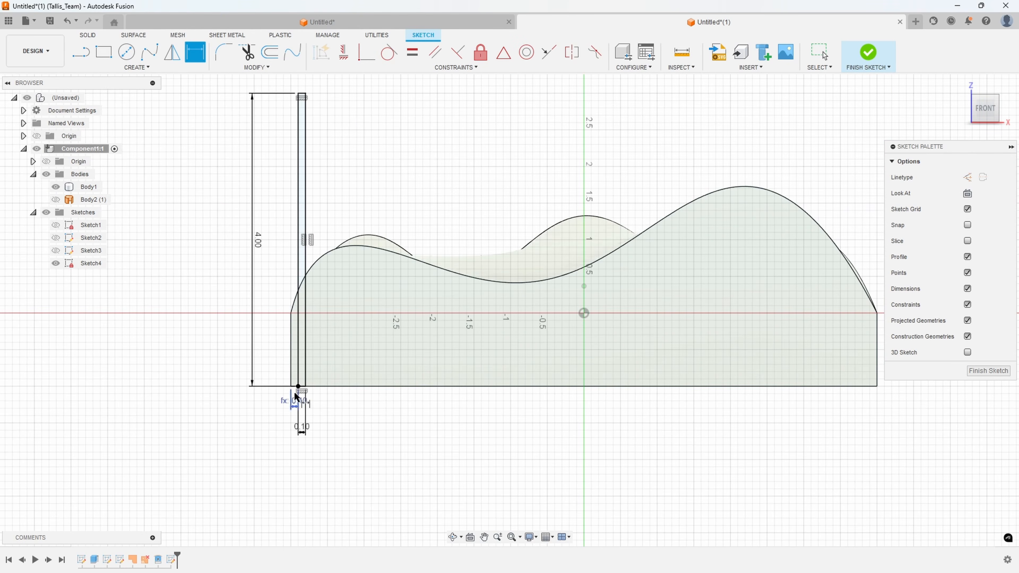
click(988, 371)
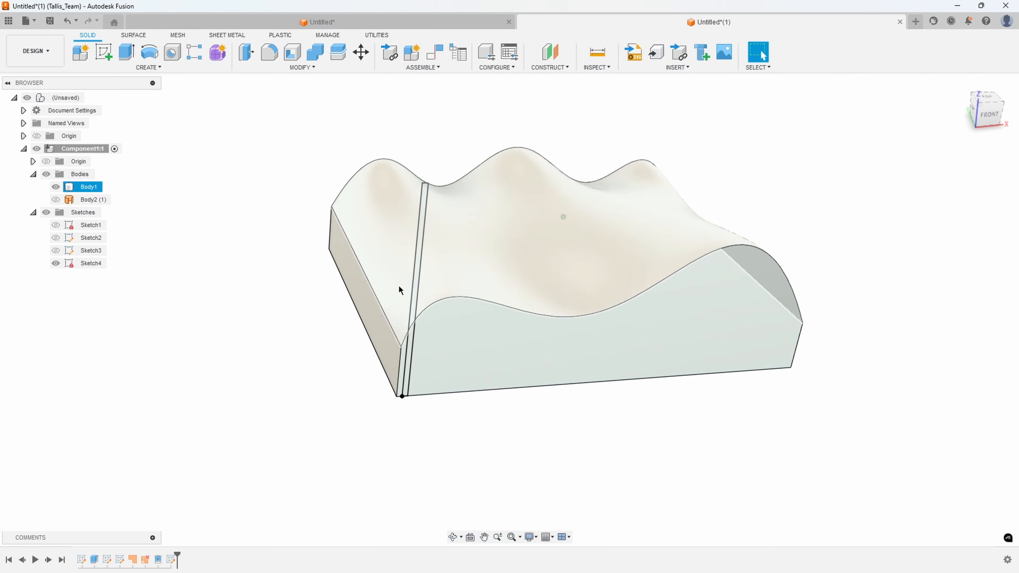
Step: Extrude both profiles of the narrow rectangle as a cut through the block, ending at its back face
scroll(399, 363, up, 5)
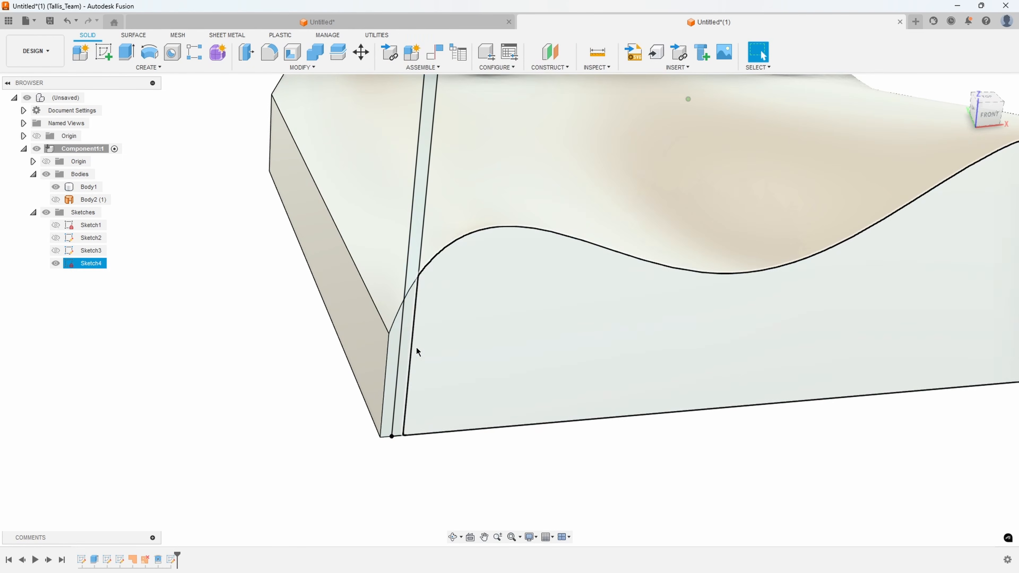
click(408, 350)
shift+click(414, 255)
right_click(413, 254)
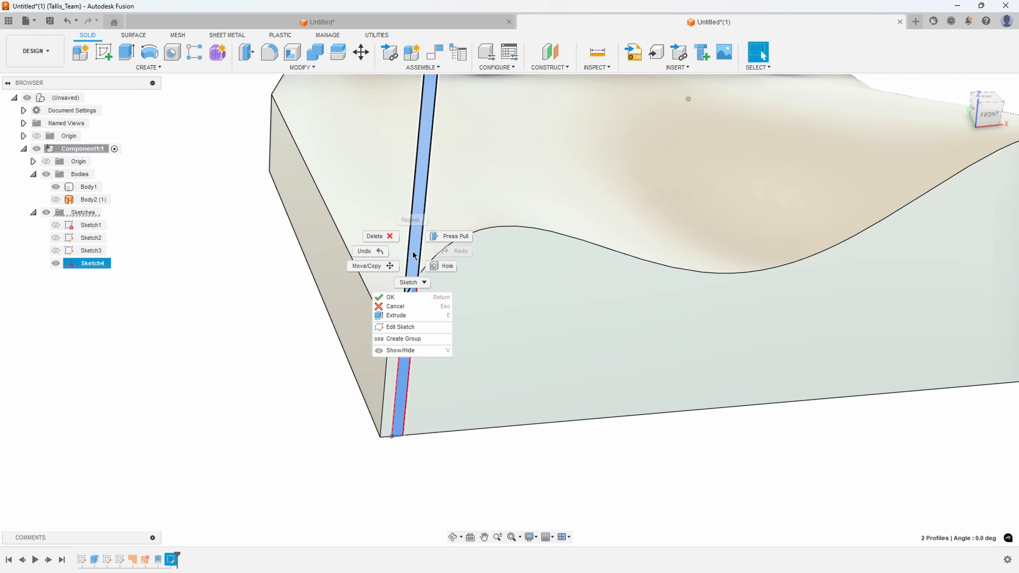
click(408, 316)
scroll(466, 297, down, 5)
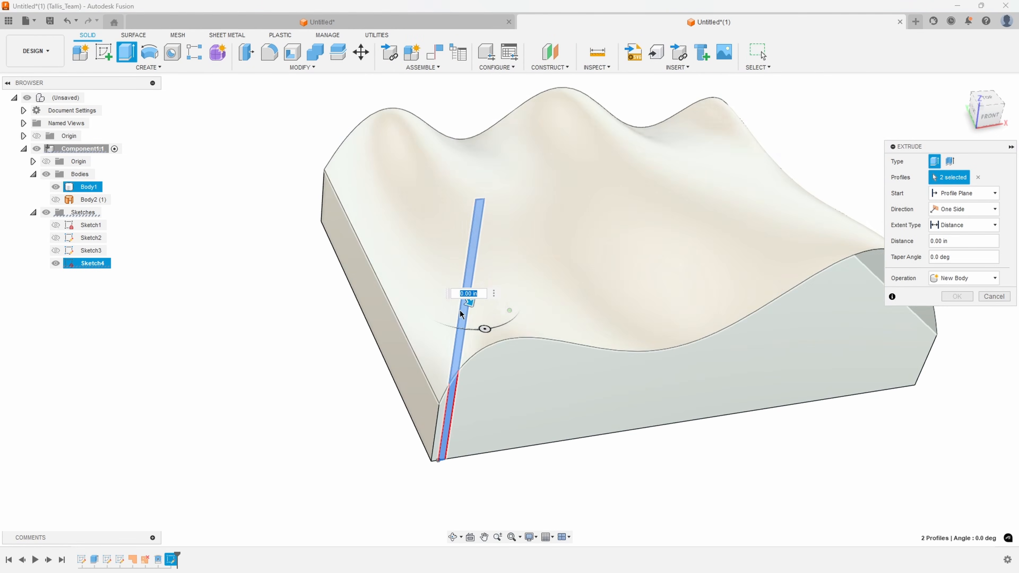
drag(466, 304, 414, 227)
shift+middle_drag(414, 237, 537, 245)
click(965, 228)
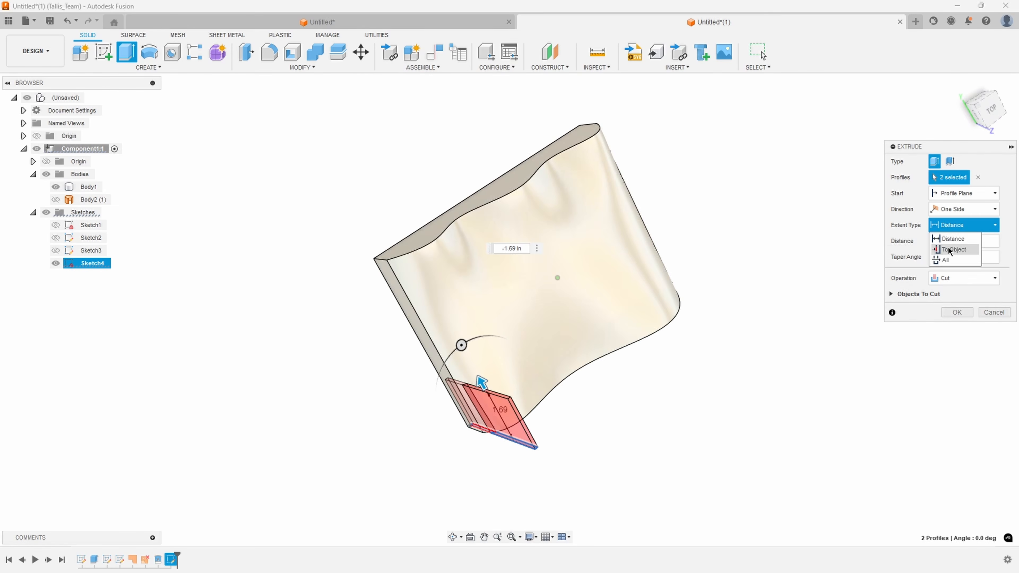
click(949, 250)
click(410, 241)
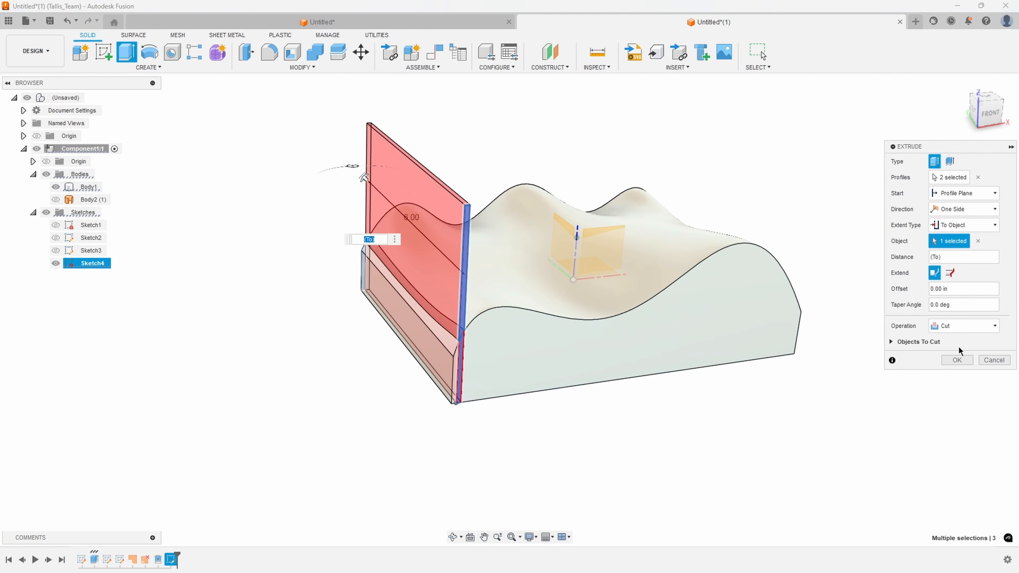
click(954, 357)
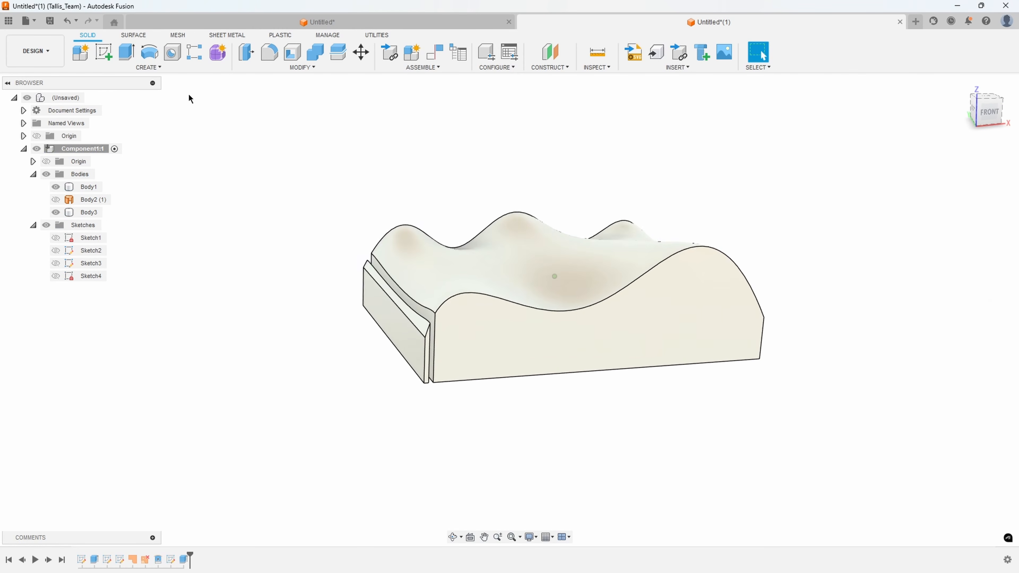
Step: Start a rectangular pattern of the slot's extrude feature, using the block's bottom front edge as the direction
click(188, 57)
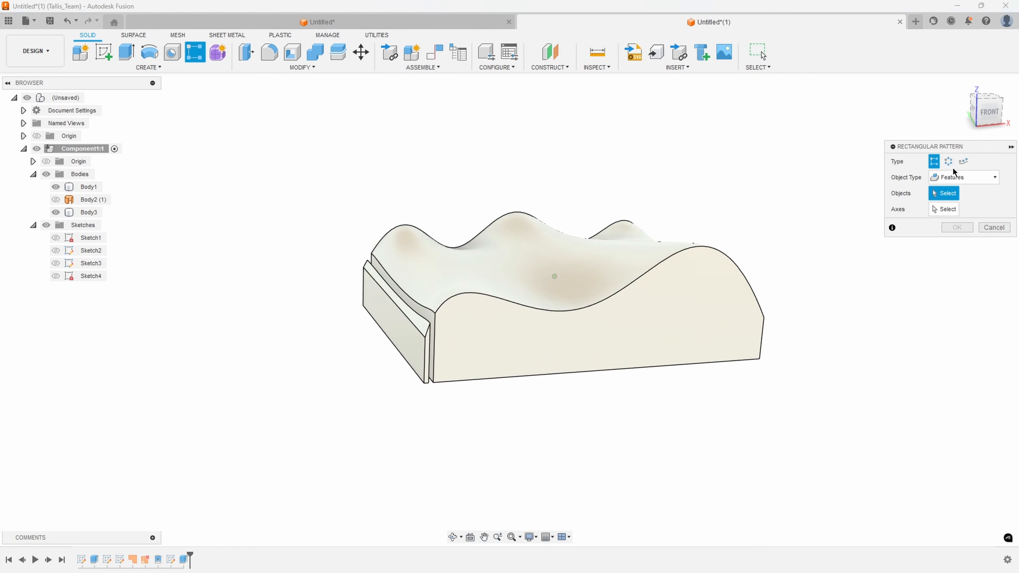
click(955, 177)
click(954, 194)
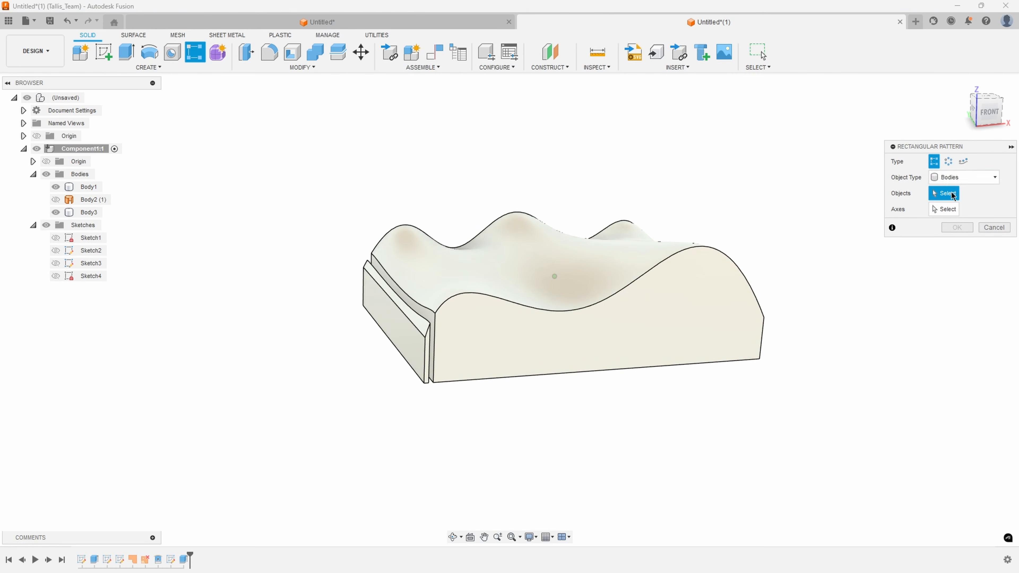
click(965, 180)
click(962, 216)
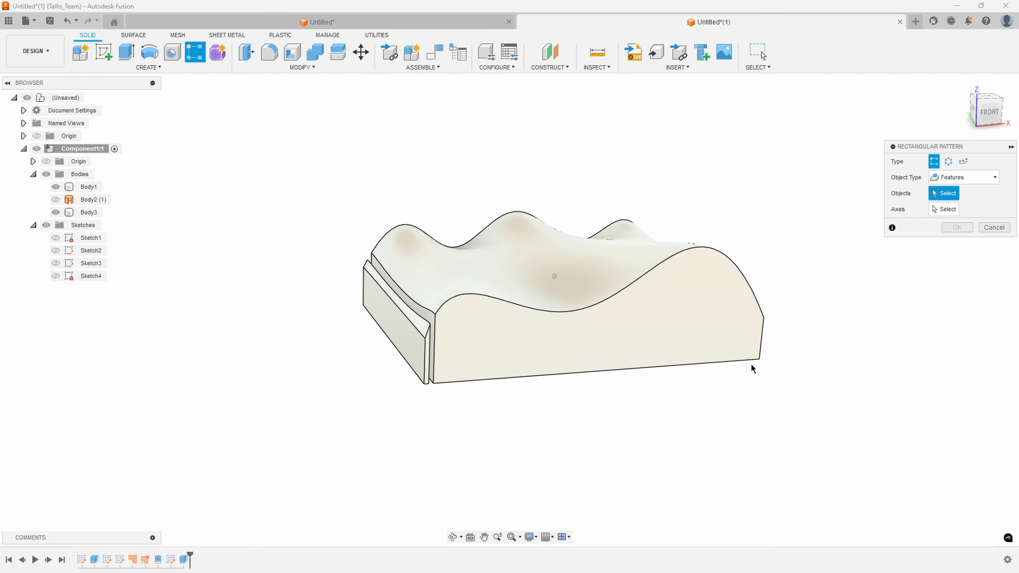
click(184, 561)
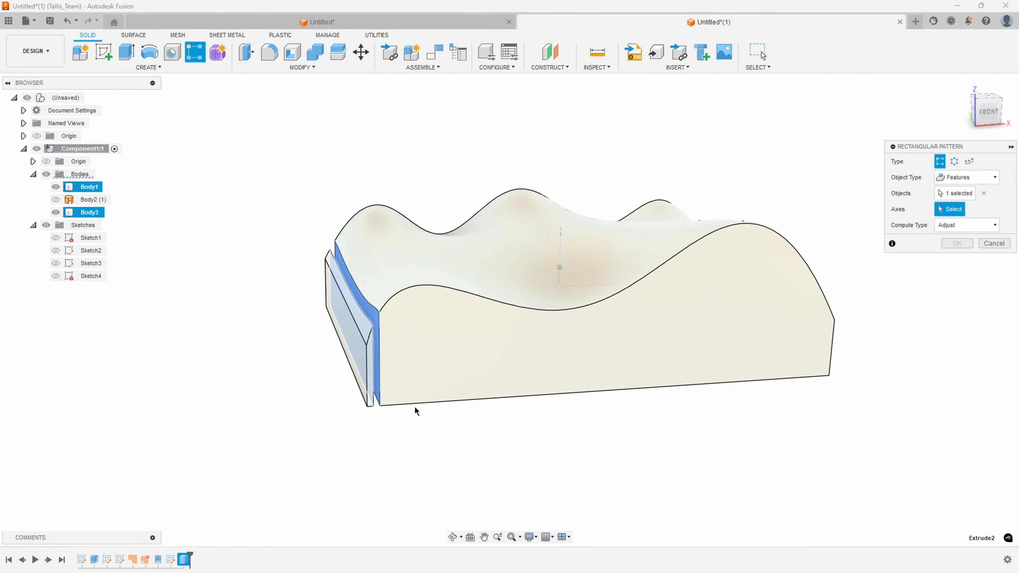
click(410, 406)
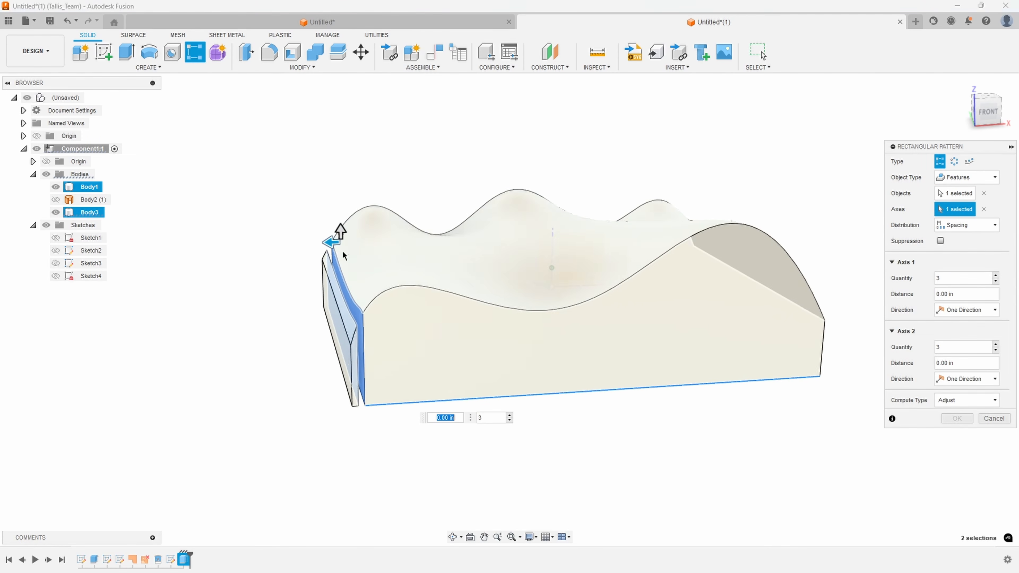
Step: Set the slot pattern's spacing to -0.2 in so the copies run across the block
drag(331, 243, 362, 247)
scroll(403, 372, up, 4)
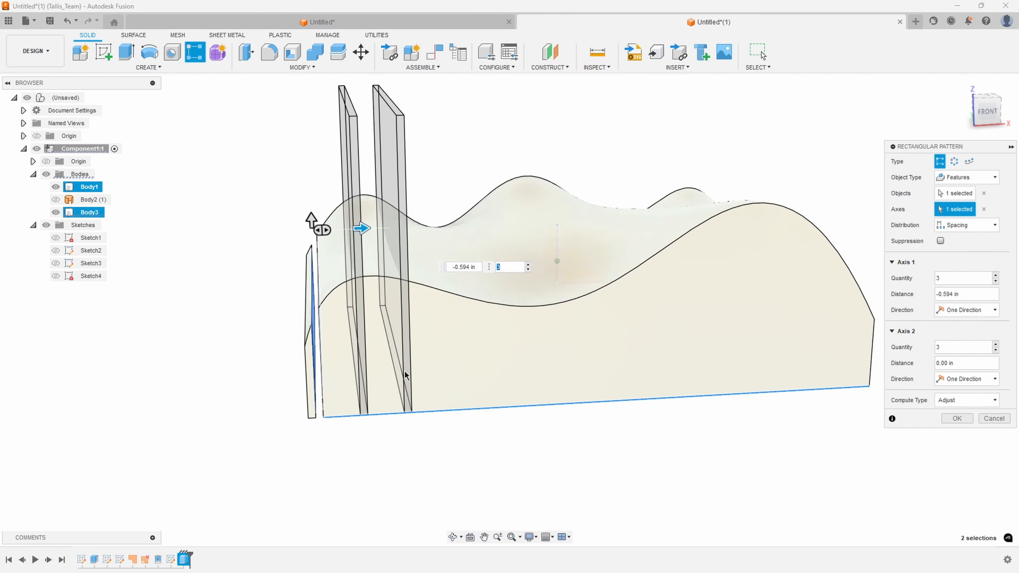
shift+middle_drag(367, 428, 298, 434)
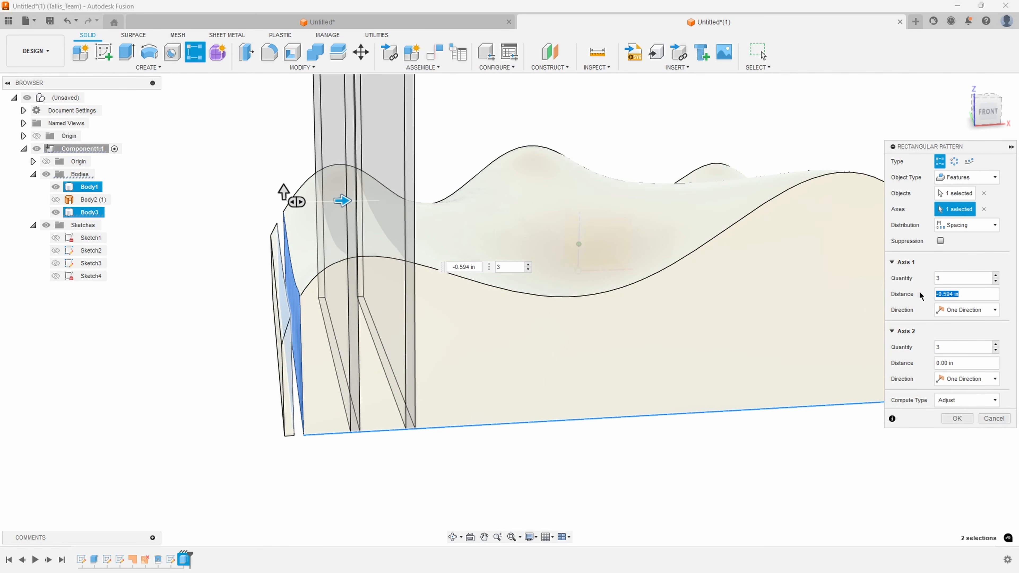
key(Return)
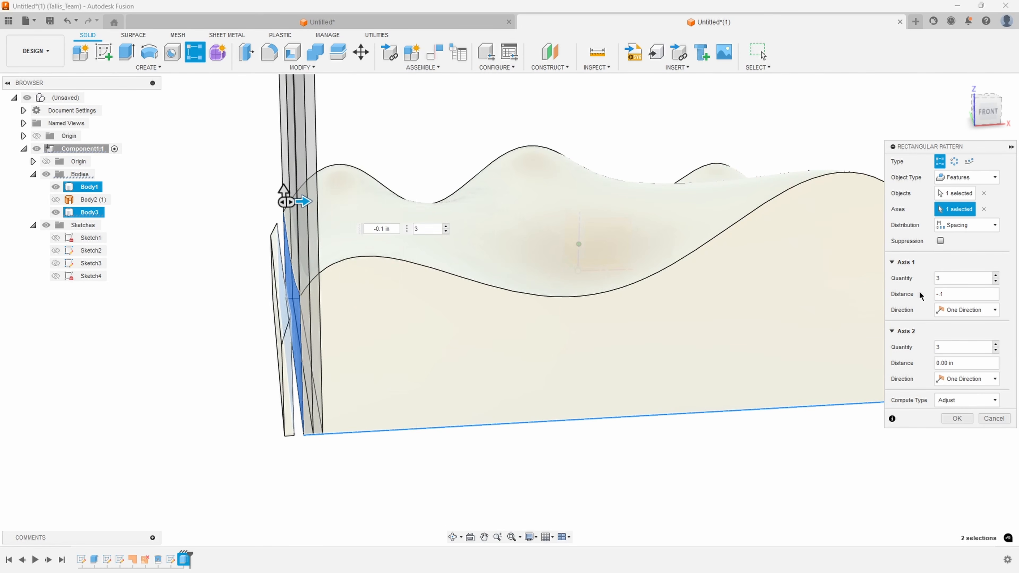
scroll(329, 150, up, 3)
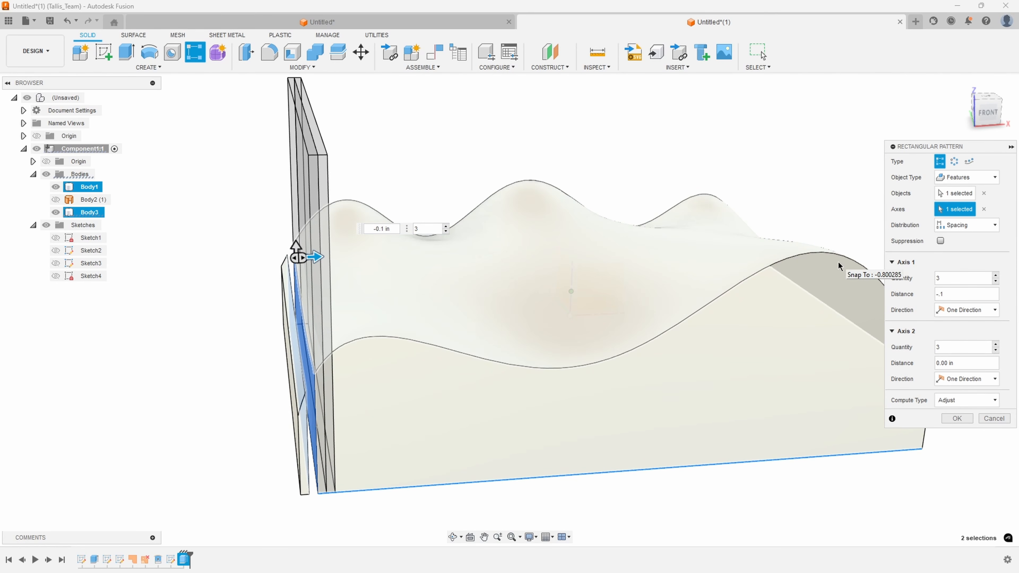
shift+middle_drag(344, 377, 309, 137)
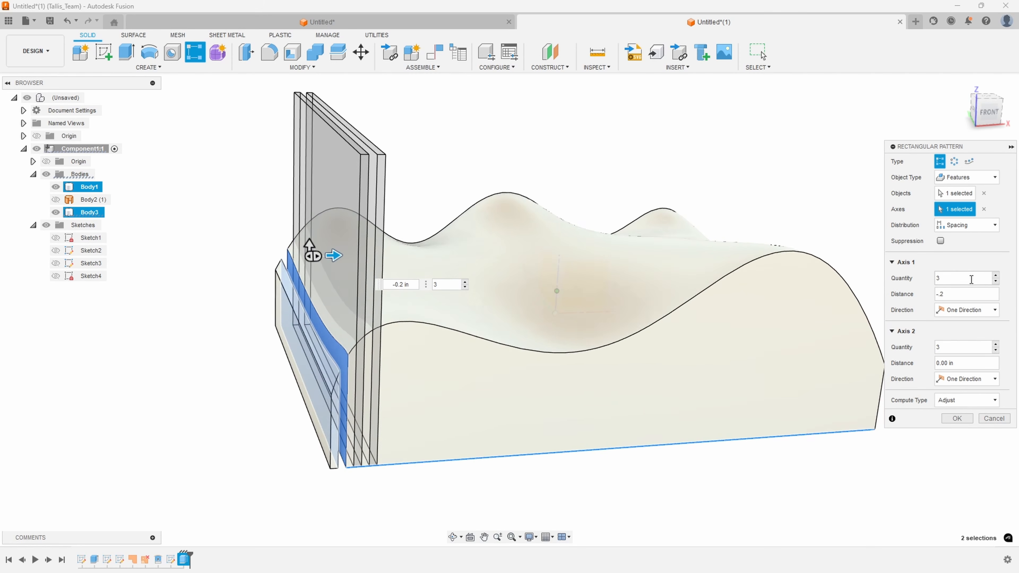
Step: Set the slot pattern's quantity to 40 and complete the pattern
click(956, 277)
text(0)
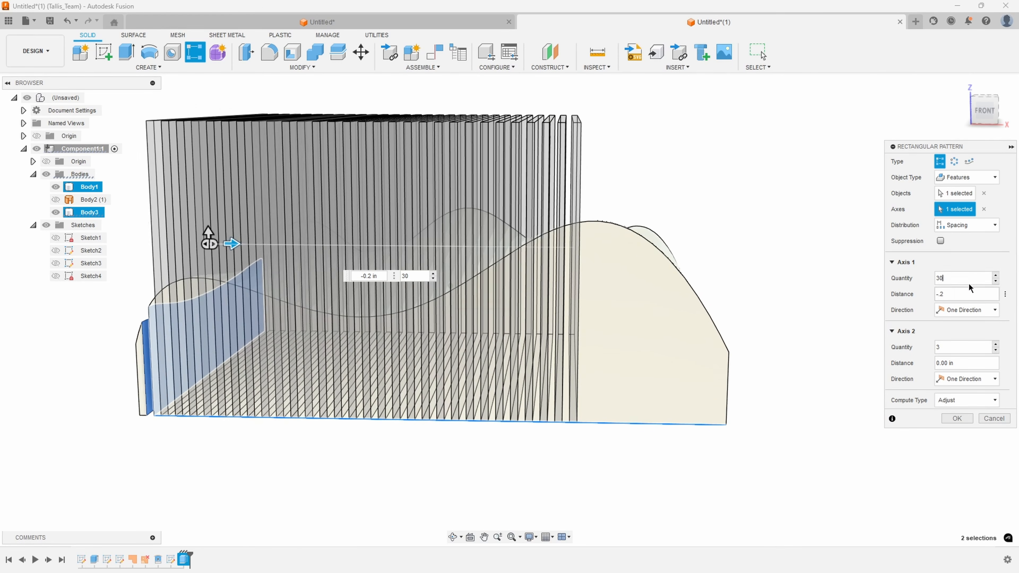
drag(959, 280, 928, 277)
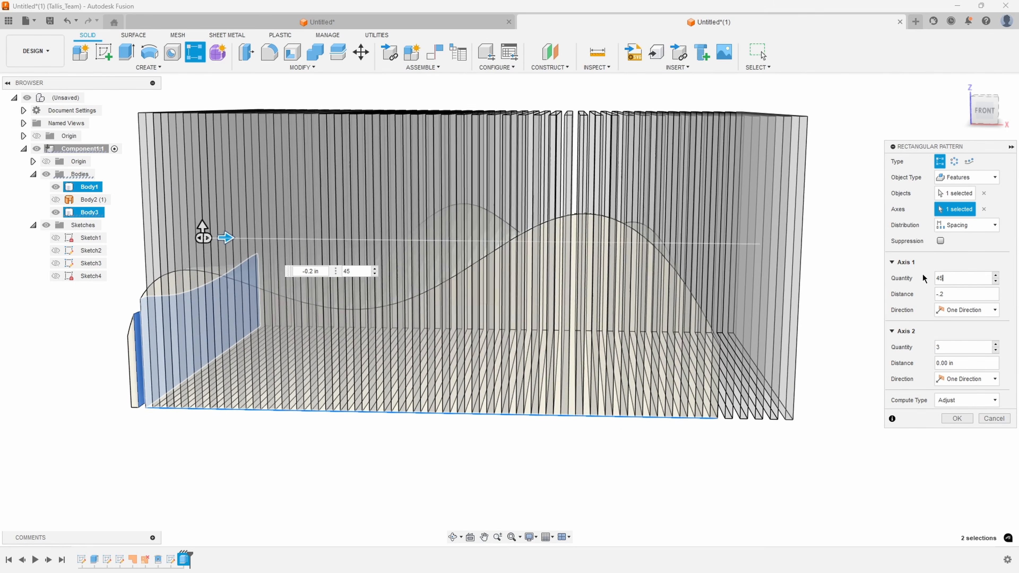
key(BackSpace)
text(0)
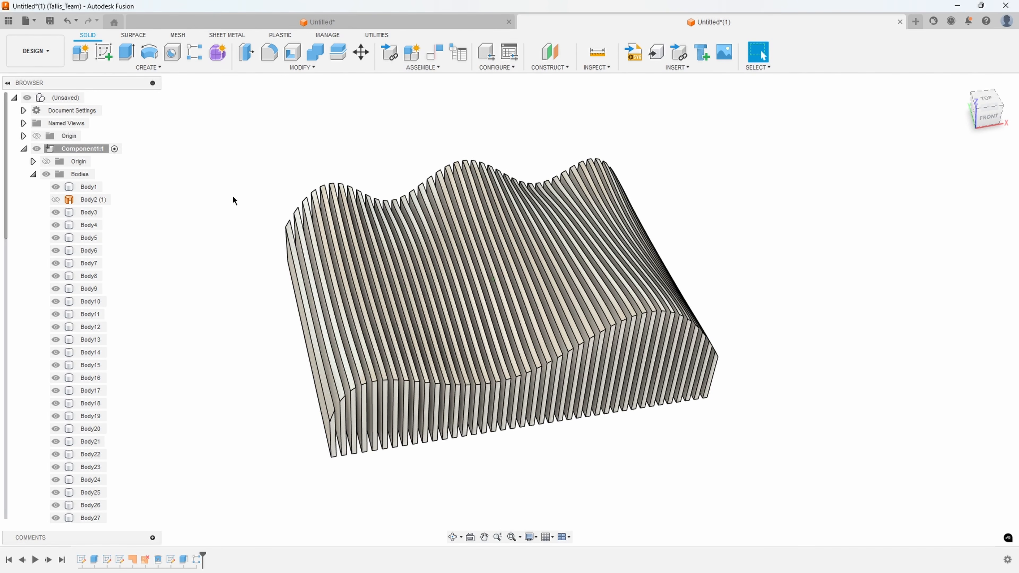
click(301, 69)
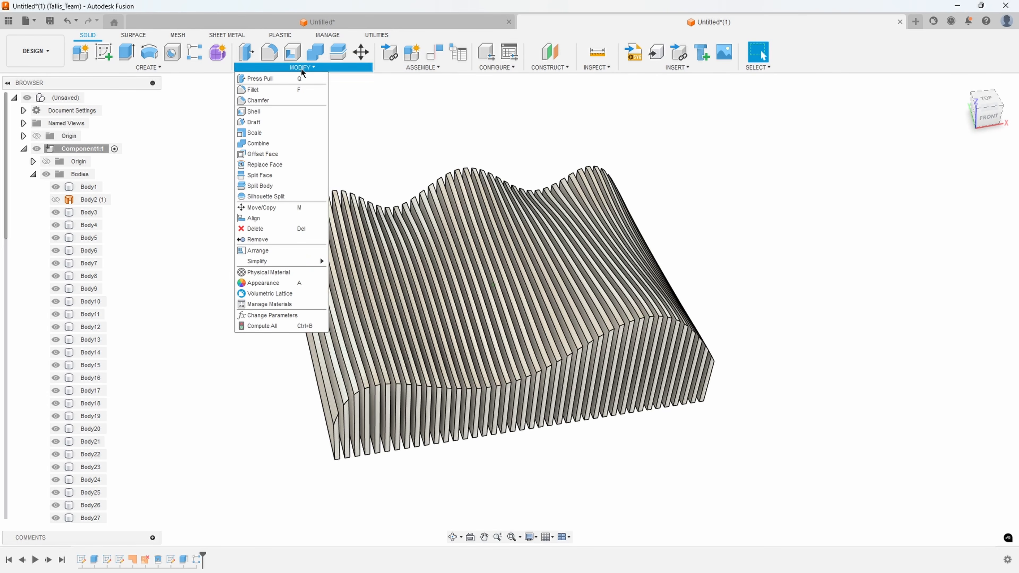
click(265, 250)
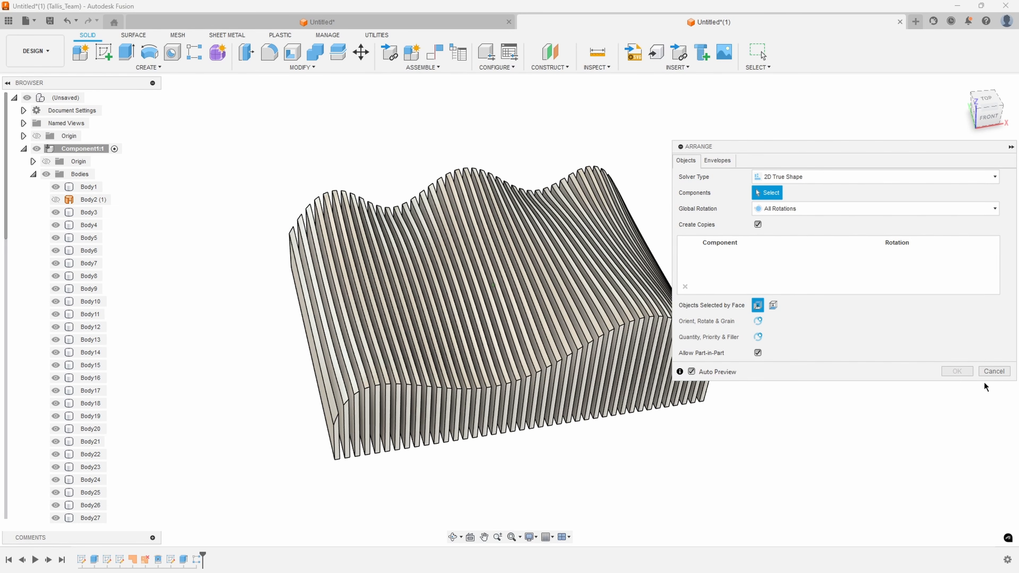
click(994, 371)
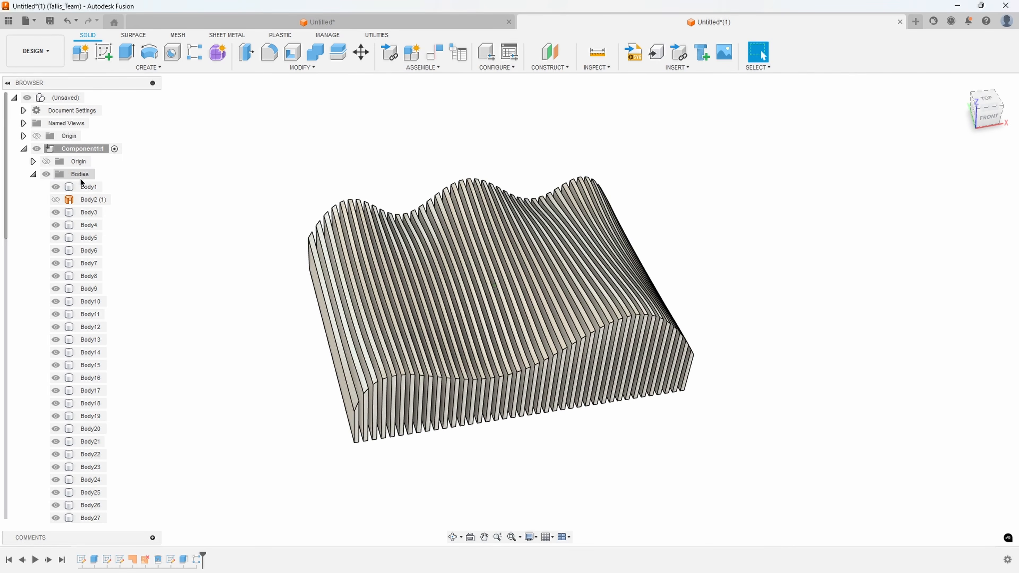
Step: Create components from all the bodies and hide the component holding the wavy surface
right_click(83, 177)
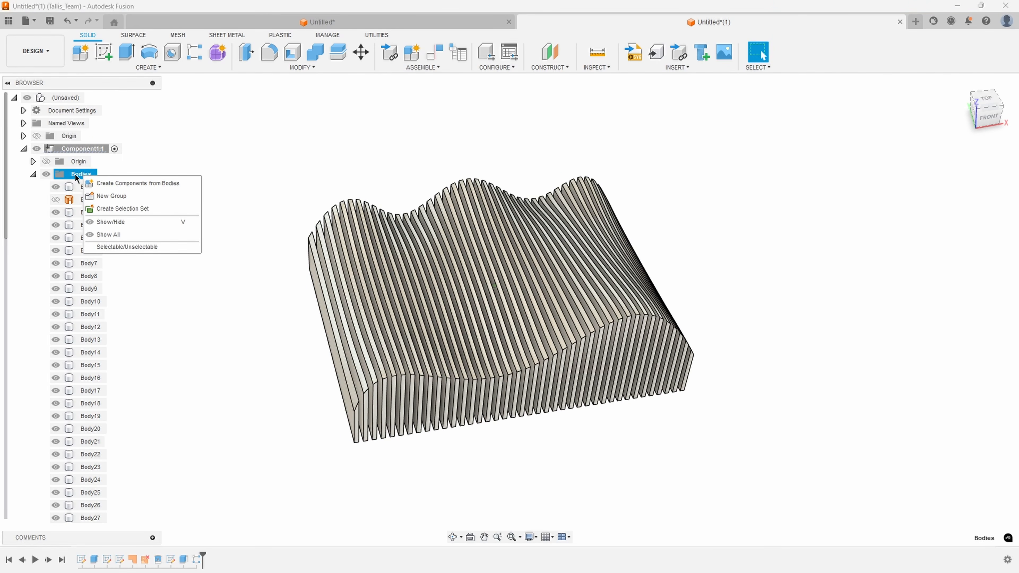
click(110, 183)
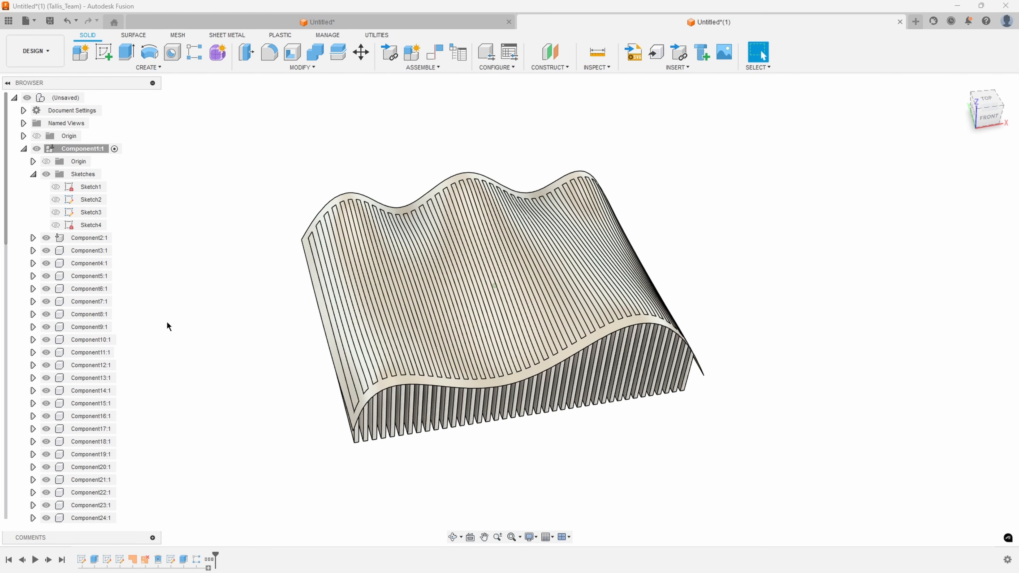
scroll(168, 326, up, 6)
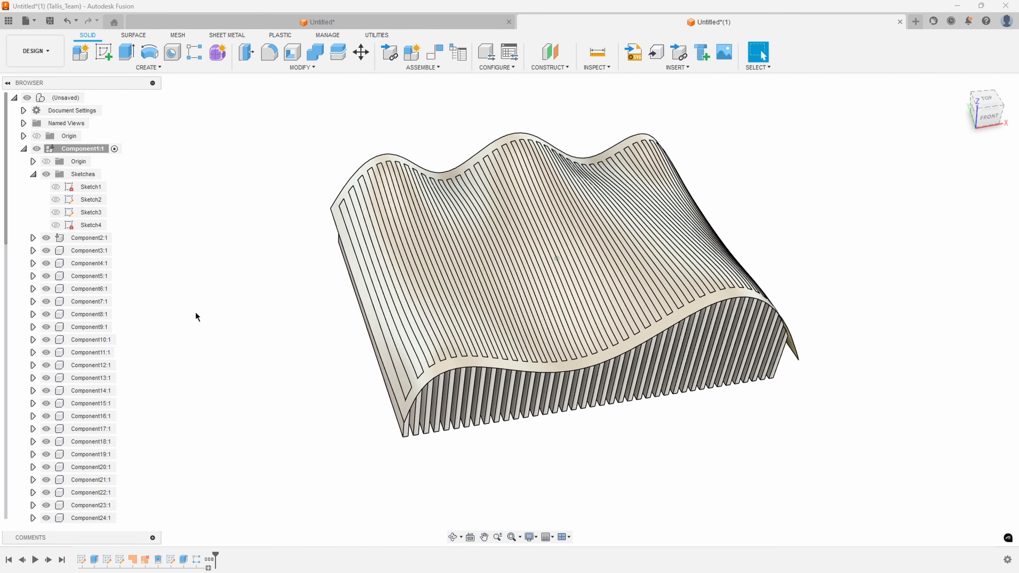
click(447, 350)
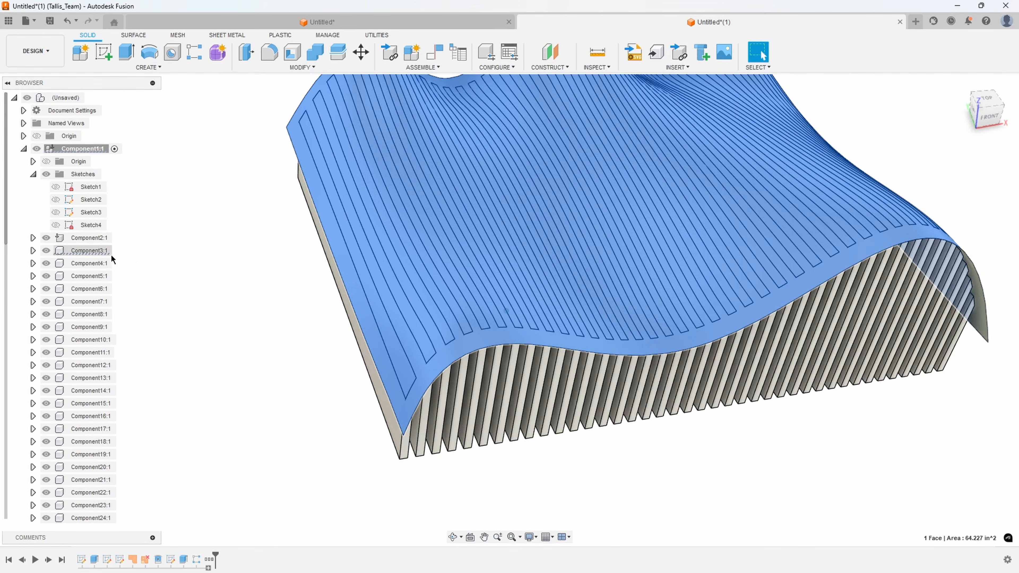
click(46, 251)
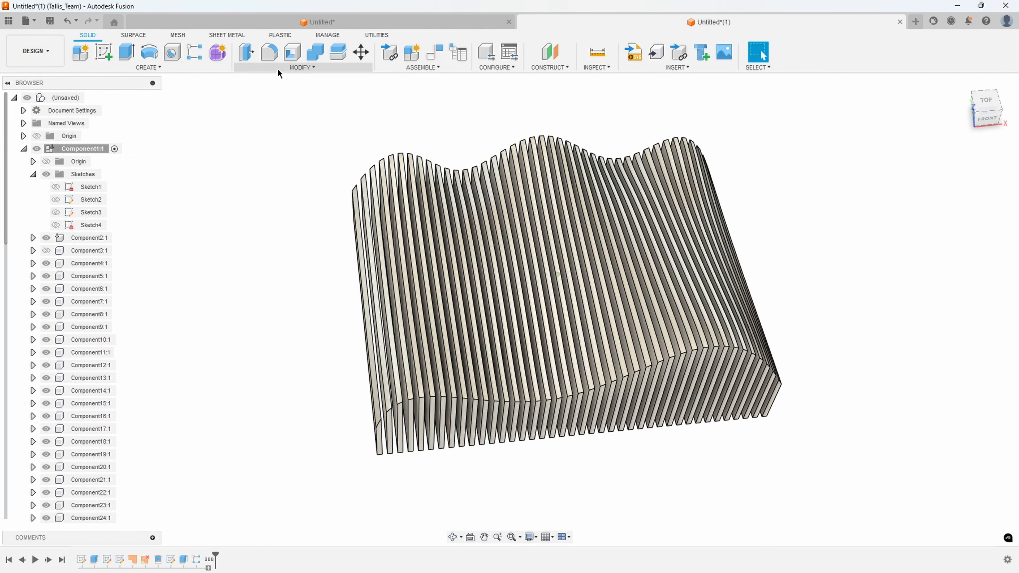
Step: Preview a 2D True Shape arrangement of all visible slats on the horizontal origin plane in a 48 by 24 in envelope without partial arranging, and cancel it
click(279, 68)
click(264, 247)
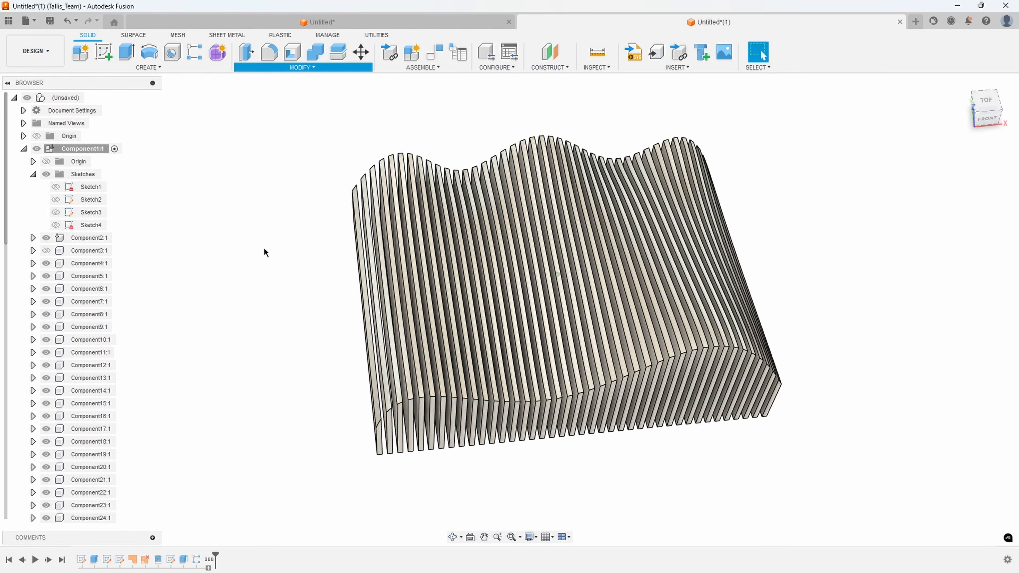
drag(612, 420, 260, 286)
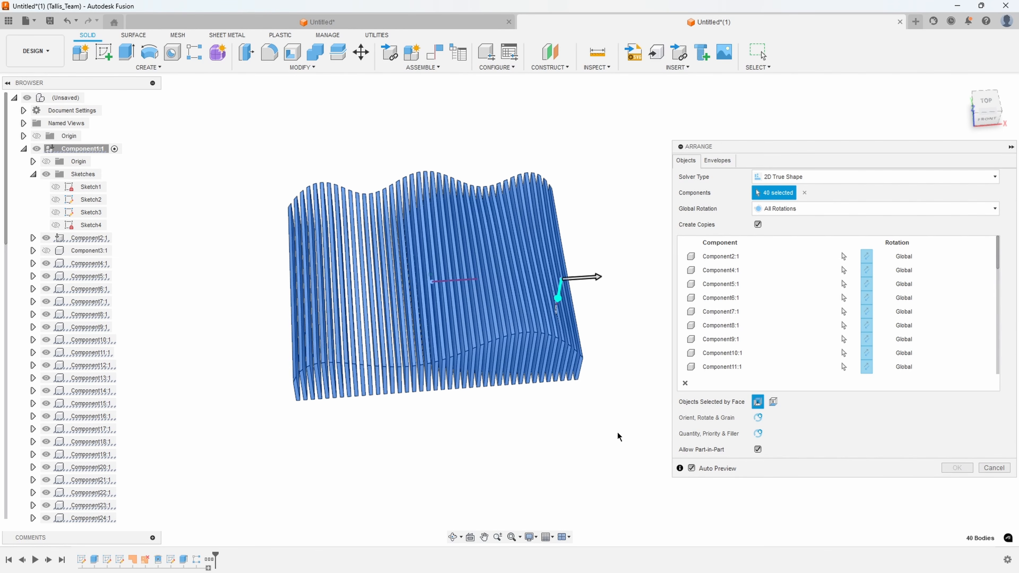
click(716, 161)
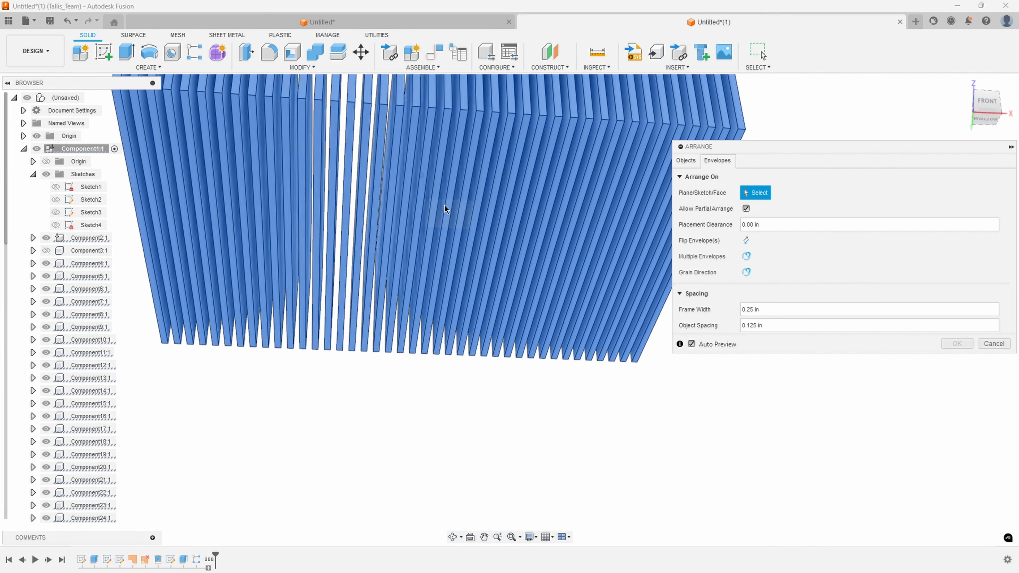
click(446, 211)
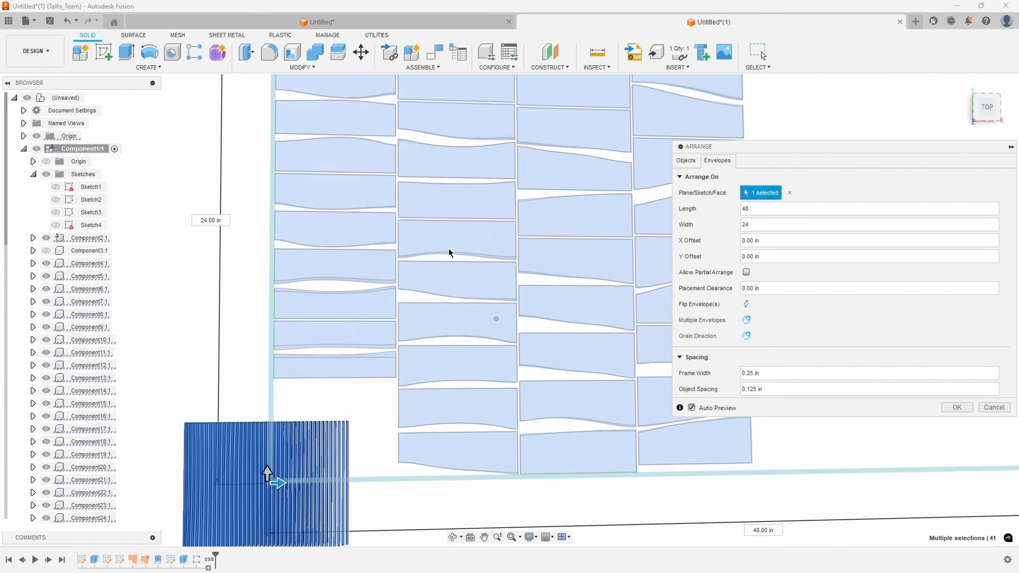
shift+middle_drag(548, 198, 460, 378)
shift+middle_drag(396, 250, 522, 281)
click(993, 408)
Step: Roll the design history back to just before the slot extrusion and turn to the solid block's underside
shift+middle_drag(926, 412, 234, 309)
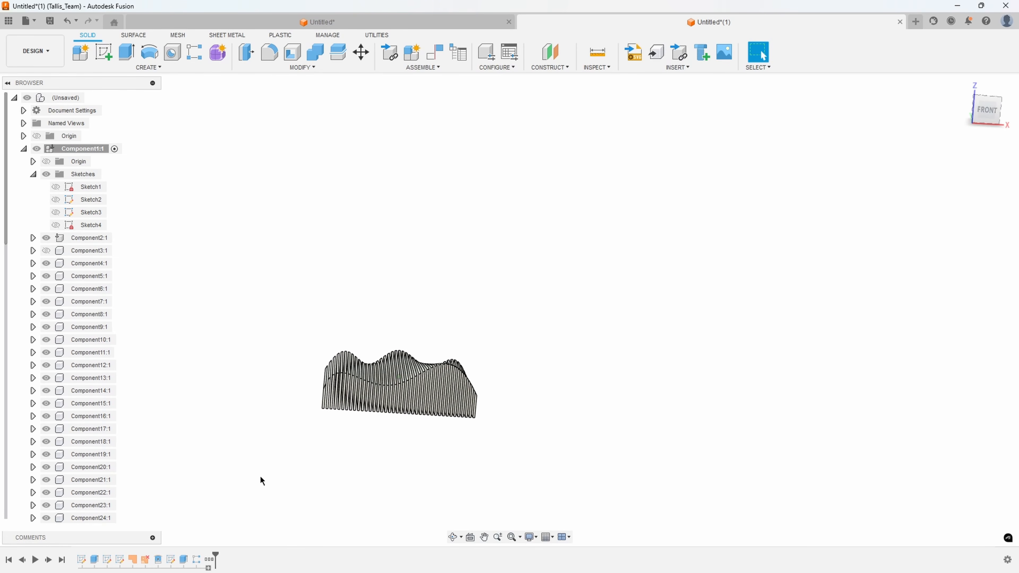
drag(215, 554, 188, 561)
shift+middle_drag(389, 446, 381, 395)
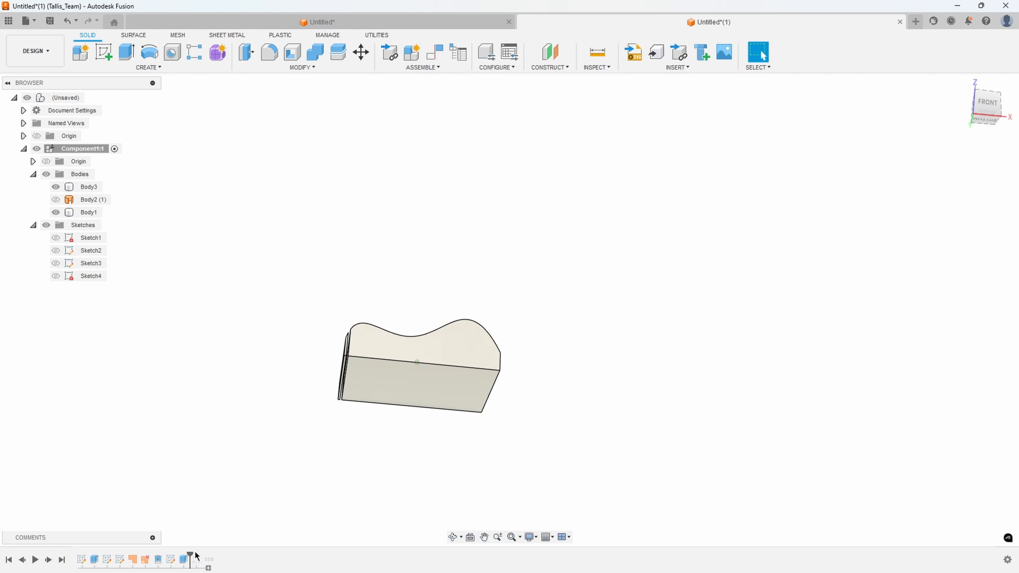
drag(183, 552, 178, 556)
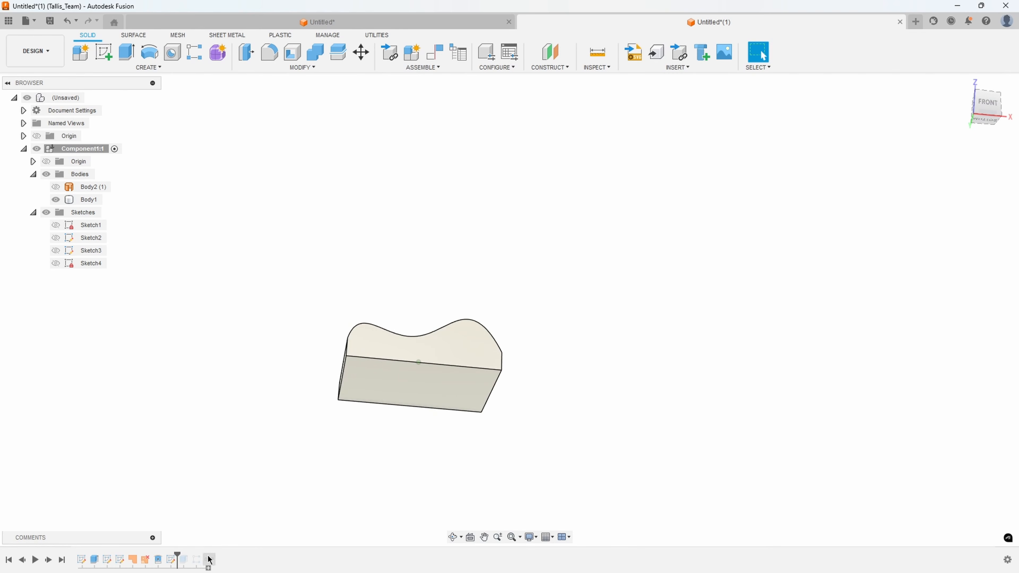
shift+middle_drag(380, 402, 298, 266)
scroll(299, 266, up, 5)
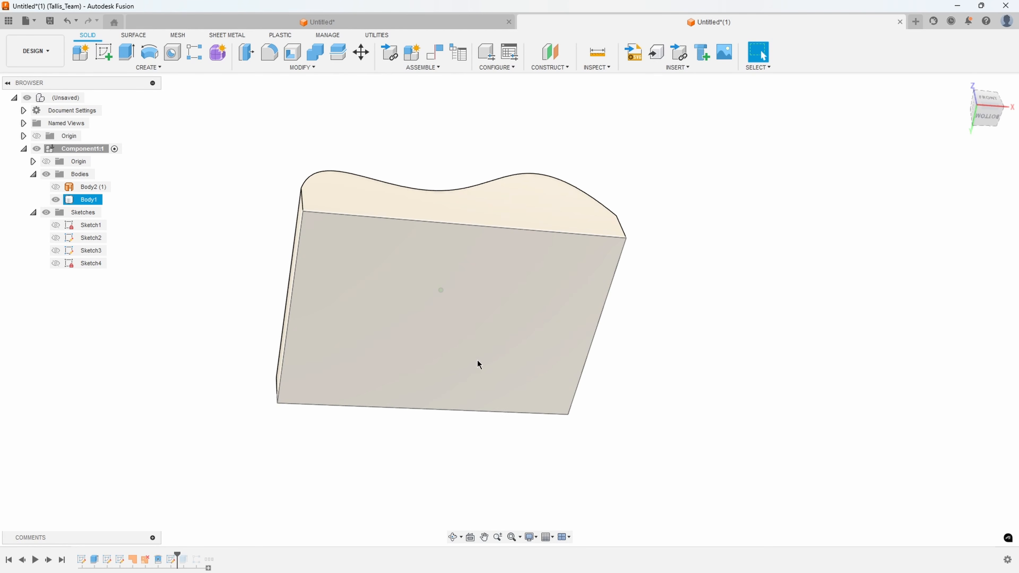
Step: Start a sketch on the block's underside and draw a long rectangle about 0.54 in high spanning nearly the block's full width
right_click(359, 327)
click(356, 393)
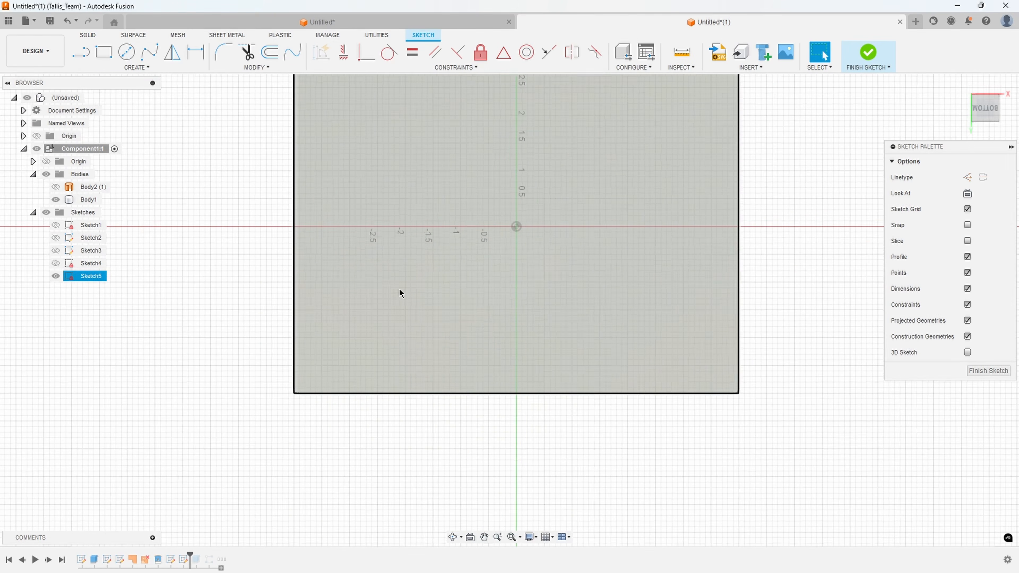
key(r)
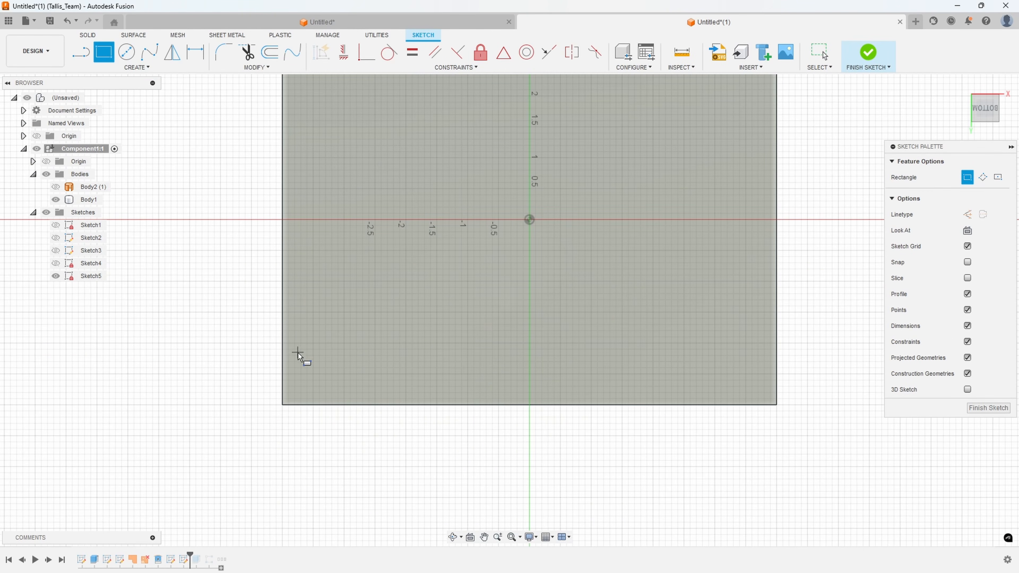
click(296, 354)
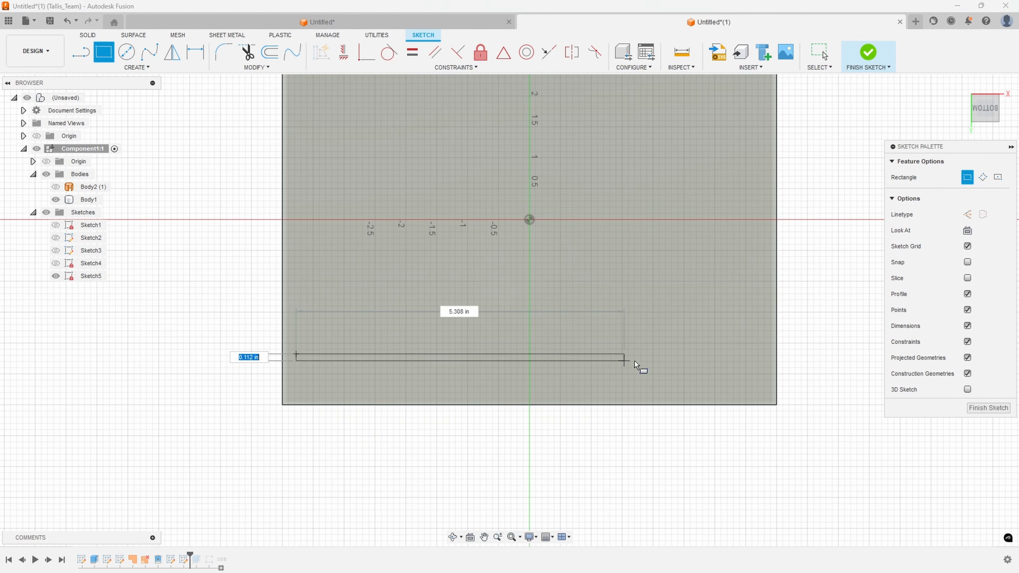
click(761, 321)
key(Escape)
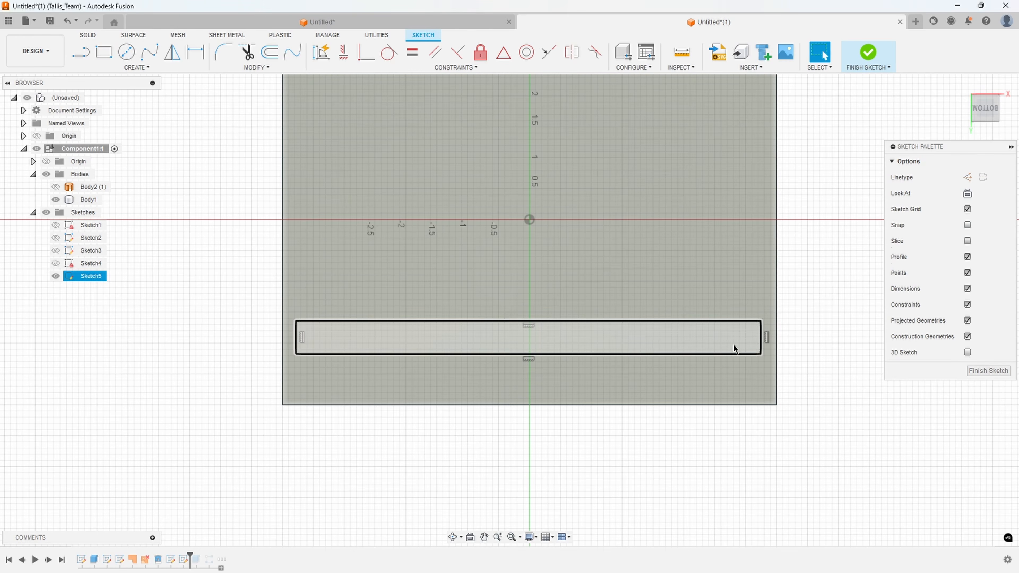
Step: Remove the horizontal constraints from the rectangle's two long edges and spread its right-end corners apart to form a taper
click(531, 326)
key(Delete)
click(529, 360)
key(Delete)
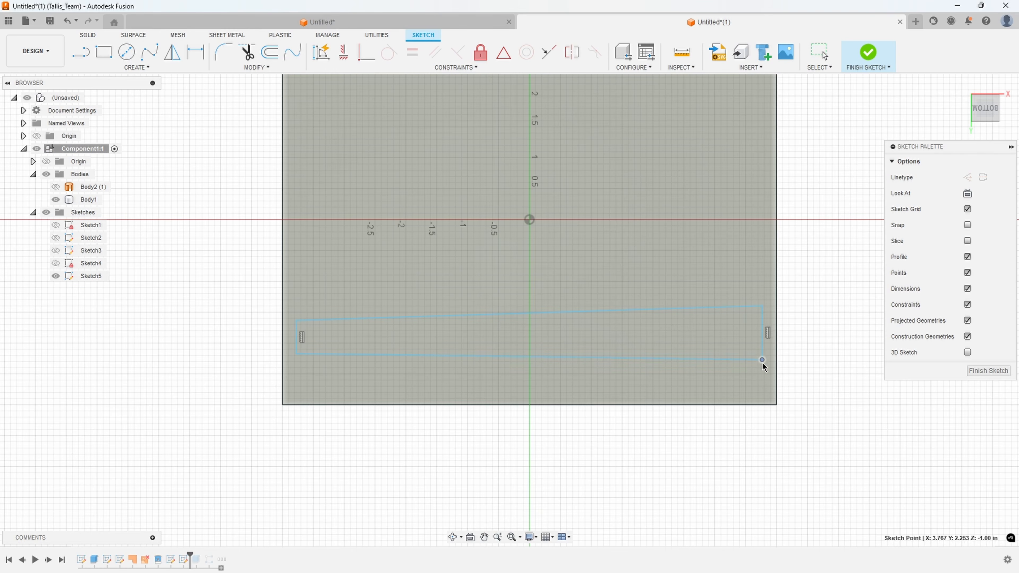
drag(762, 372, 762, 373)
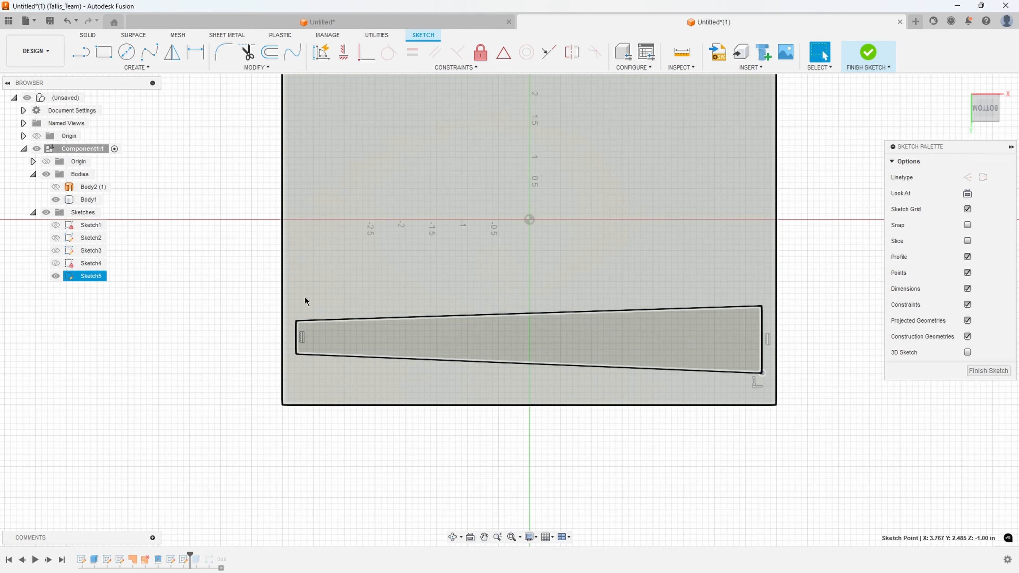
Step: Dimension the narrow end of the tapered profile to 0.25 in
scroll(209, 328, up, 2)
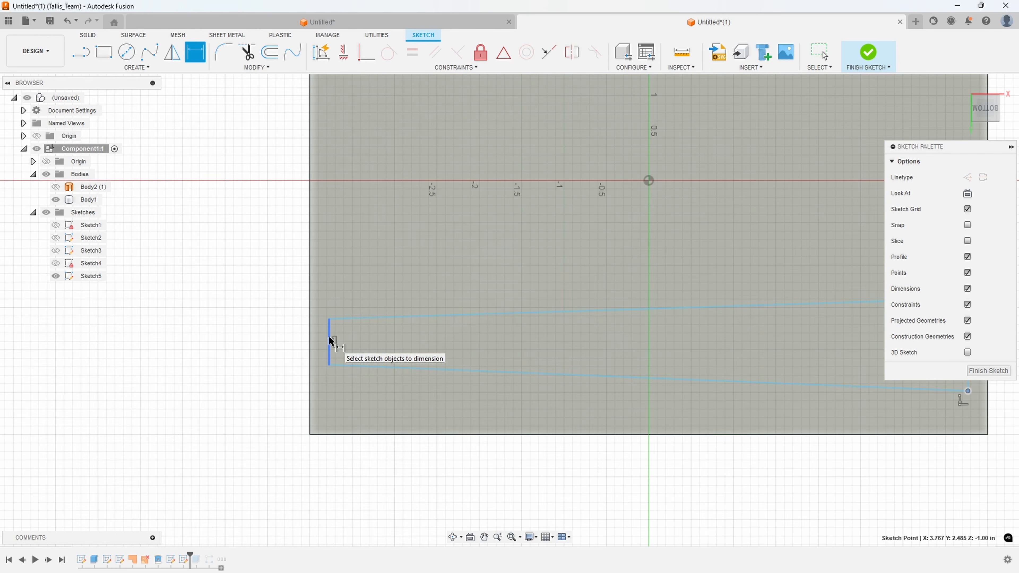
click(329, 341)
key(Escape)
key(d)
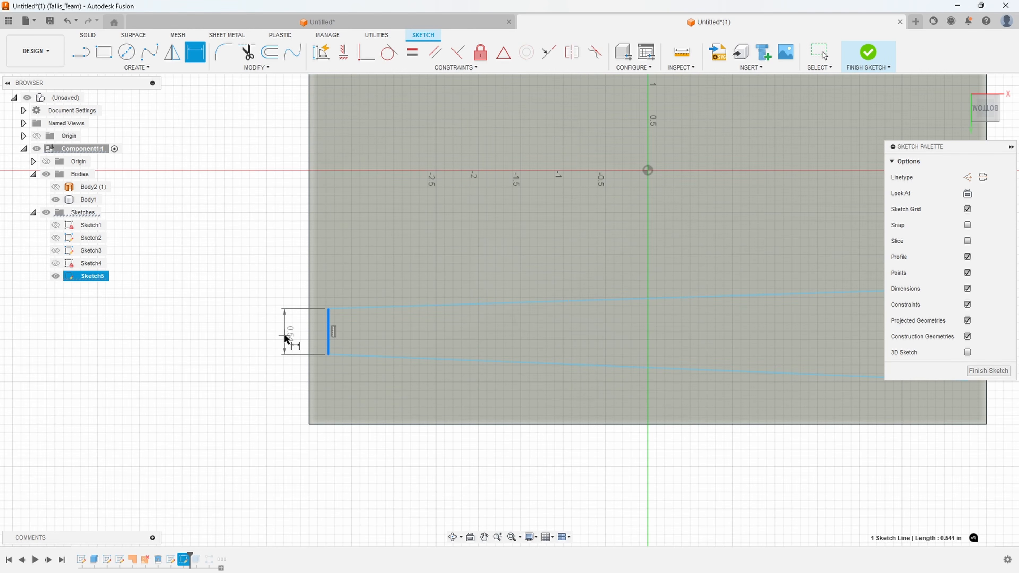
click(286, 338)
text(.25)
key(Return)
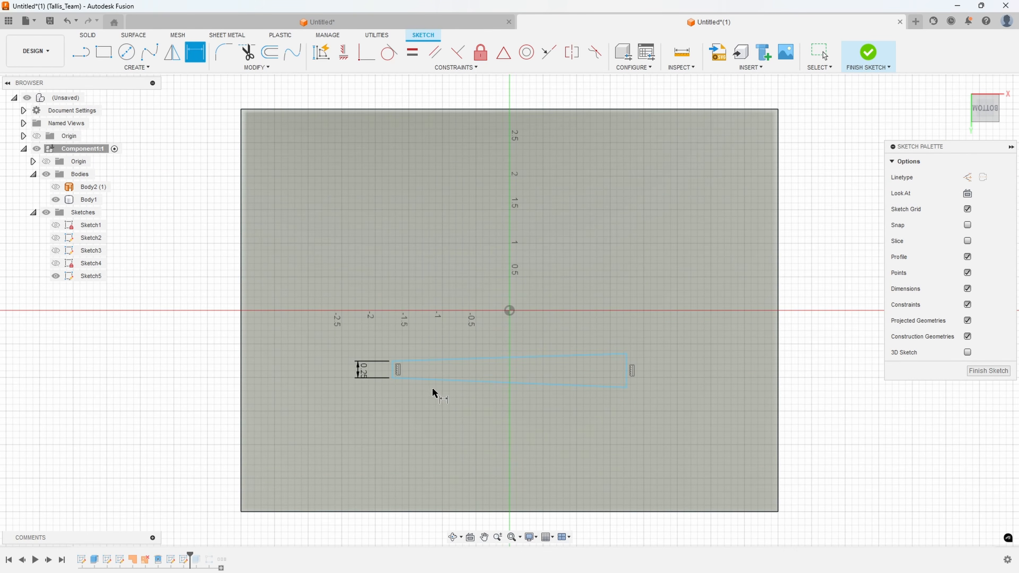
Step: Move the profile's narrow end toward the block's nearest side edge and dimension the gap between them to 0.2 in
drag(385, 374, 302, 373)
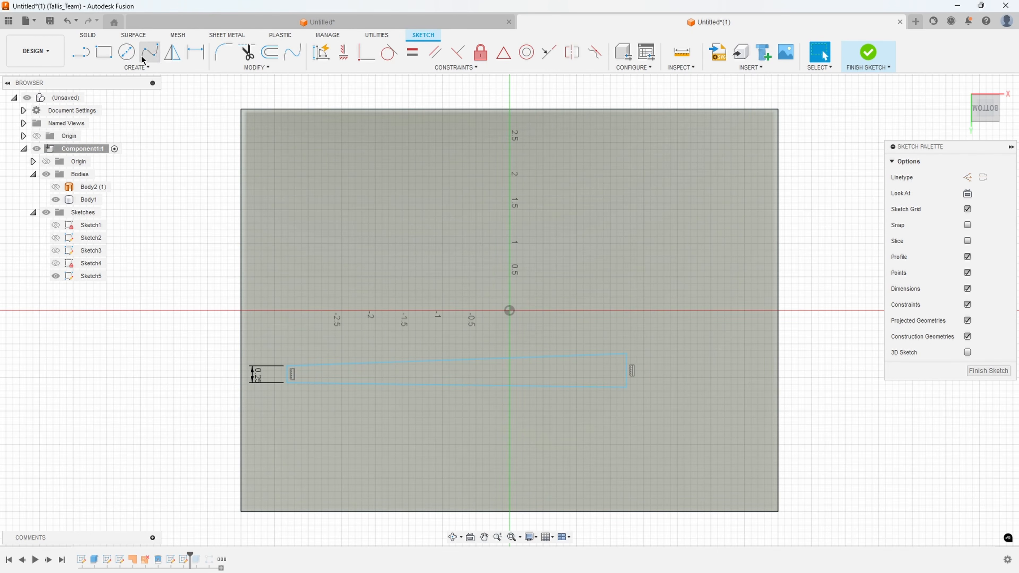
click(195, 60)
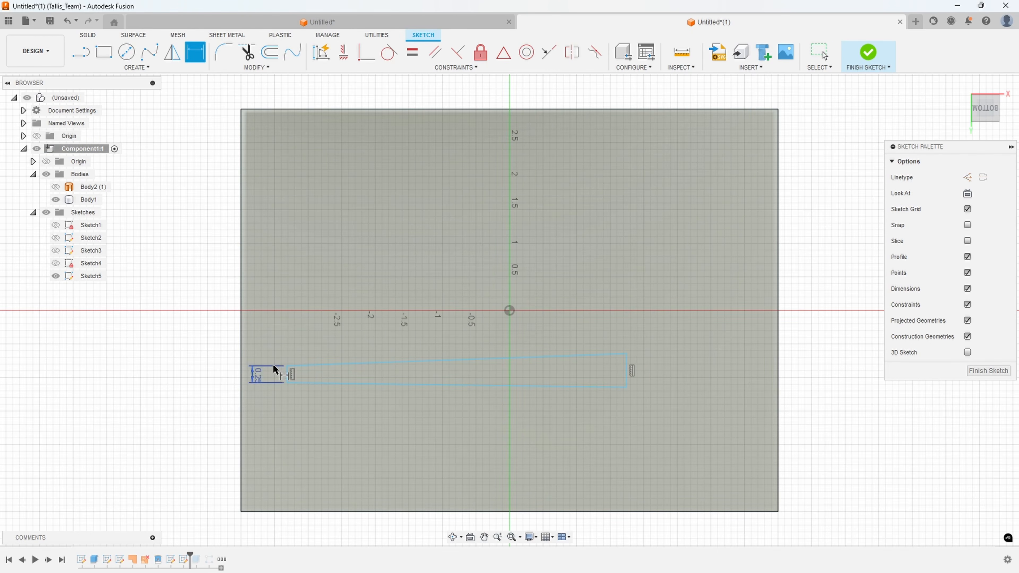
click(287, 376)
click(242, 373)
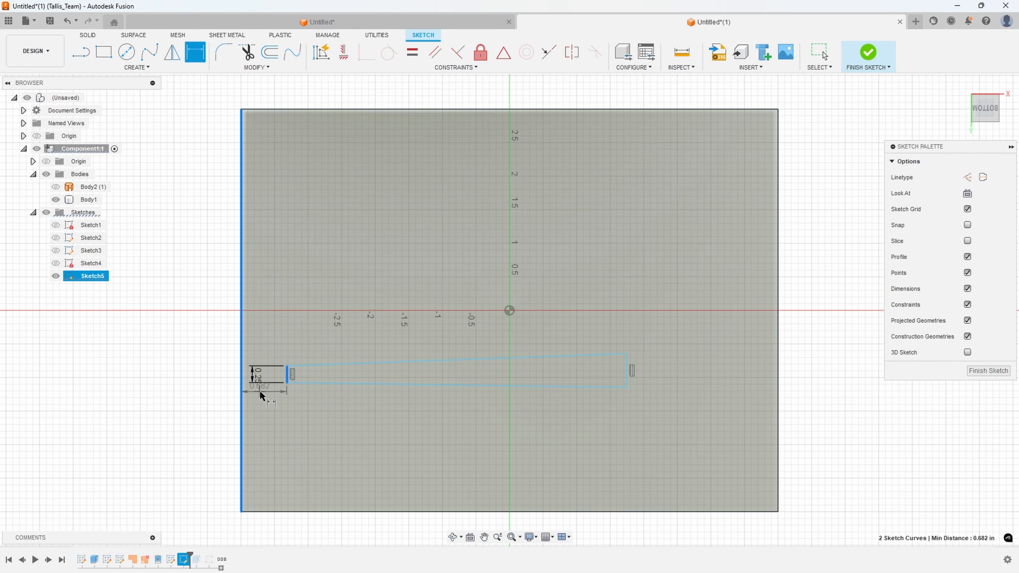
click(268, 536)
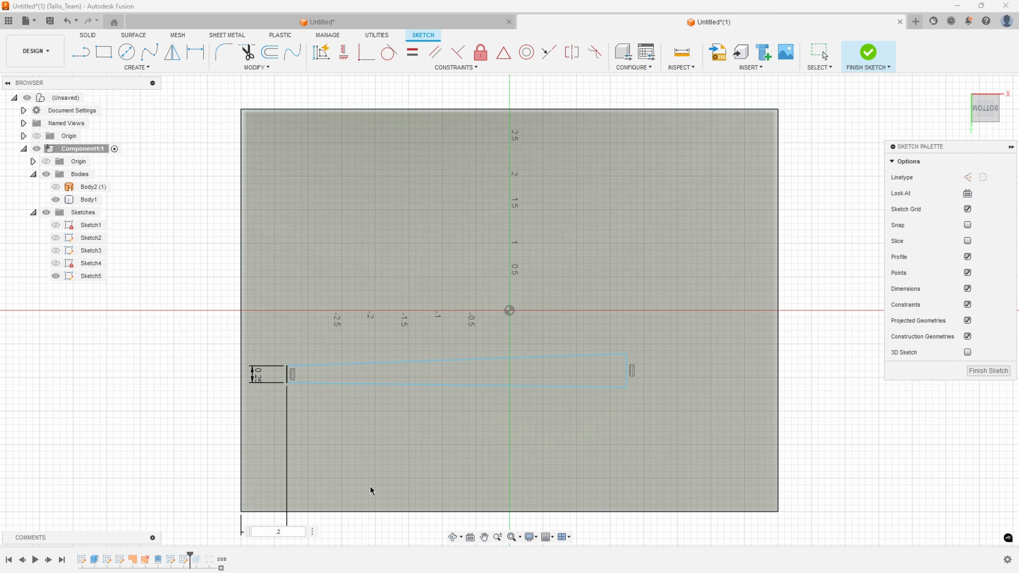
key(Return)
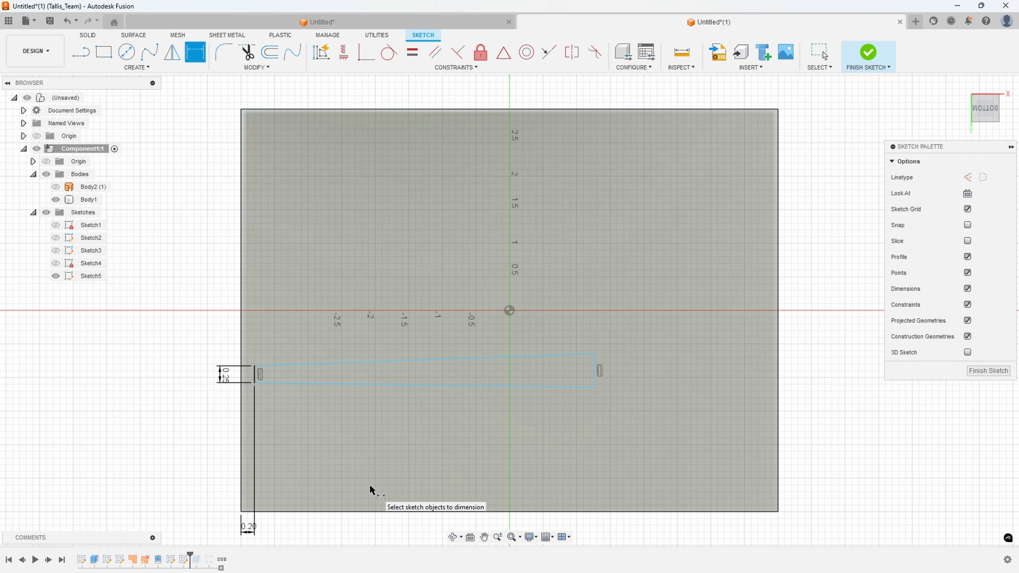
Step: Dimension the gap between the profile's wide end and the block's adjacent side edge to 0.2 in
click(598, 370)
click(779, 376)
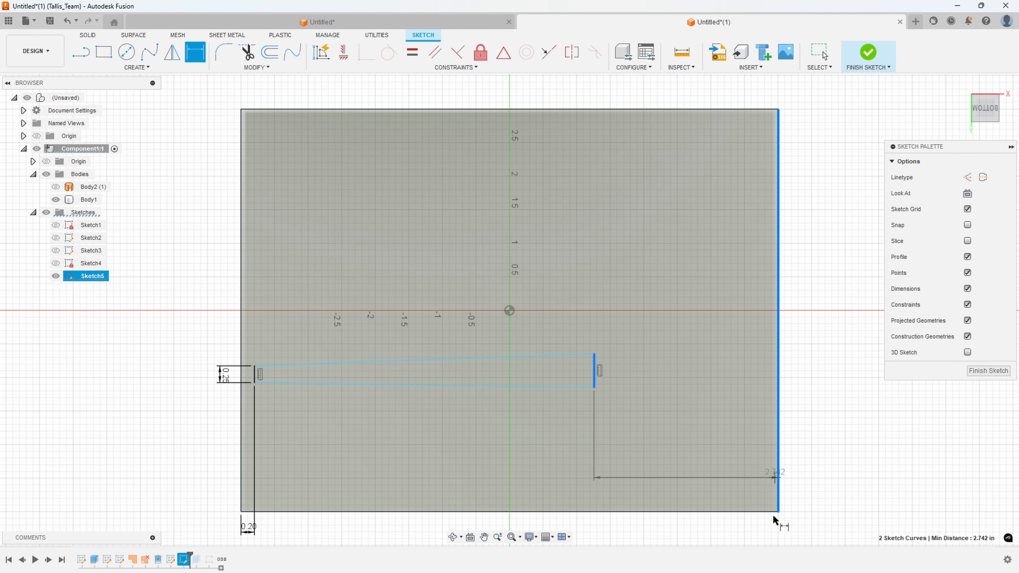
click(745, 527)
text(.2)
key(Return)
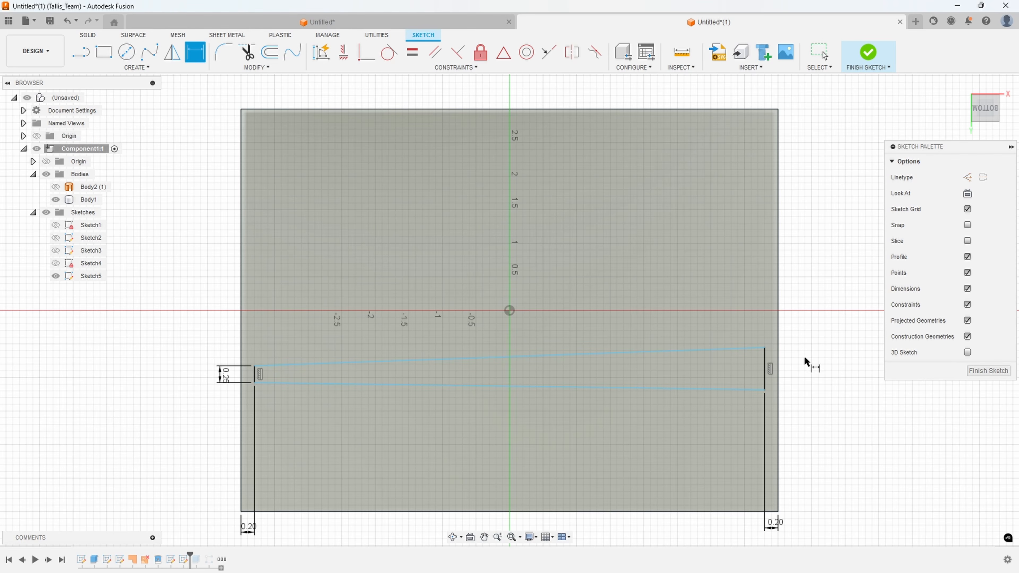
Step: Set the angle between the profile's narrow end and its upper slanted edge to 92 degrees
scroll(257, 370, up, 5)
click(251, 374)
click(266, 359)
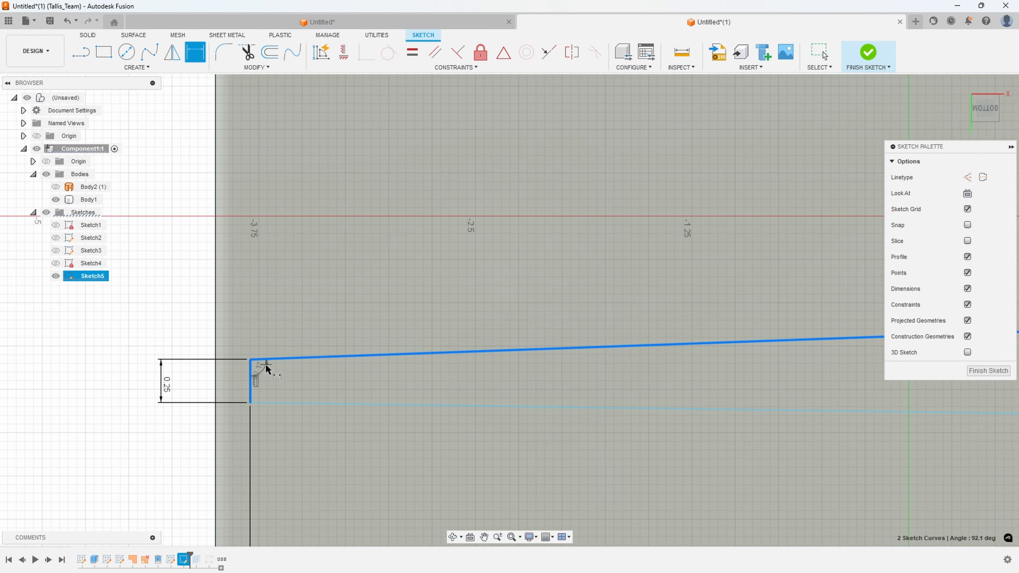
click(268, 372)
text(9)
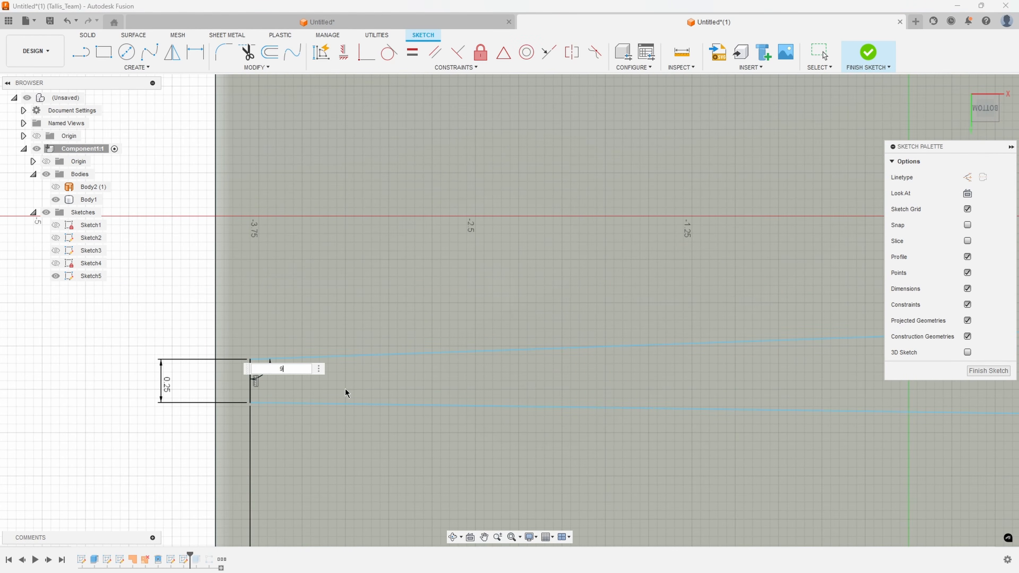
text(0)
key(Return)
Step: Dimension the angle between the narrow end and the lower slanted edge, linking it to the upper angle dimension d18
click(250, 389)
click(267, 404)
click(265, 370)
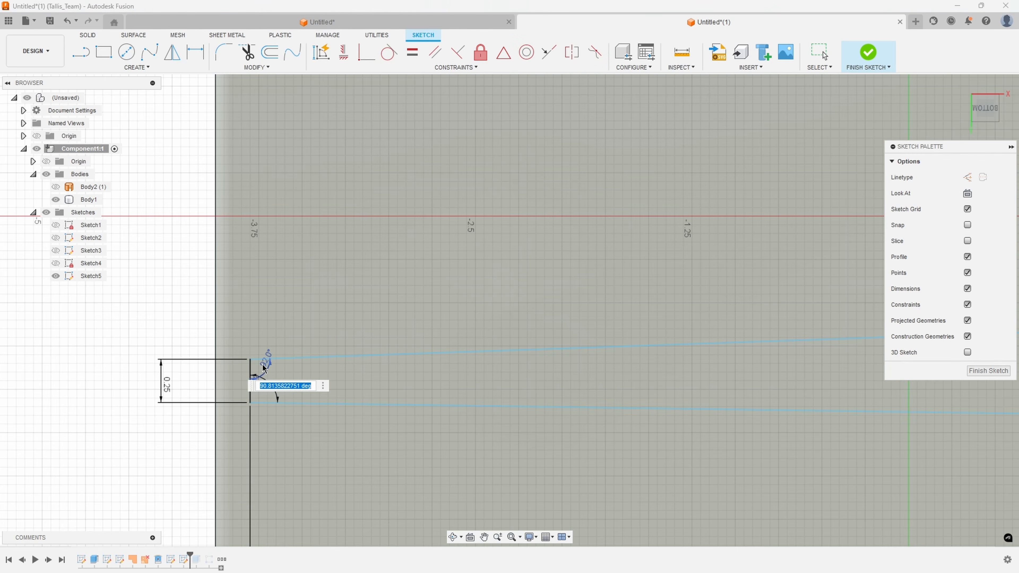
text(d18)
key(Return)
scroll(298, 305, down, 5)
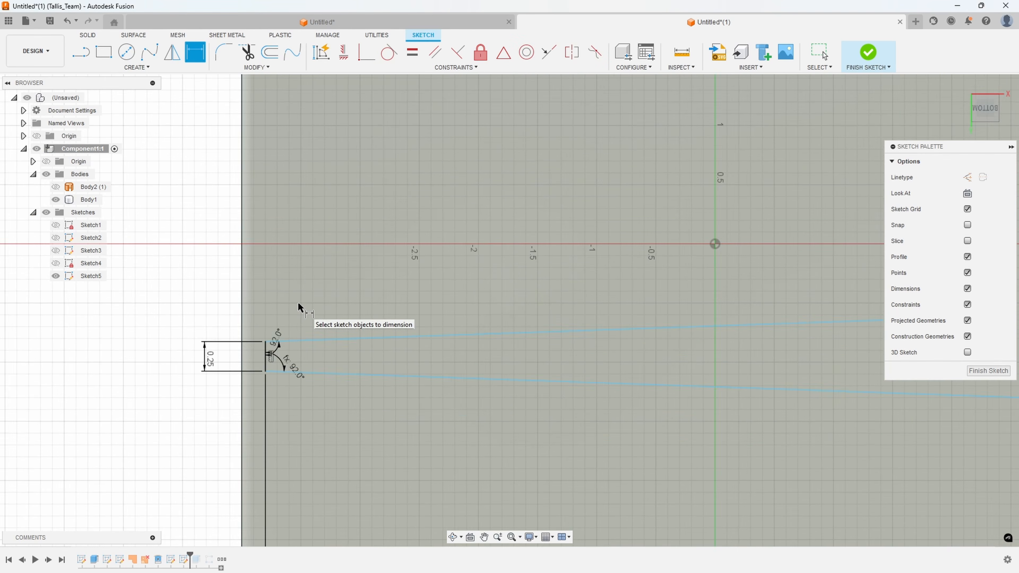
Step: Dimension the narrow end's lower corner 1 in vertically from the block's nearest corner
scroll(286, 342, up, 3)
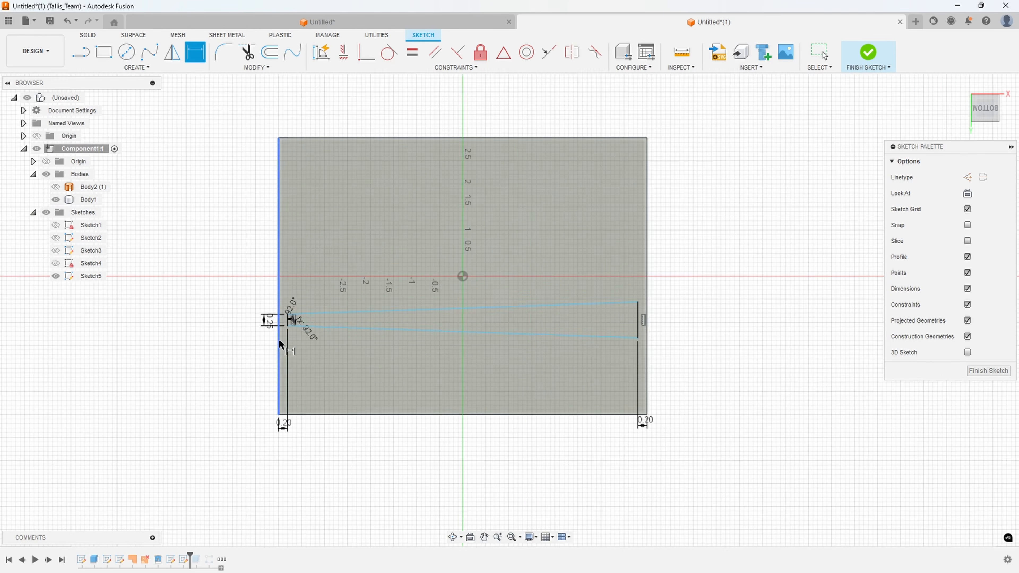
click(291, 320)
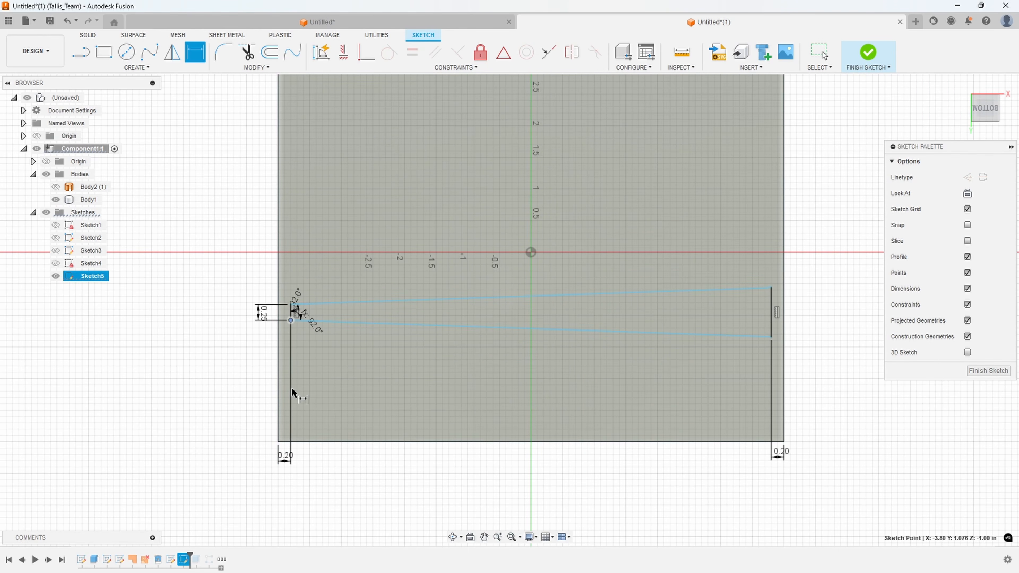
click(279, 443)
click(252, 393)
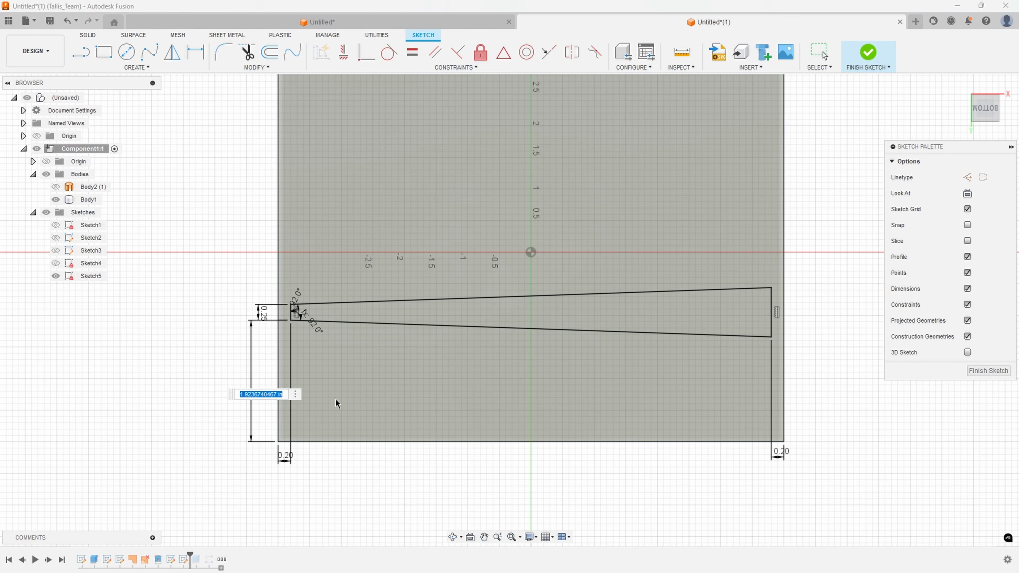
text(1)
key(Return)
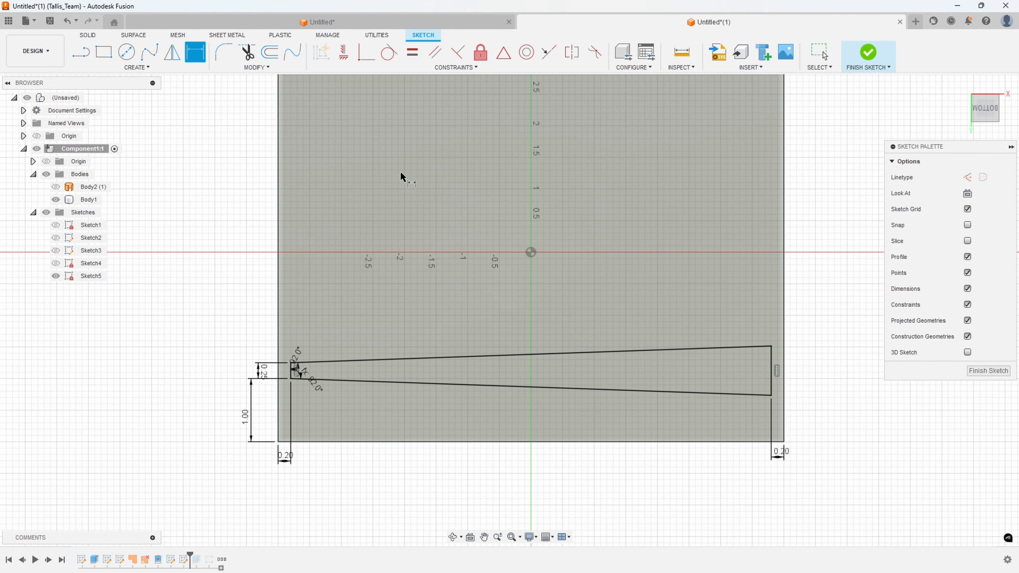
Step: Finish the sketch and extrude the tapered profile inward as a shallow cut in the block's underside
click(988, 370)
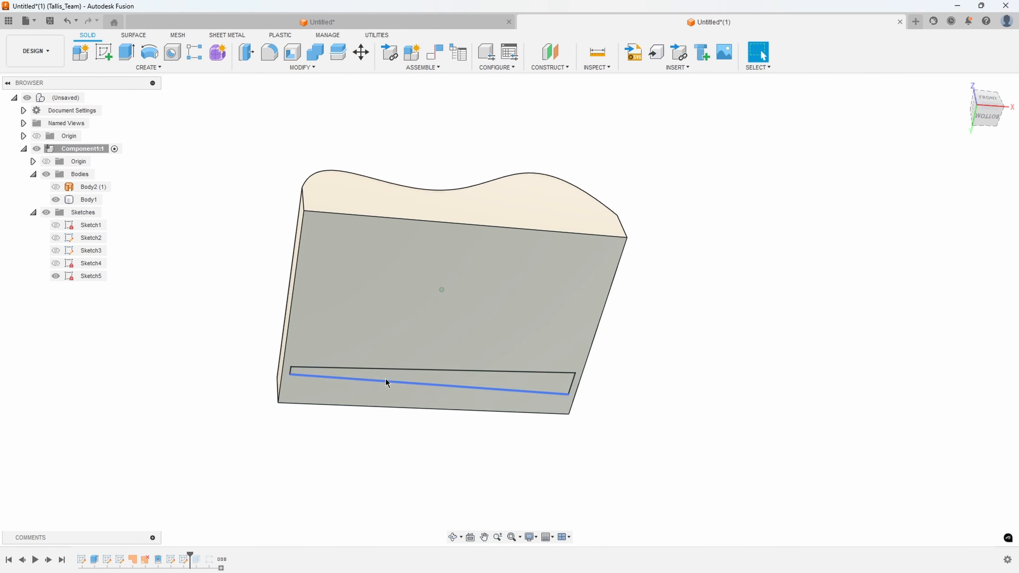
scroll(386, 382, up, 3)
click(383, 381)
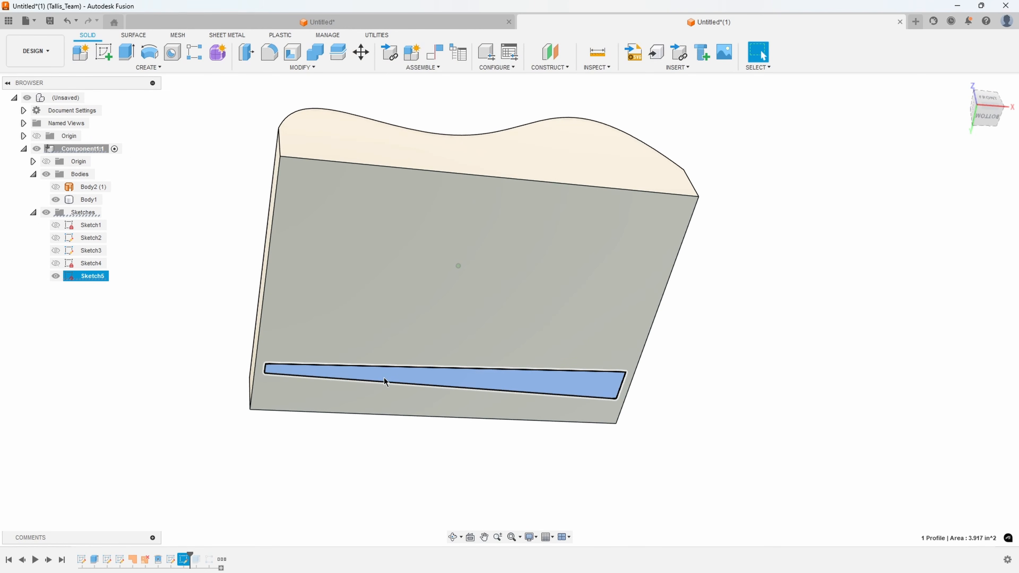
right_click(383, 379)
click(376, 442)
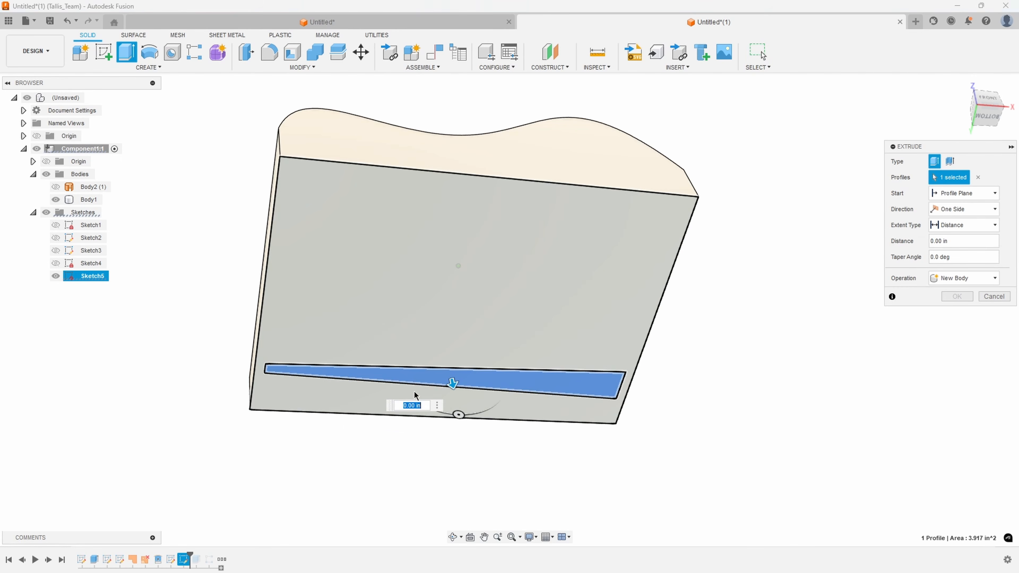
drag(449, 384, 459, 400)
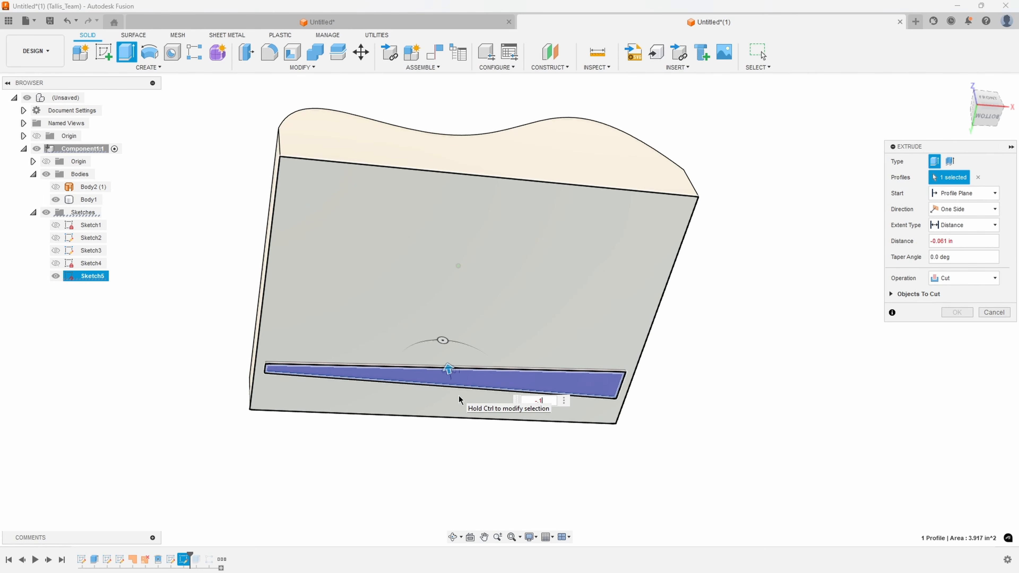
click(963, 314)
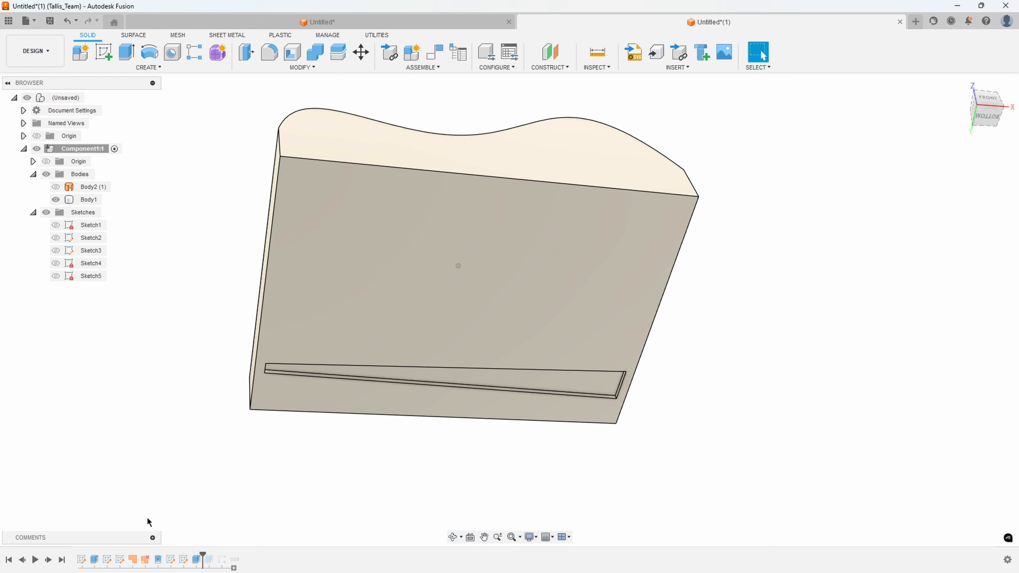
Step: Roll the design history forward to the end and examine the tapered notch across the slats' undersides from both sides
click(61, 561)
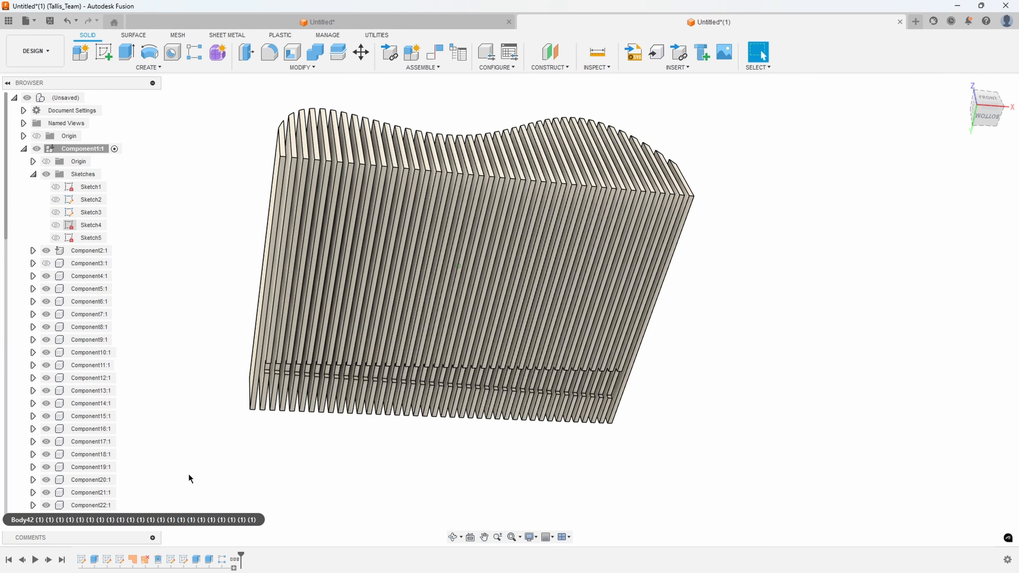
scroll(257, 415, up, 2)
shift+middle_drag(257, 414, 277, 313)
scroll(276, 361, up, 2)
click(275, 314)
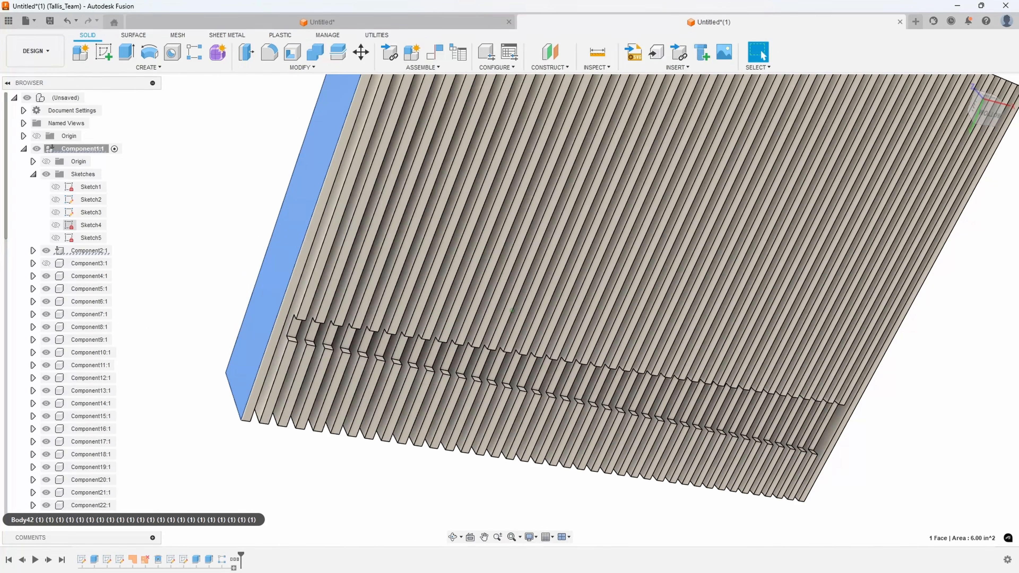
shift+middle_drag(369, 555, 696, 318)
click(755, 269)
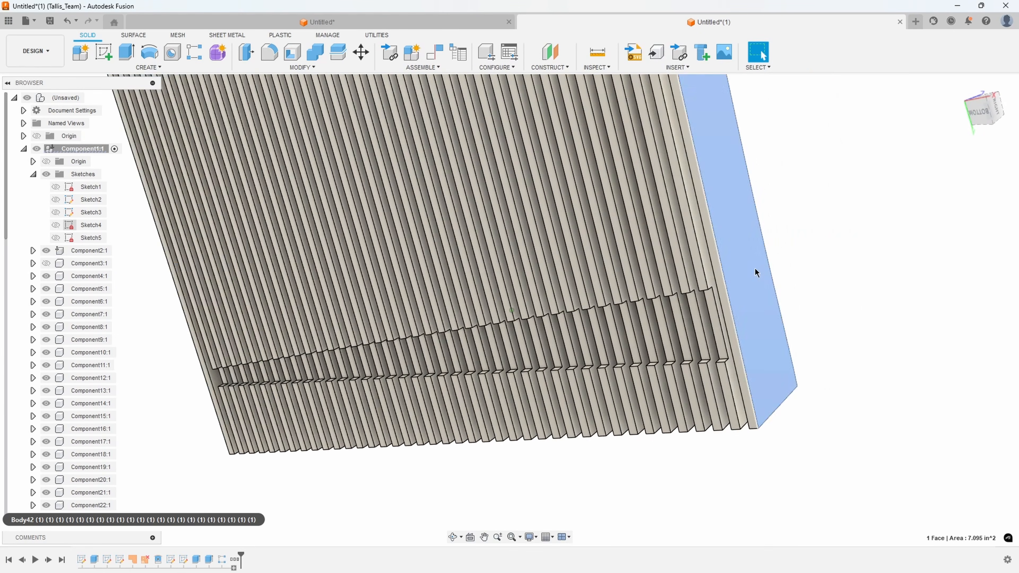
click(638, 518)
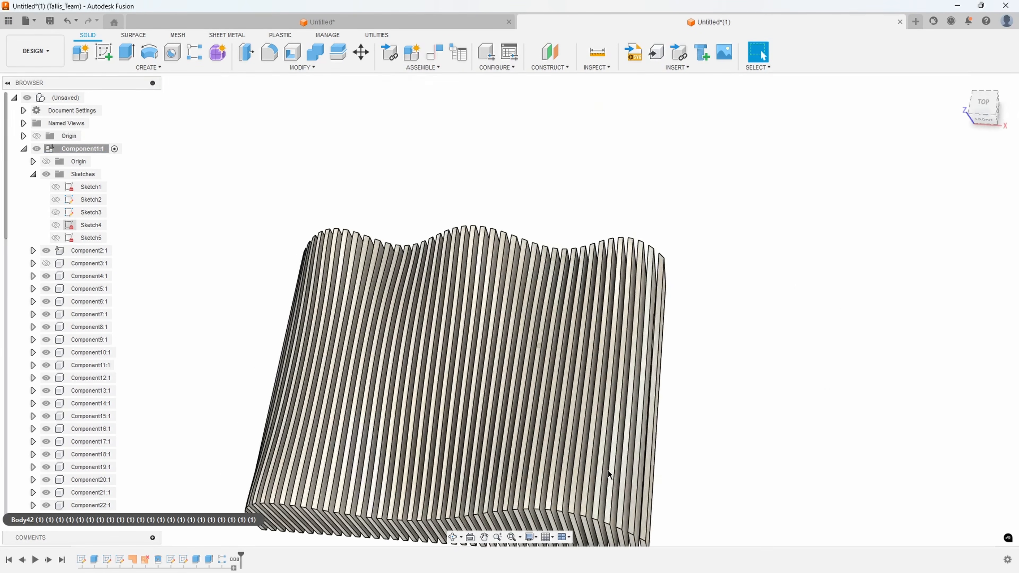
Step: Start a 2D True Shape arrangement with all visible slat components selected
mouse_move(608, 470)
shift+middle_down()
mouse_move(679, 394)
mouse_move(598, 329)
mouse_move(670, 255)
mouse_move(429, 149)
mouse_move(705, 151)
mouse_move(564, 137)
mouse_move(731, 214)
mouse_move(537, 388)
mouse_move(549, 352)
shift+middle_up()
mouse_move(637, 338)
shift+middle_down()
mouse_move(708, 330)
mouse_move(565, 312)
mouse_move(651, 371)
mouse_move(711, 336)
mouse_move(646, 365)
mouse_move(547, 451)
mouse_move(500, 271)
mouse_move(313, 107)
mouse_move(305, 67)
shift+middle_up()
click(303, 68)
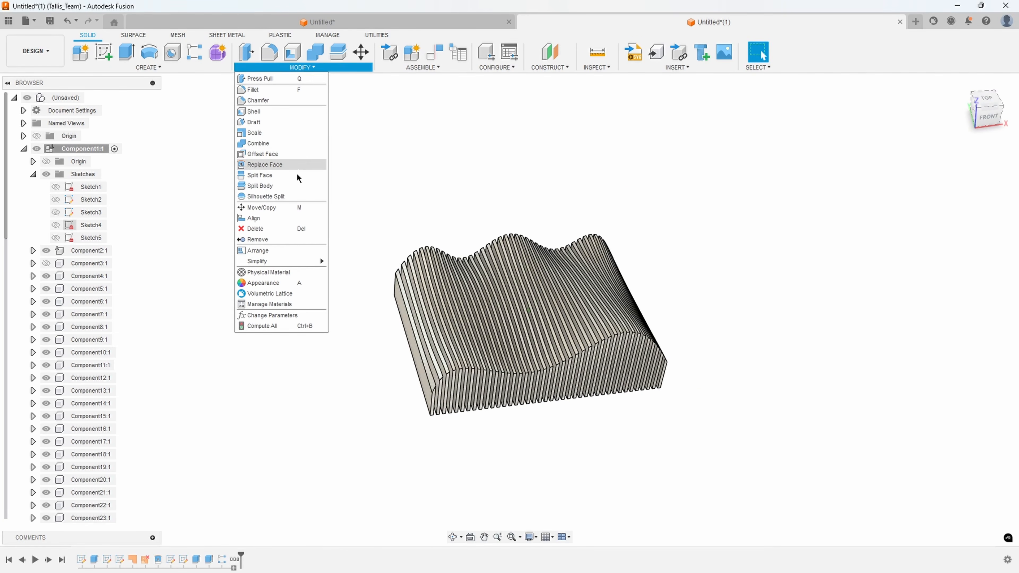
click(280, 250)
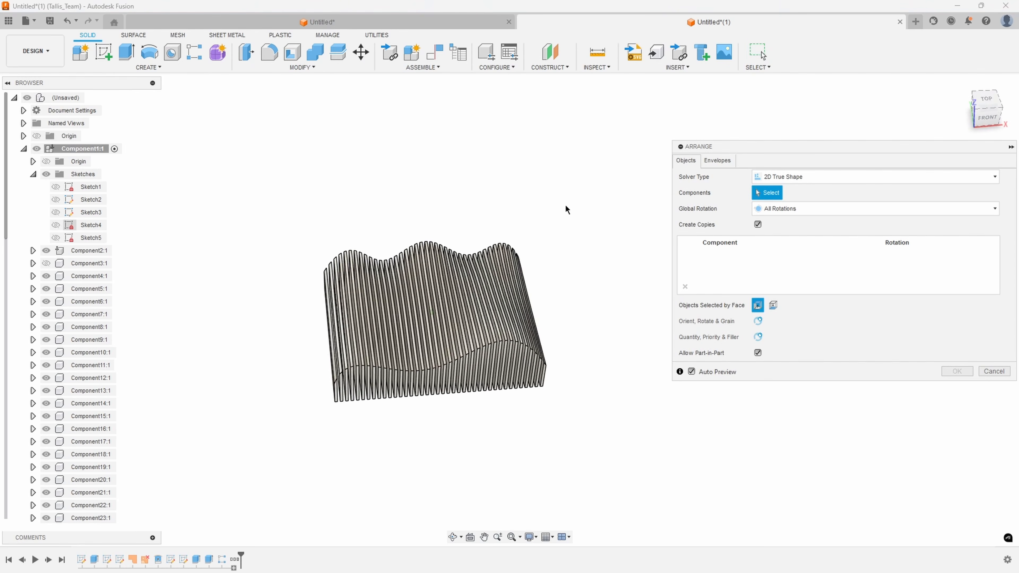
drag(560, 414, 288, 333)
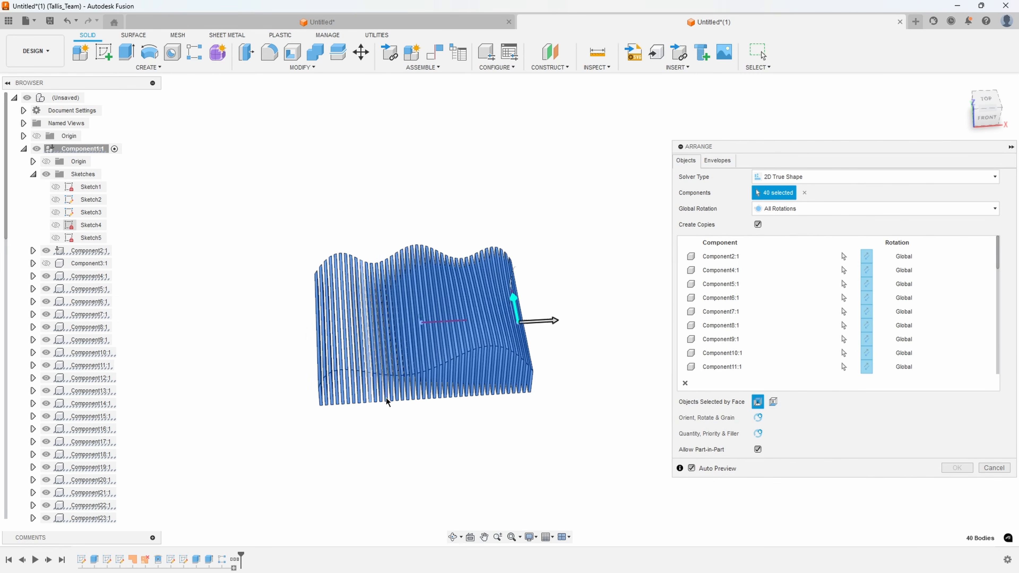
Step: Try to lay the slats out in a 48 by 48 in envelope on the horizontal origin plane
click(717, 160)
scroll(630, 234, up, 5)
shift+middle_drag(368, 265, 58, 135)
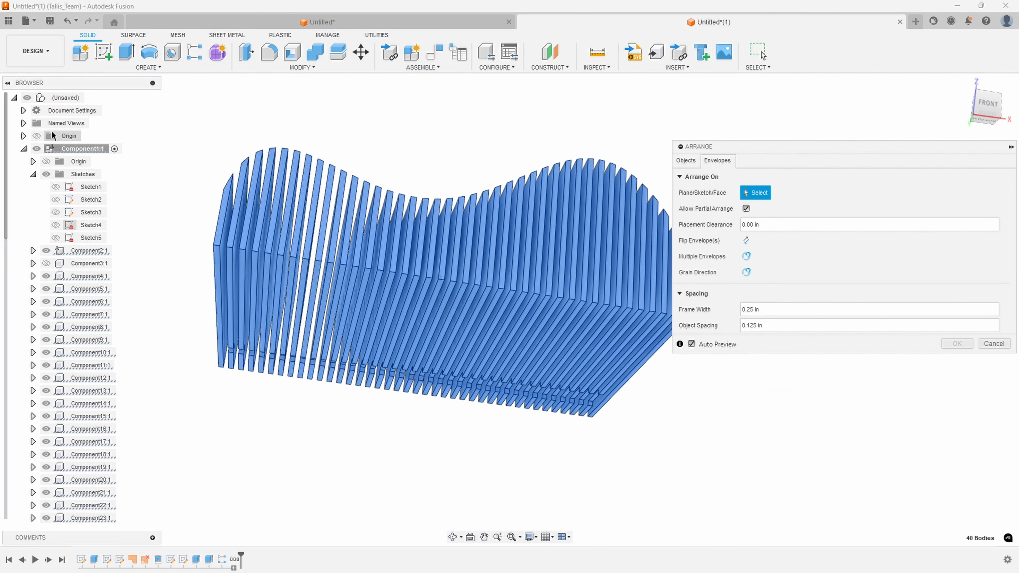
scroll(241, 229, up, 2)
shift+middle_drag(465, 341, 452, 233)
scroll(451, 233, up, 3)
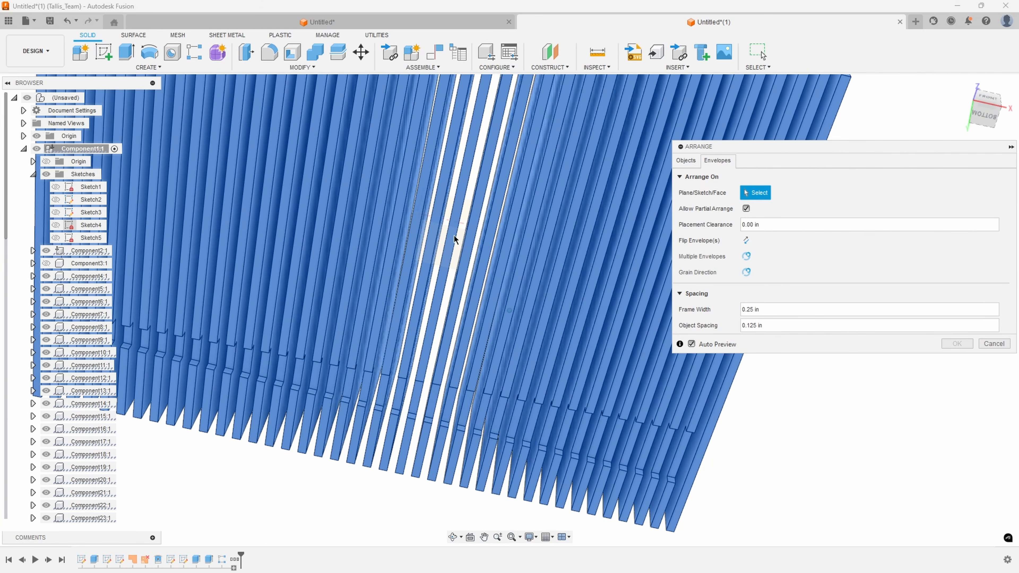
click(457, 242)
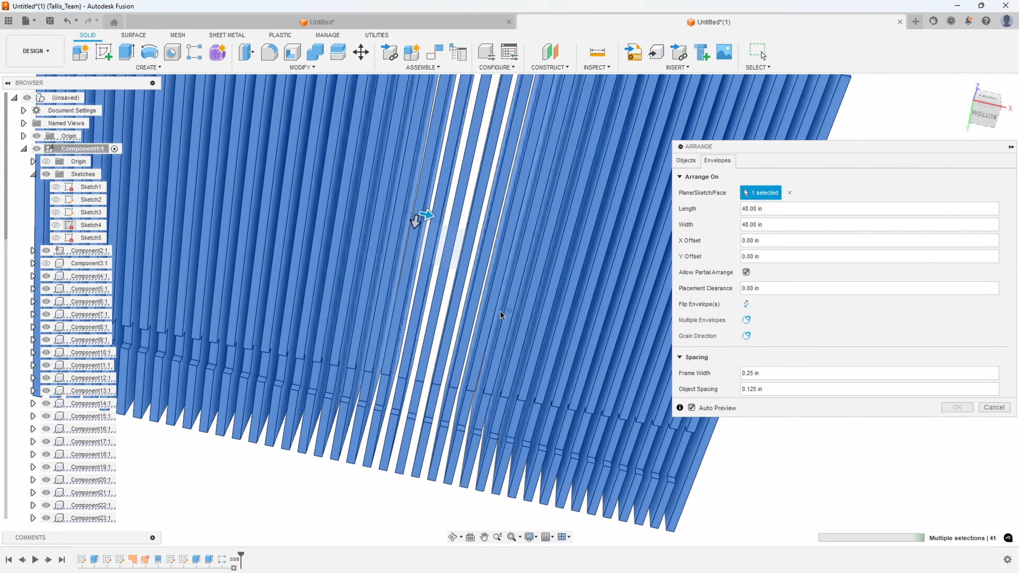
Step: Examine the flat layout preview from above and below, including the notch positions, and cancel the arrangement
scroll(500, 311, down, 8)
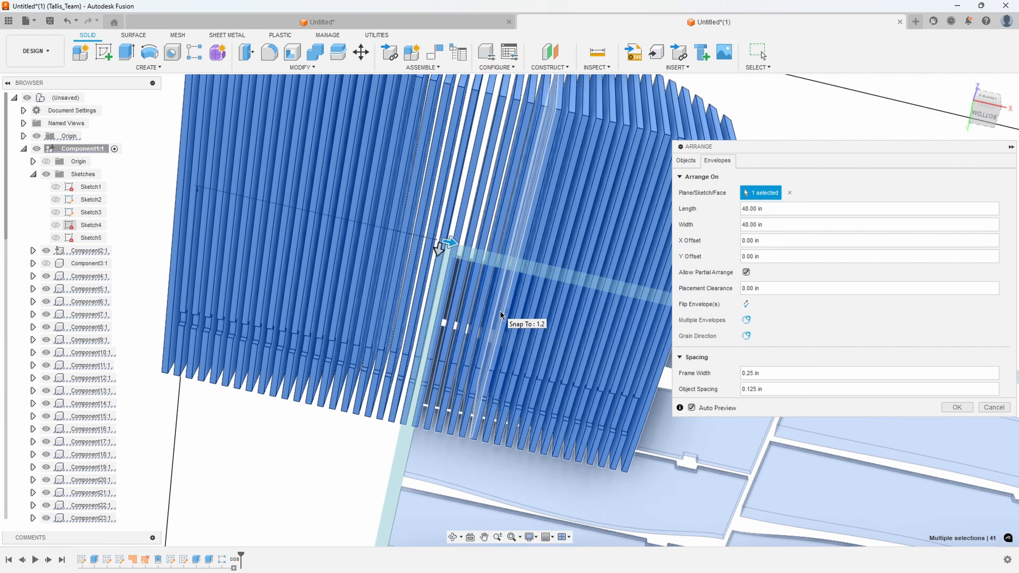
shift+middle_drag(500, 311, 389, 323)
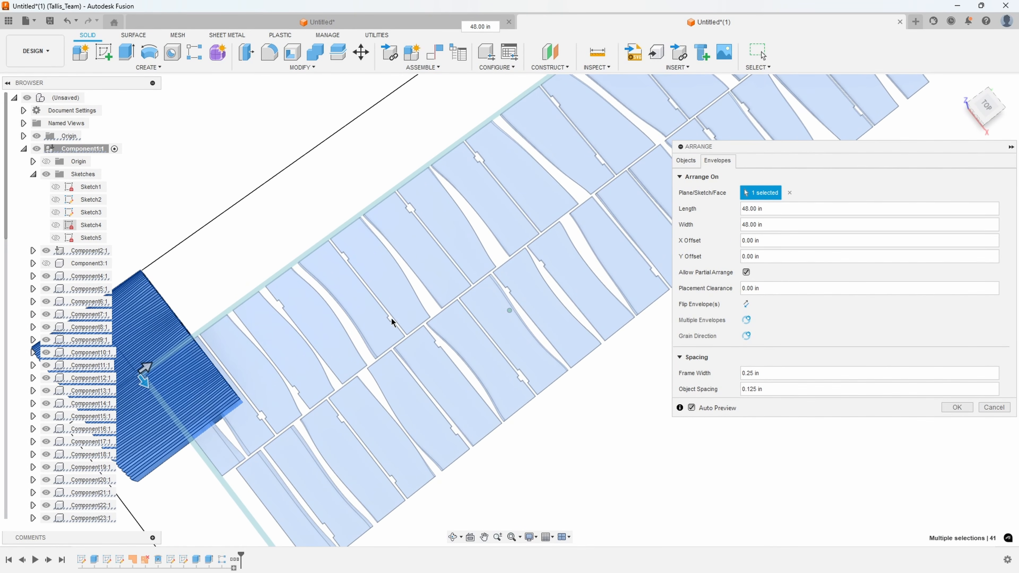
shift+middle_drag(575, 238, 326, 228)
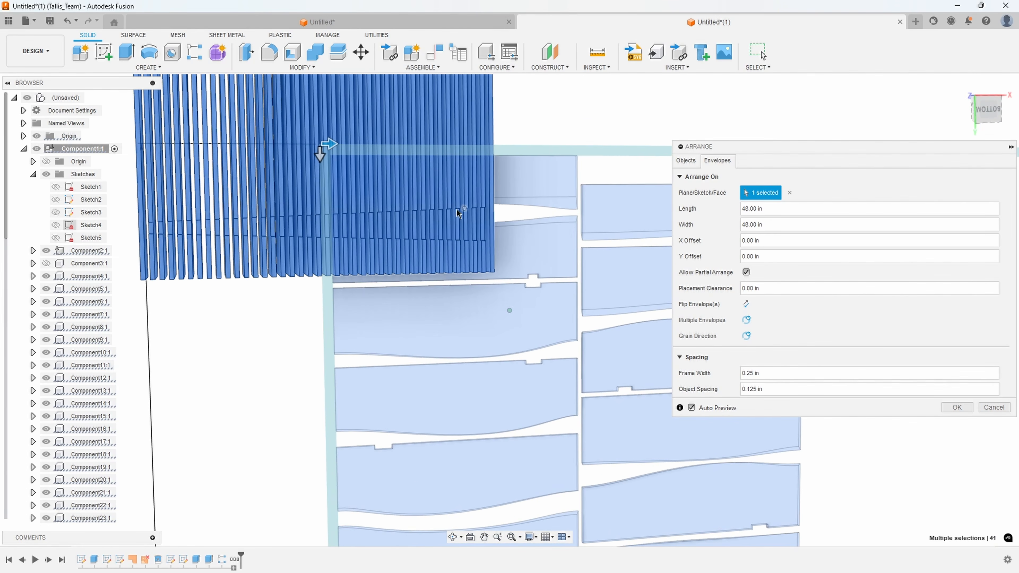
shift+middle_drag(505, 257, 329, 441)
scroll(548, 296, up, 2)
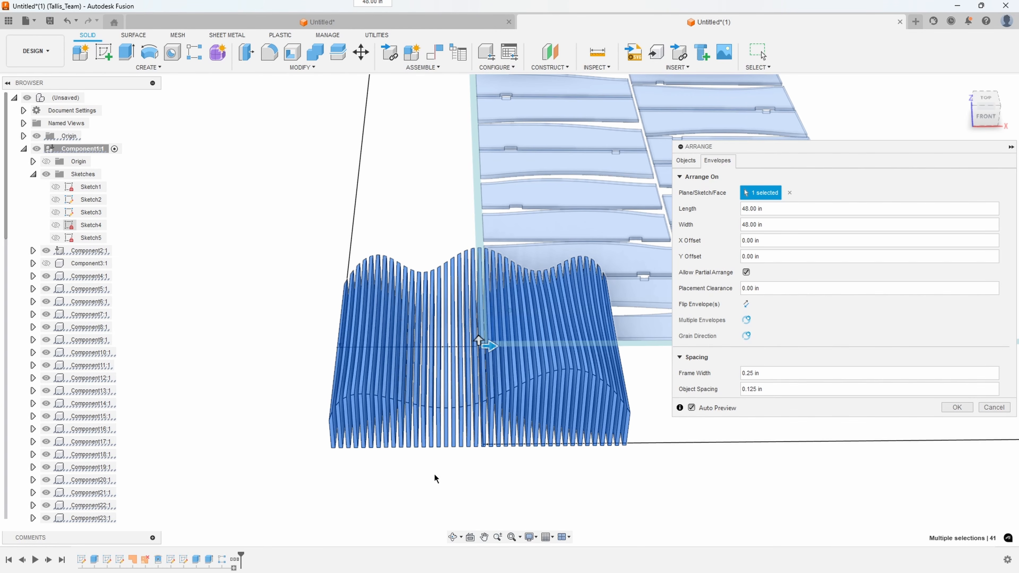
click(998, 408)
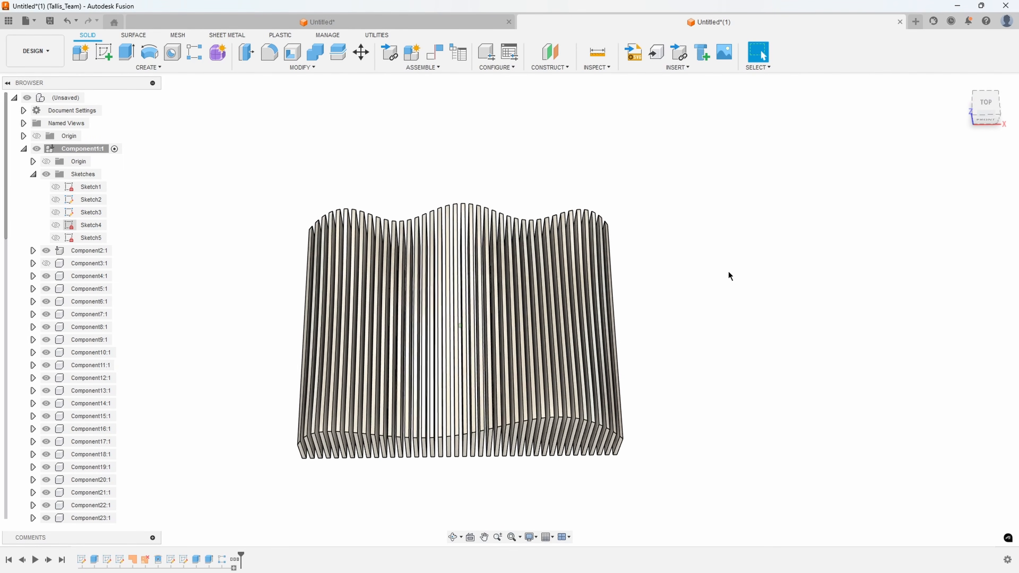
Step: Start a new design and create an active internal component in it
click(916, 21)
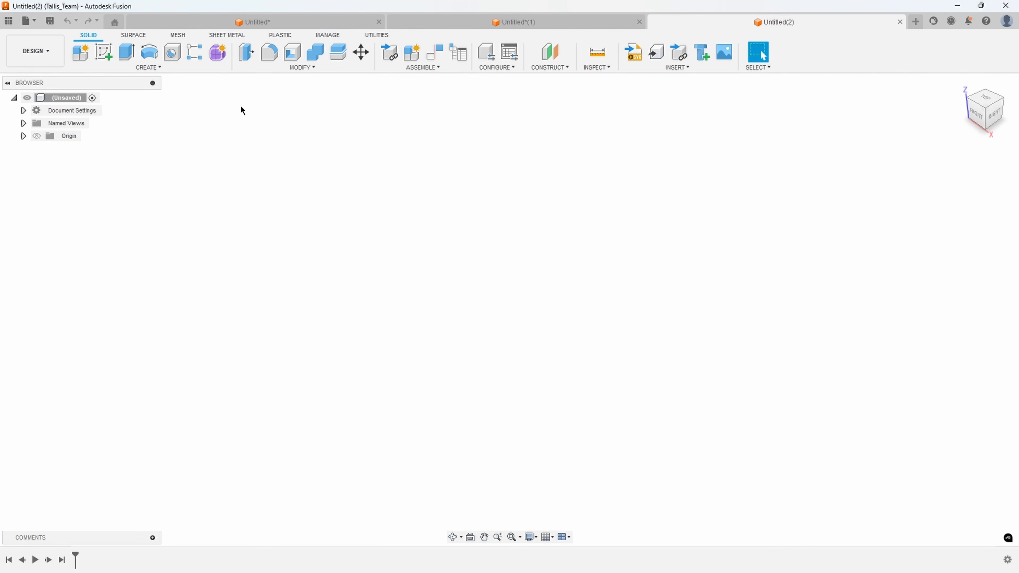
click(104, 53)
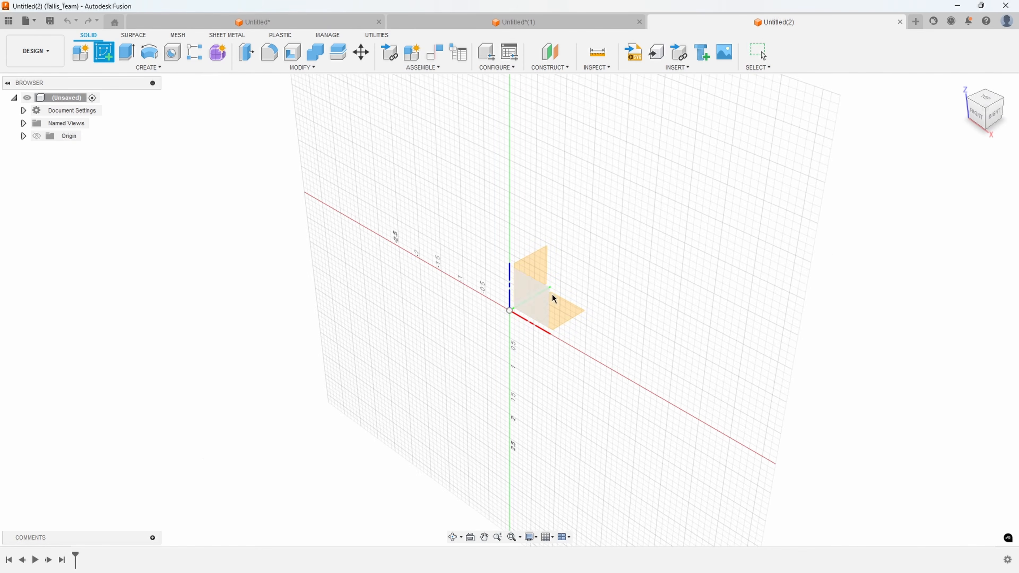
click(81, 52)
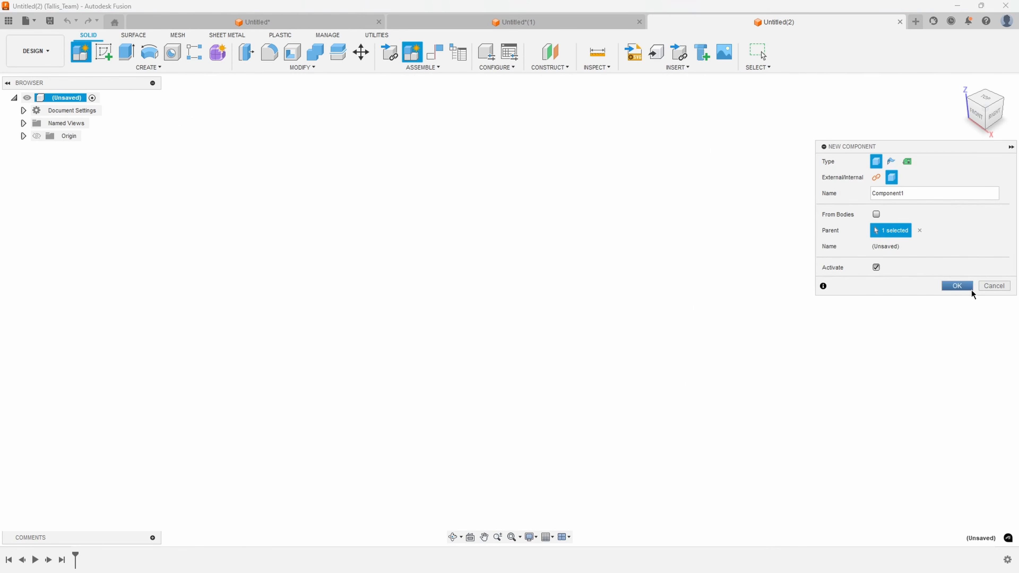
click(961, 288)
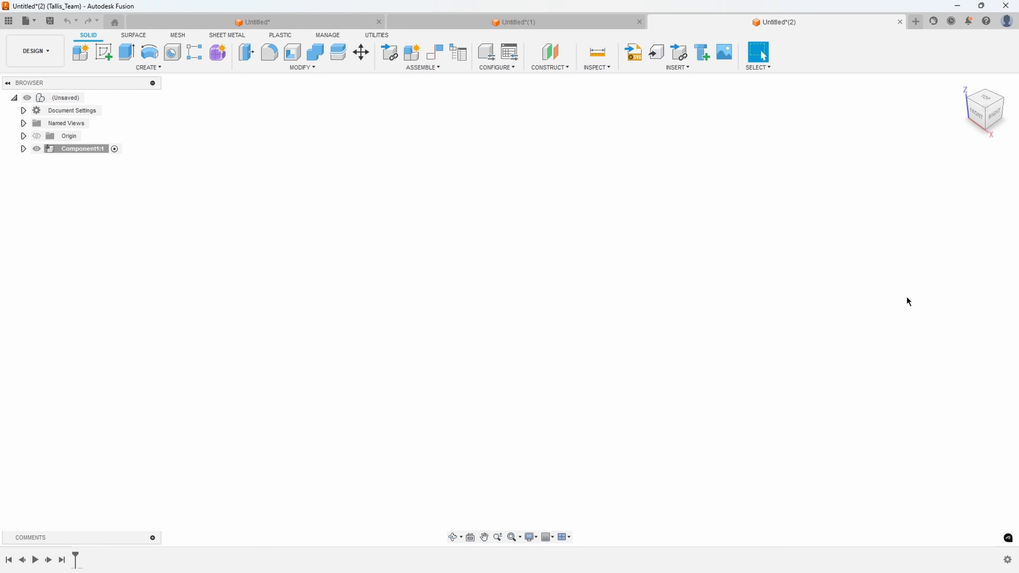
Step: Sketch an 8 by 6 in center rectangle at the origin on the horizontal plane and finish the sketch
click(106, 61)
click(570, 309)
click(103, 52)
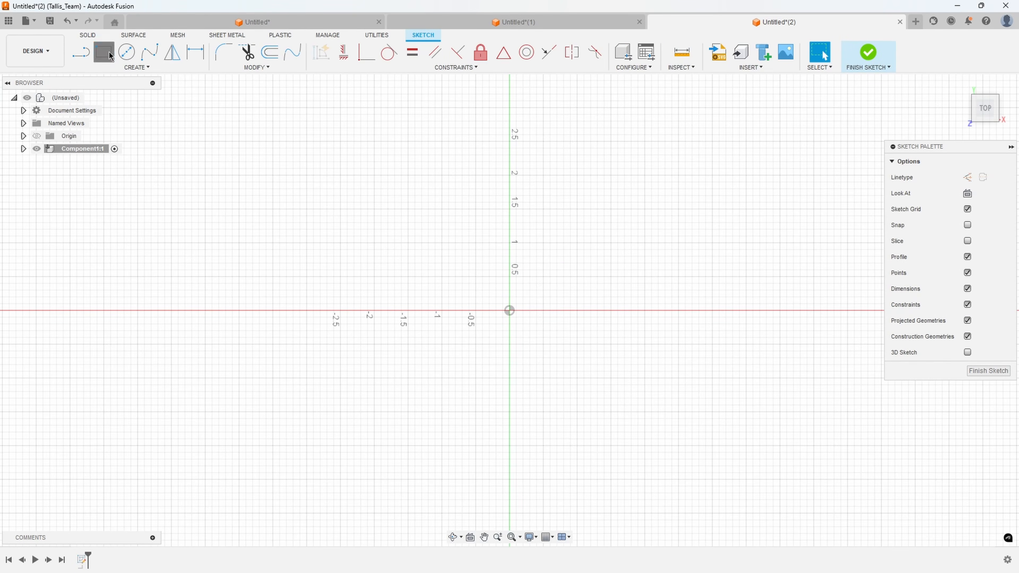
click(509, 311)
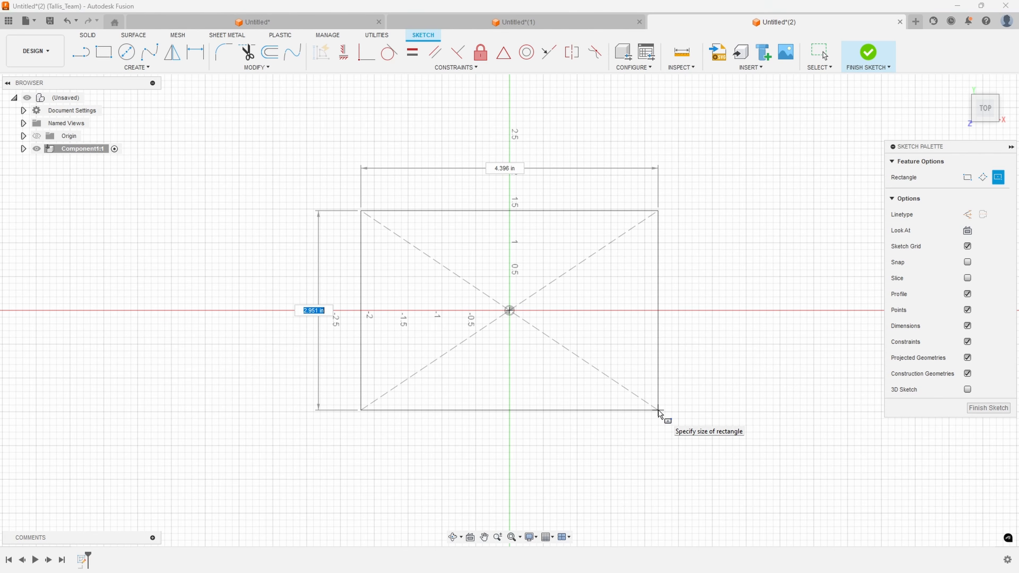
key(Tab)
key(Return)
key(Escape)
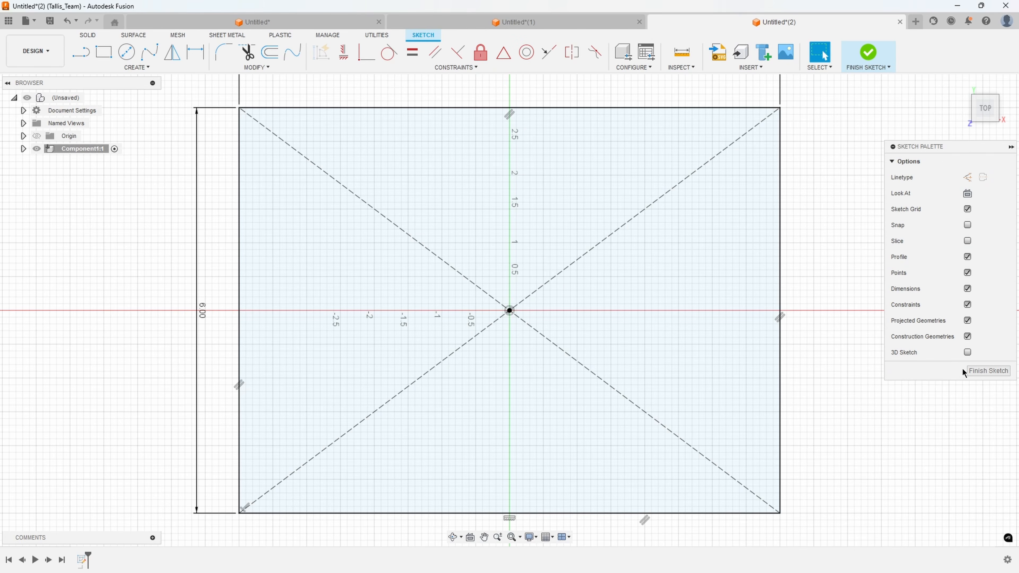
click(976, 369)
Step: Extrude the rectangle profile -1 in as a new body
right_click(430, 297)
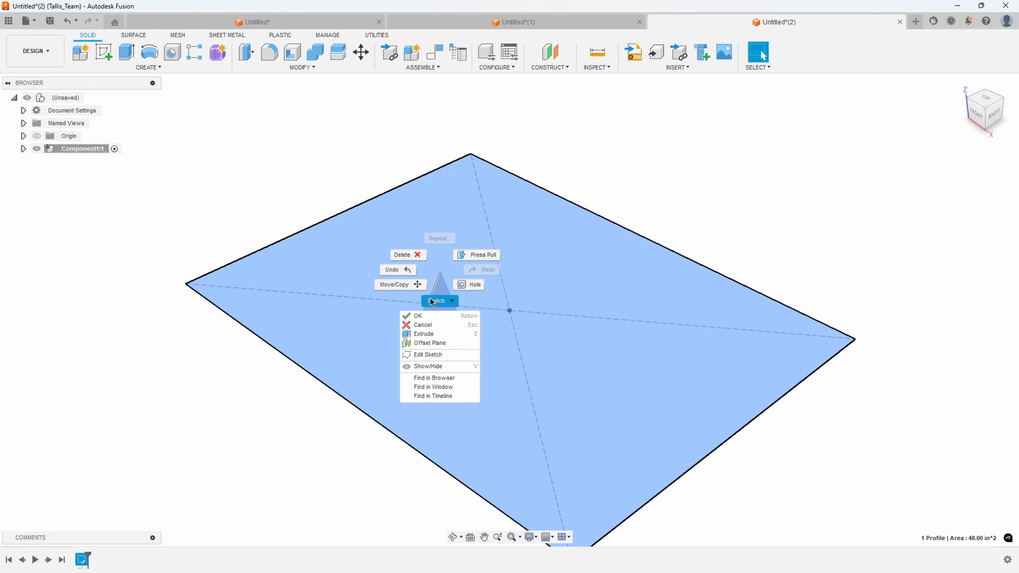
click(426, 334)
text(-)
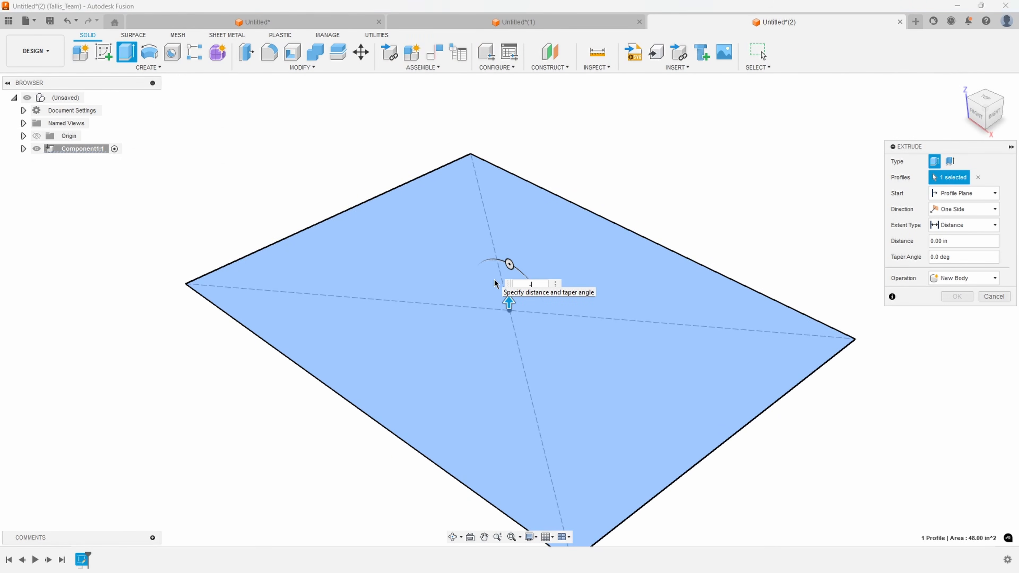
text(1)
key(Return)
Step: Sketch a wavy spline between the upper corners of the block's left end face and finish the sketch
scroll(495, 283, down, 3)
shift+middle_drag(305, 291, 445, 335)
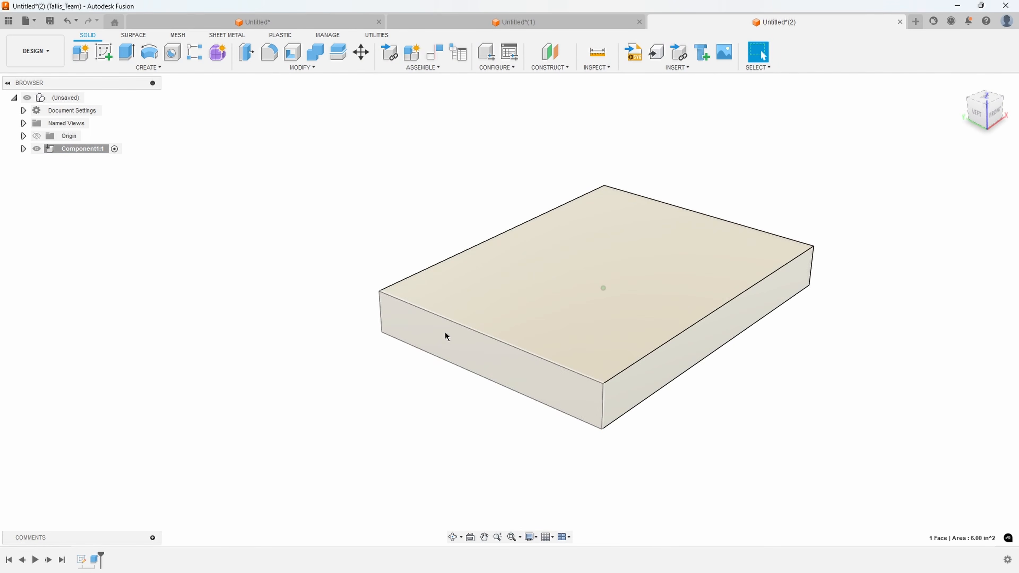
right_click(447, 337)
click(445, 406)
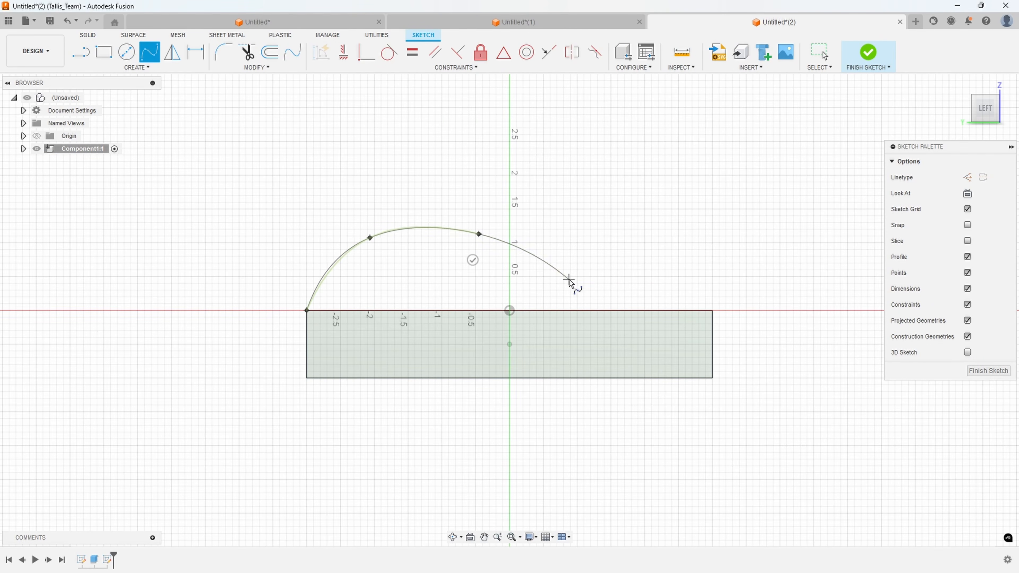
click(712, 310)
click(730, 331)
click(868, 56)
Step: Sketch a differently shaped wavy spline between the upper corners of the opposite end face, adjust its middle fit point, and finish the sketch
shift+middle_drag(762, 193, 482, 184)
right_click(406, 372)
click(407, 203)
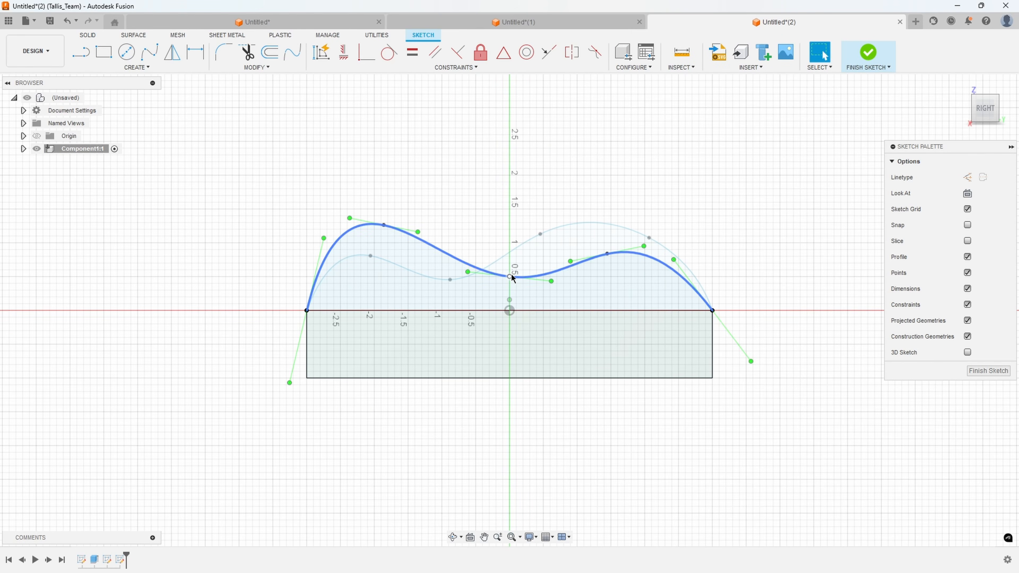
drag(511, 277, 521, 282)
click(865, 58)
Step: Start a sketch on the block's top face with 3D sketching enabled, ready for a fit-point spline
mouse_move(813, 142)
shift+middle_down()
mouse_move(785, 162)
mouse_move(653, 162)
shift+middle_up()
shift+middle_drag(504, 159, 380, 382)
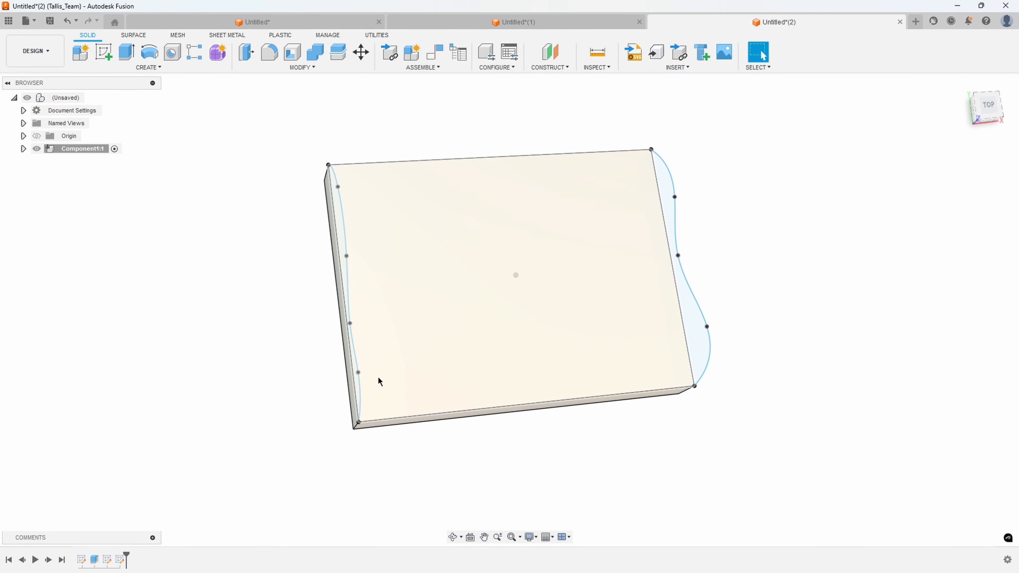
shift+middle_drag(683, 188, 347, 247)
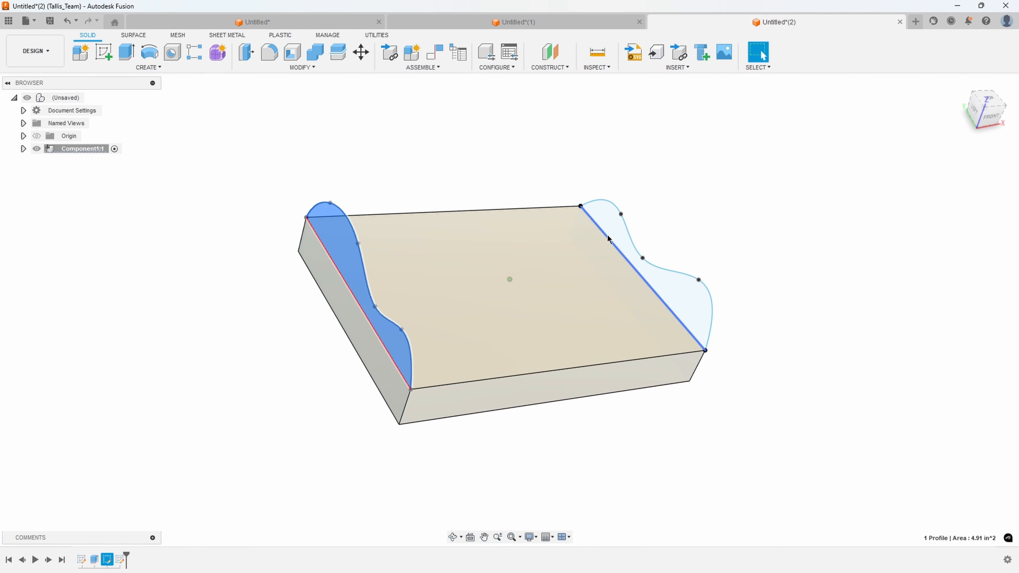
click(623, 143)
mouse_move(623, 143)
shift+middle_down()
mouse_move(413, 132)
mouse_move(191, 88)
shift+middle_up()
click(105, 53)
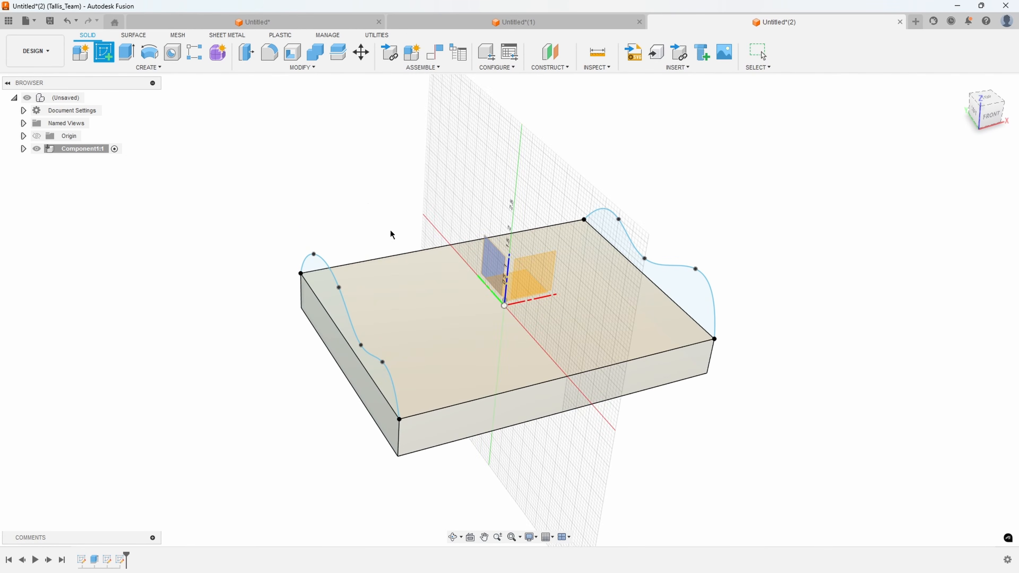
click(420, 280)
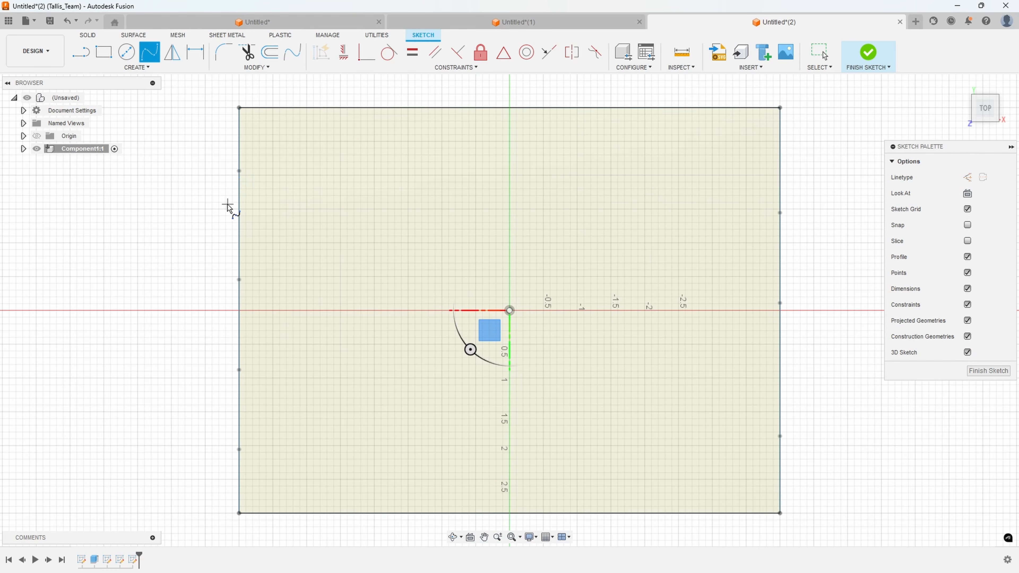
mouse_move(220, 207)
shift+middle_down()
mouse_move(266, 136)
mouse_move(247, 158)
mouse_move(336, 141)
mouse_move(375, 168)
mouse_move(405, 243)
mouse_move(460, 266)
mouse_move(465, 359)
shift+middle_up()
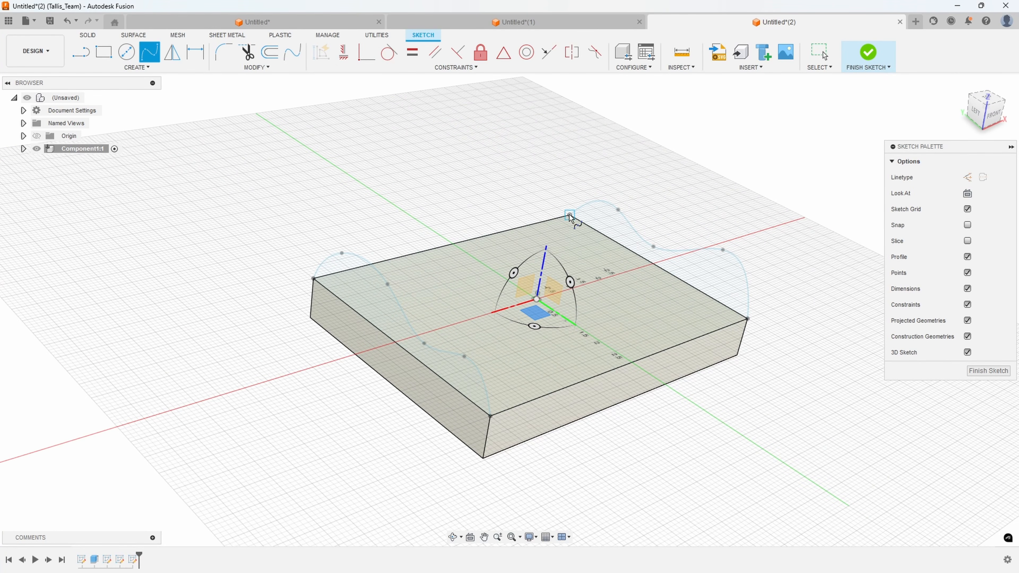
Step: Draw an S-shaped 3D spline above the block linking fit points on the two end curves, and finish the sketch
mouse_move(614, 210)
shift+middle_down()
mouse_move(625, 216)
mouse_move(505, 289)
mouse_move(437, 353)
mouse_move(423, 342)
mouse_move(457, 345)
mouse_move(445, 237)
mouse_move(431, 247)
shift+middle_up()
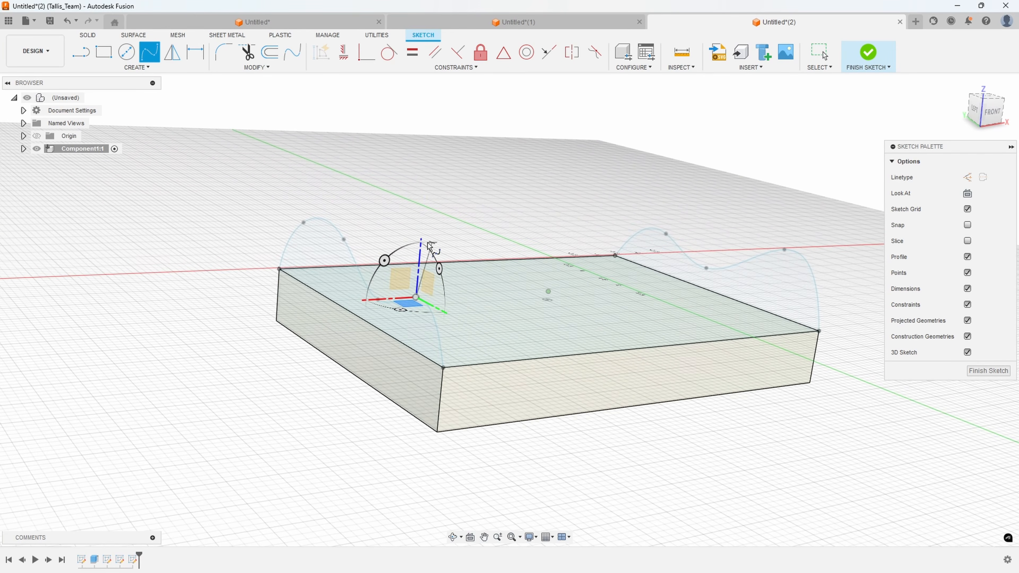
mouse_move(420, 253)
shift+middle_down()
mouse_move(412, 330)
mouse_move(458, 310)
mouse_move(455, 296)
mouse_move(446, 294)
mouse_move(455, 337)
mouse_move(472, 357)
mouse_move(446, 392)
shift+middle_up()
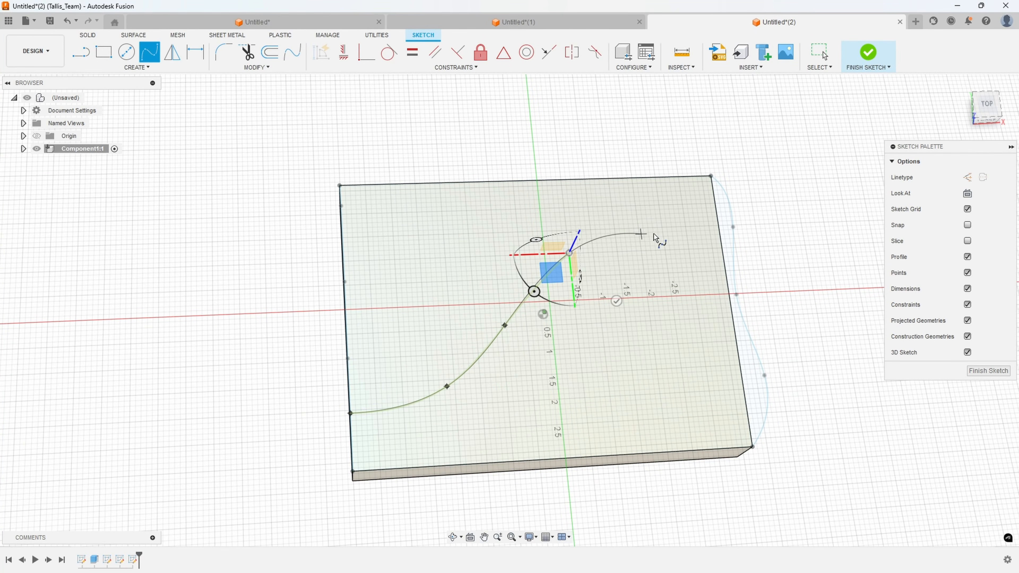
shift+middle_drag(730, 239, 750, 289)
click(750, 290)
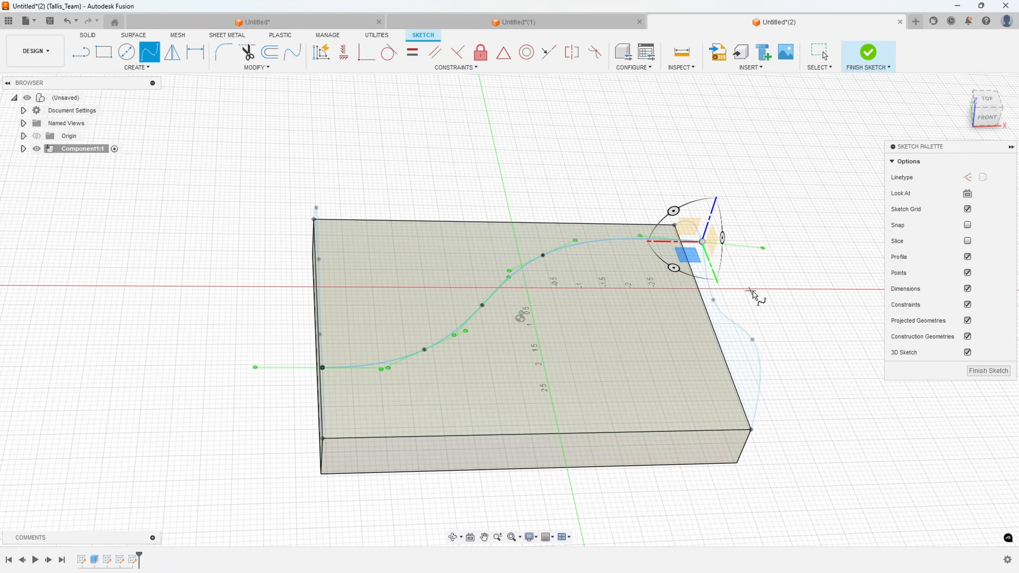
click(989, 372)
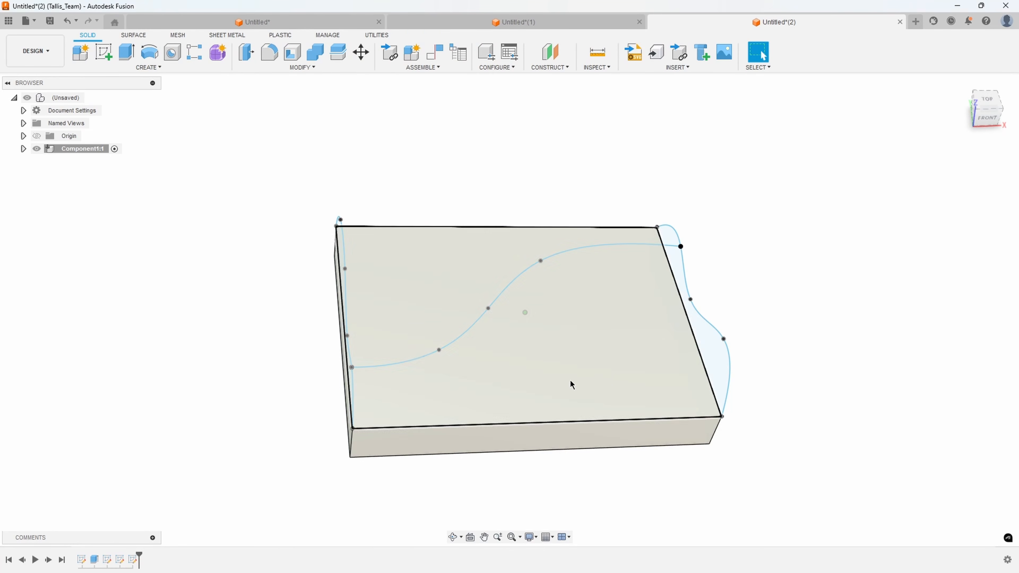
Step: Examine the connecting spline's fit points from above and from the side to check its height over the block
shift+middle_drag(717, 293, 515, 294)
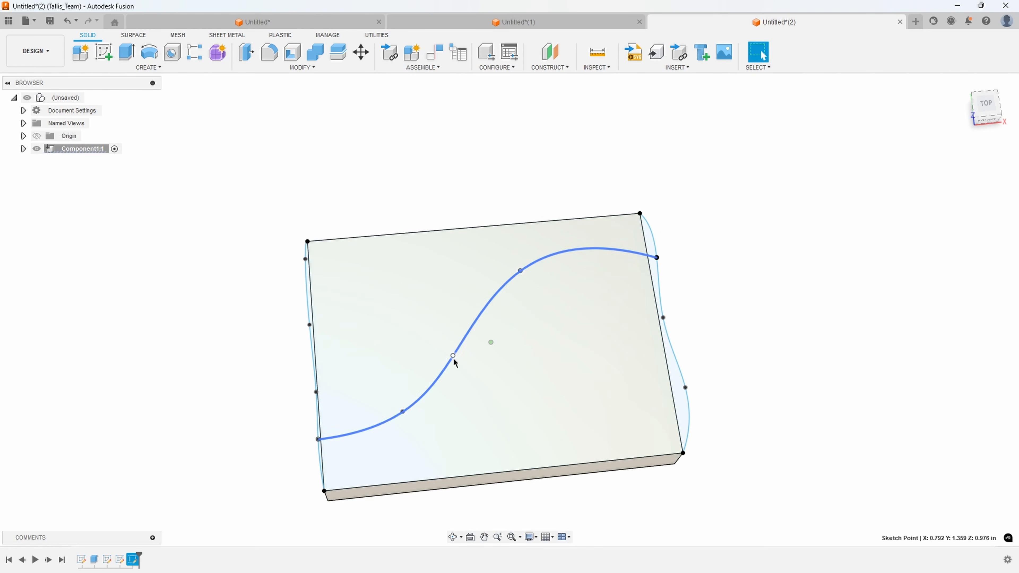
shift+middle_drag(462, 358, 522, 228)
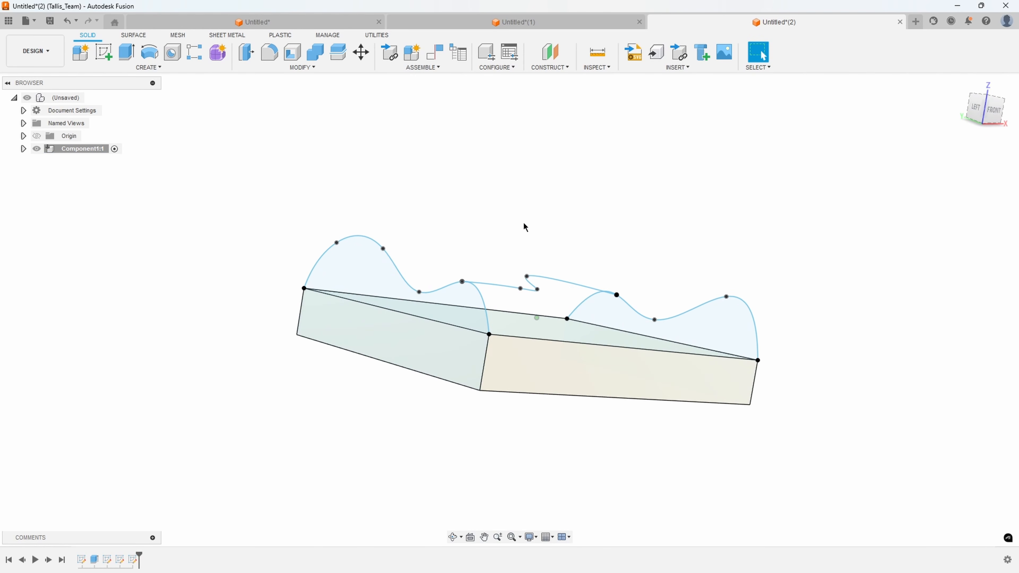
shift+middle_drag(579, 211, 200, 108)
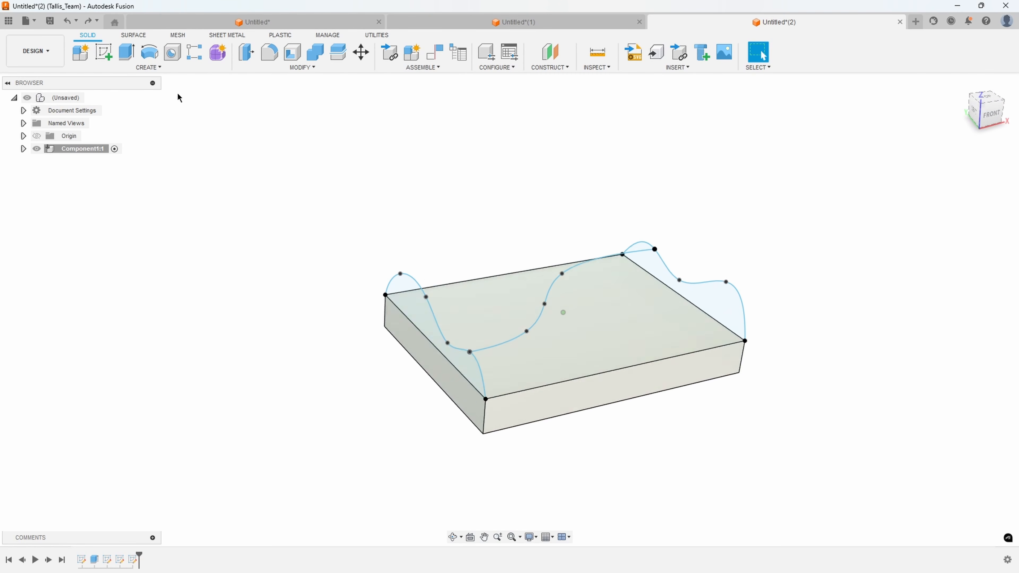
Step: Start a surface Loft using the two wavy end profiles above the block as its profiles
click(138, 38)
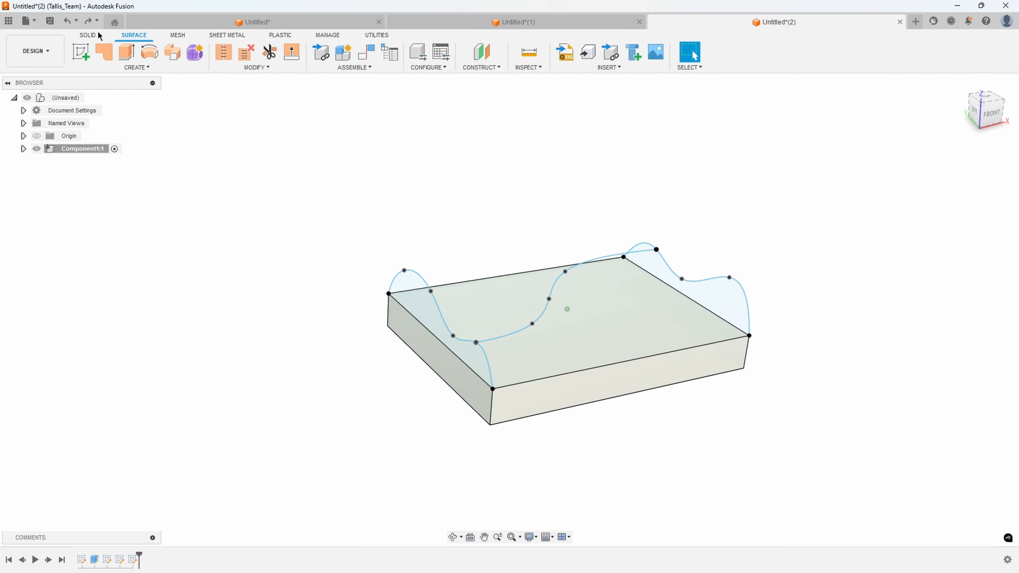
click(137, 67)
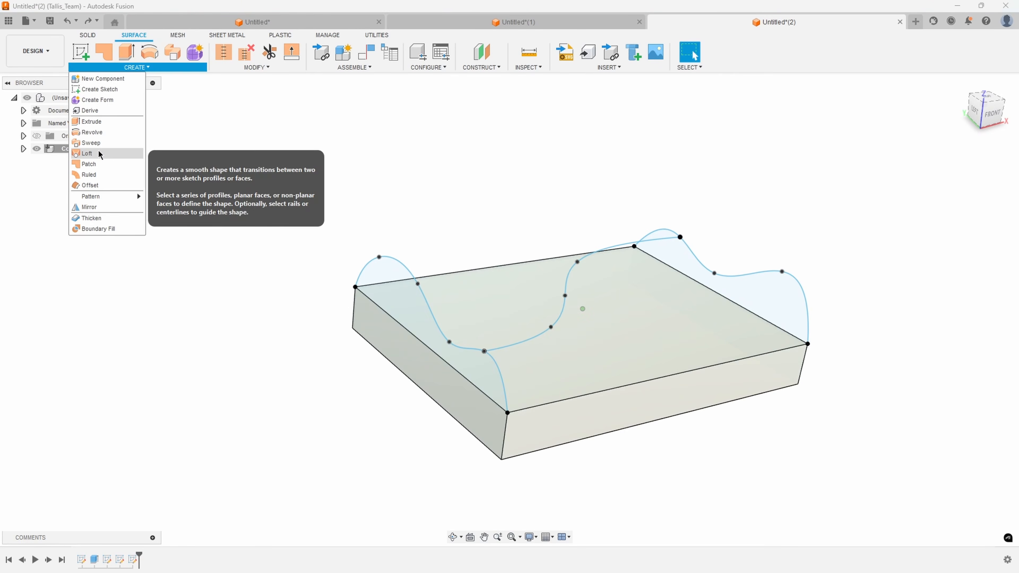
click(86, 152)
click(401, 304)
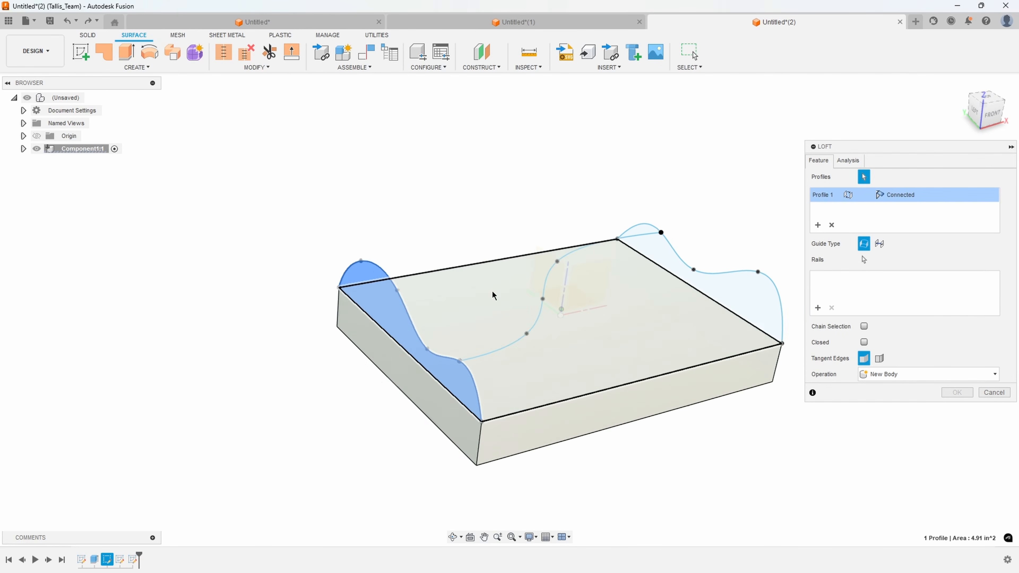
click(677, 286)
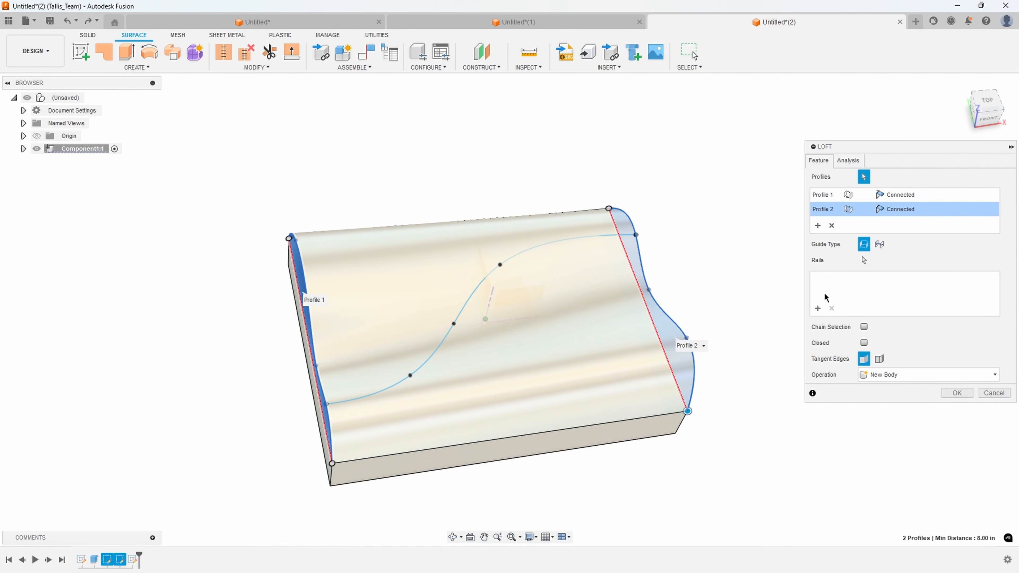
Step: Guide the loft with the S-shaped spline and the block's two long upper edges as rails, and create it as a new body
click(470, 301)
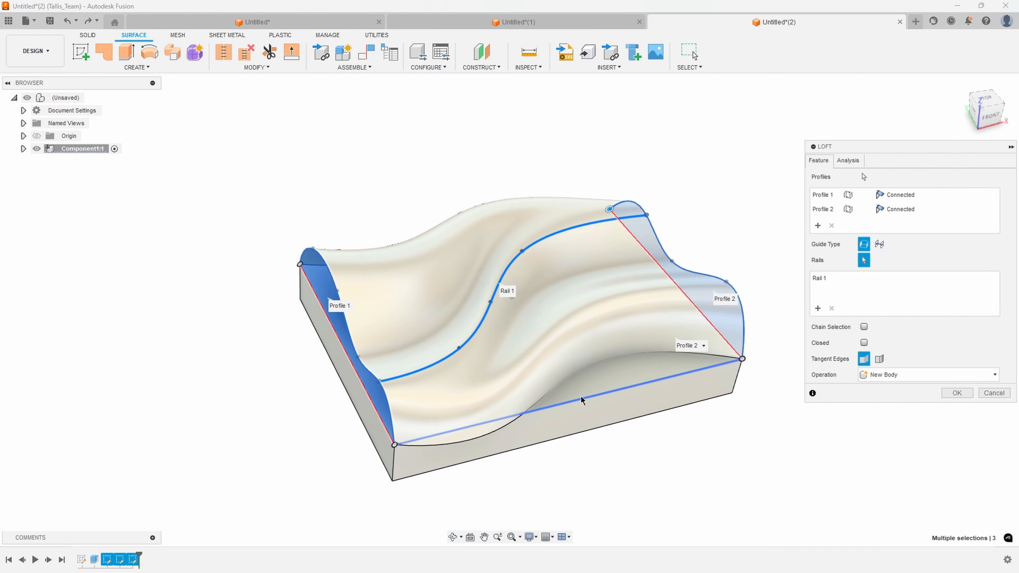
click(588, 400)
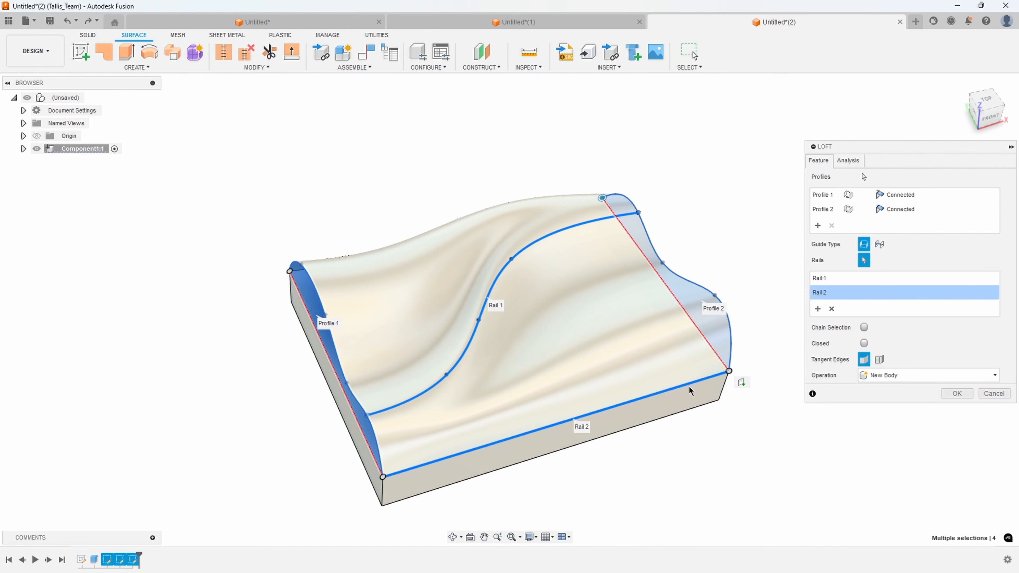
shift+middle_drag(509, 313, 509, 315)
shift+middle_drag(539, 253, 549, 410)
click(548, 409)
shift+middle_drag(533, 469, 30, 148)
click(958, 408)
Step: Show the S-shaped spline's sketch and reposition its interior fit points to reshape the lofted surface
click(23, 149)
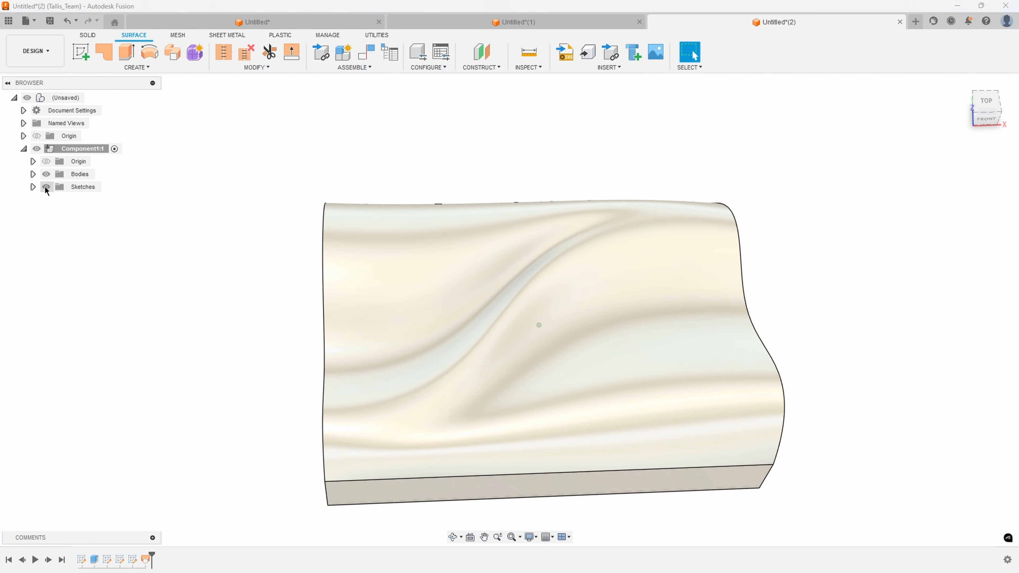
click(33, 187)
click(56, 238)
mouse_move(441, 257)
shift+middle_down()
mouse_move(486, 266)
mouse_move(485, 337)
shift+middle_up()
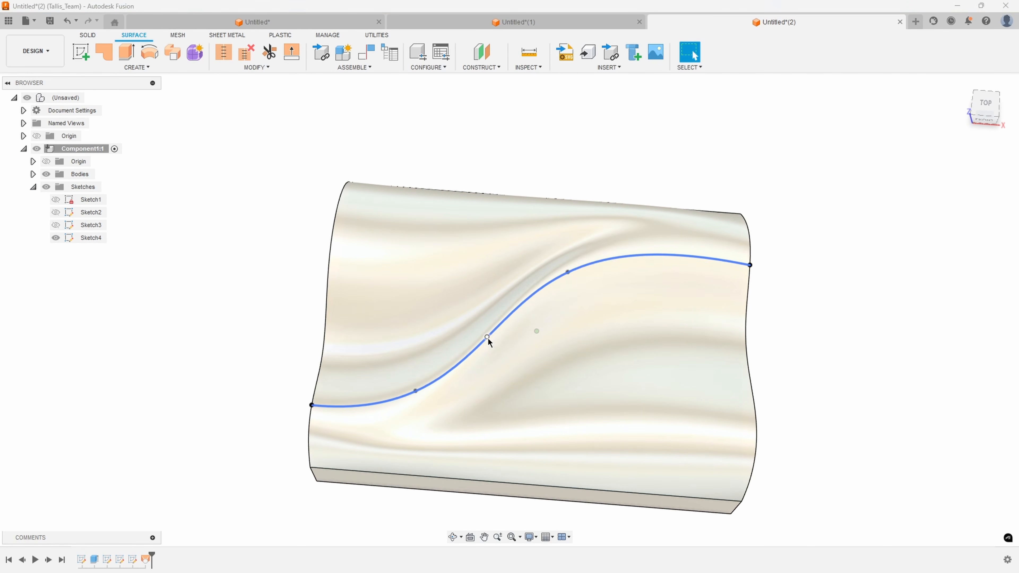
drag(498, 345, 500, 347)
drag(568, 273, 581, 273)
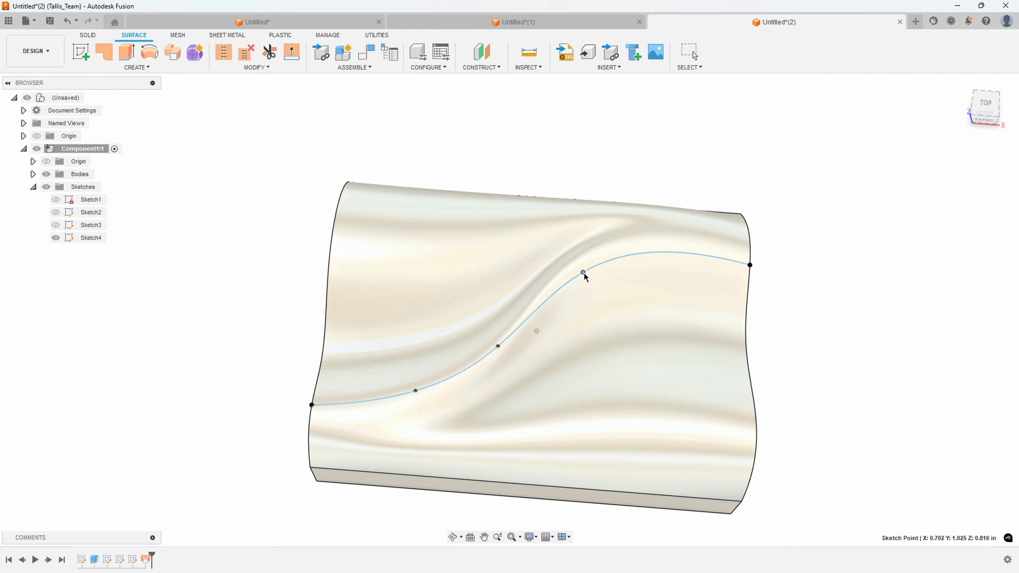
drag(498, 346, 478, 296)
shift+middle_drag(526, 383, 630, 379)
shift+middle_drag(499, 340, 409, 387)
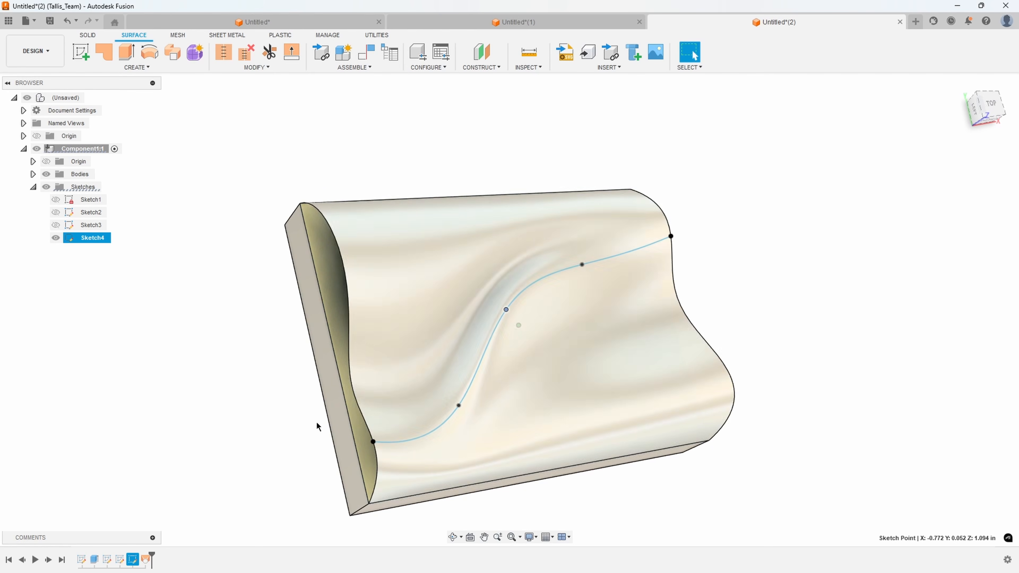
shift+middle_drag(699, 316, 604, 326)
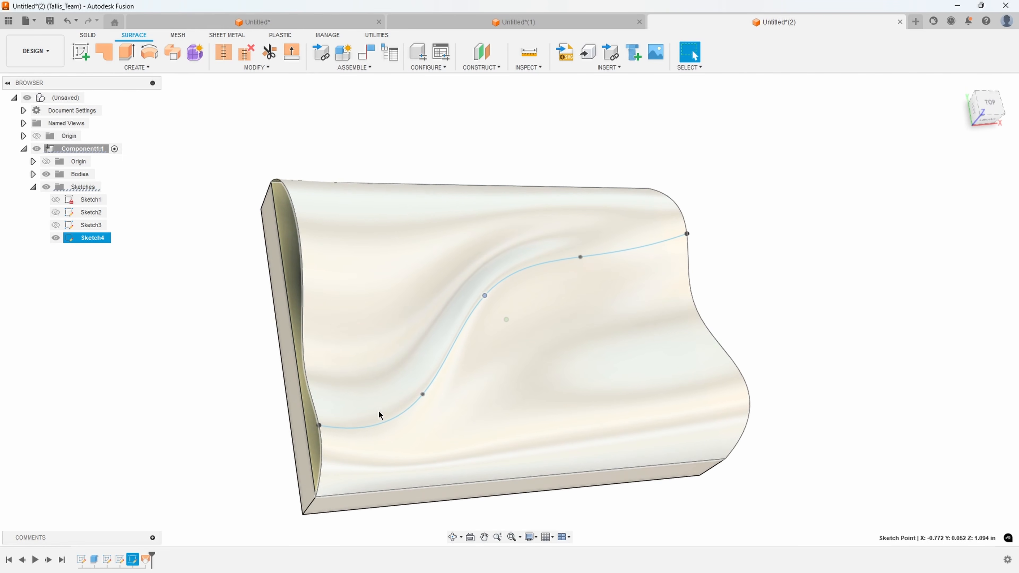
mouse_move(786, 280)
shift+middle_down()
mouse_move(750, 358)
mouse_move(815, 562)
shift+middle_up()
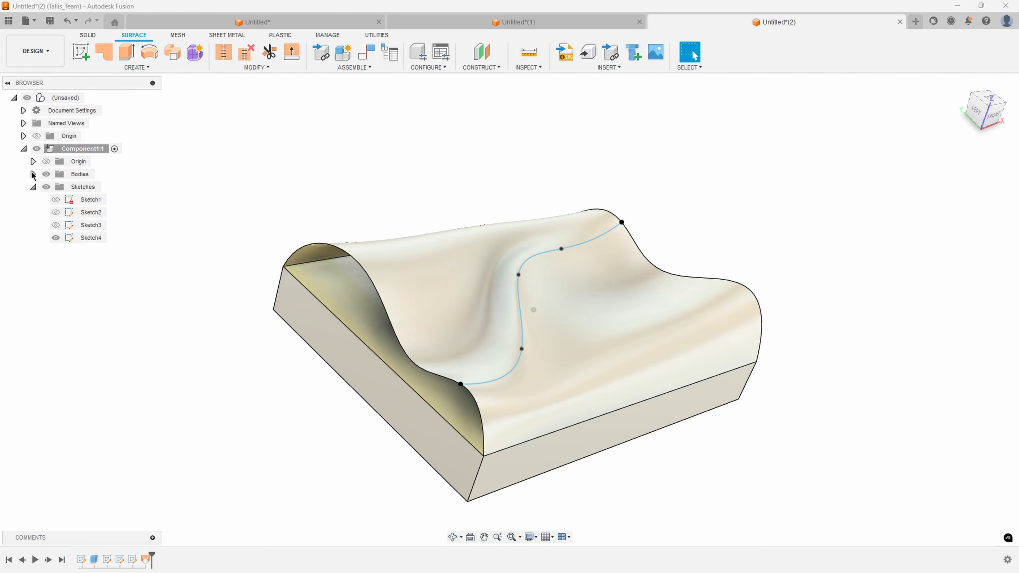
Step: Hide the base block's body and patch the loft's open left end between its wavy and straight edges as a new body
click(33, 174)
click(56, 187)
shift+middle_drag(131, 177, 427, 410)
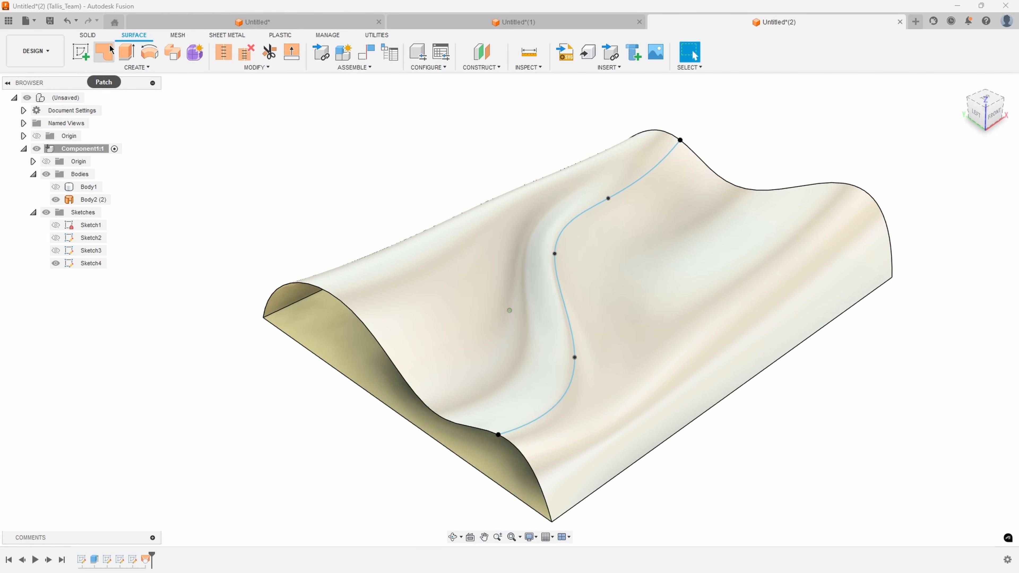
click(104, 51)
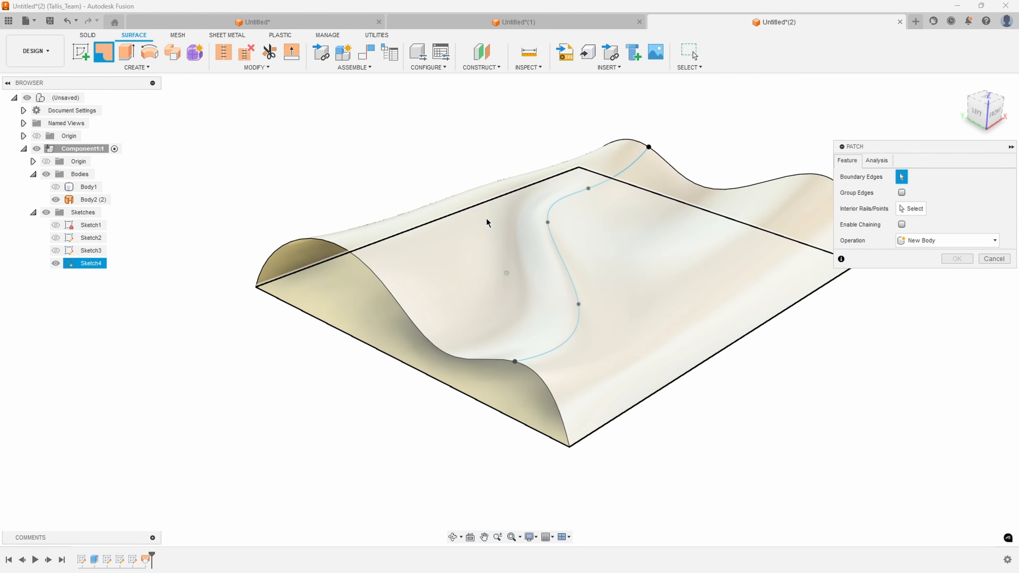
click(308, 232)
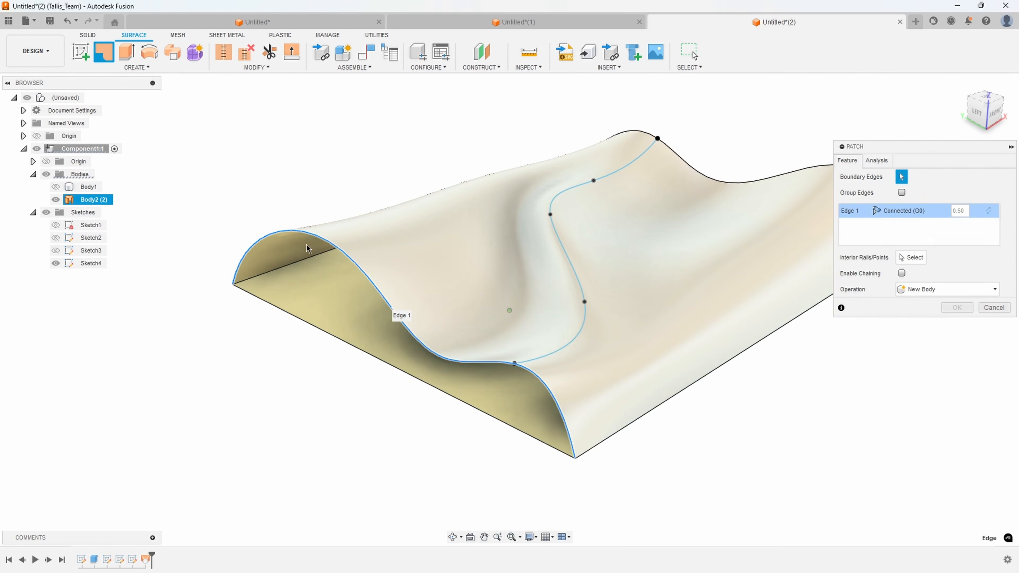
click(279, 308)
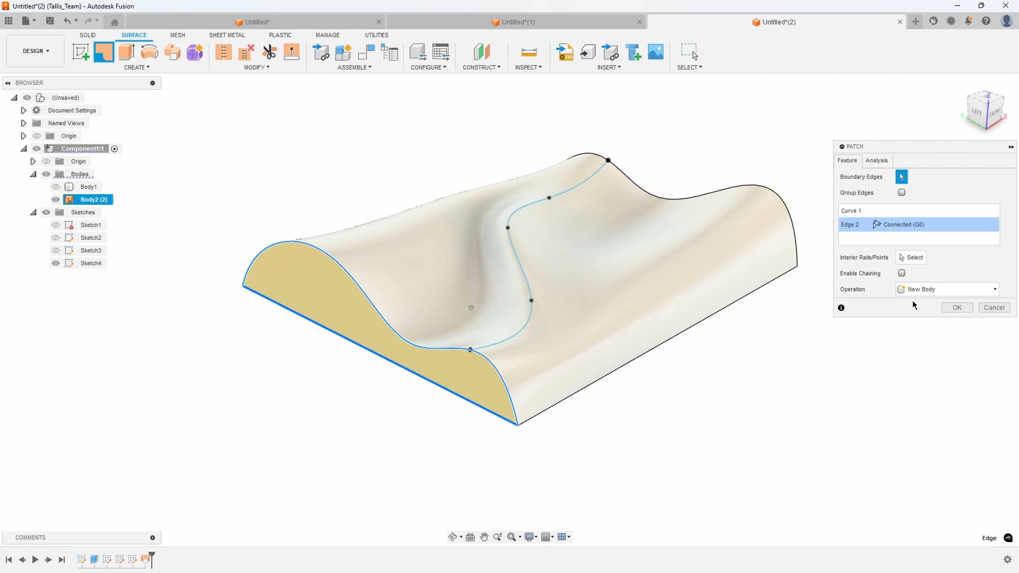
click(958, 308)
Step: Patch the loft's open right end between its wavy and straight edges as a new body
click(104, 52)
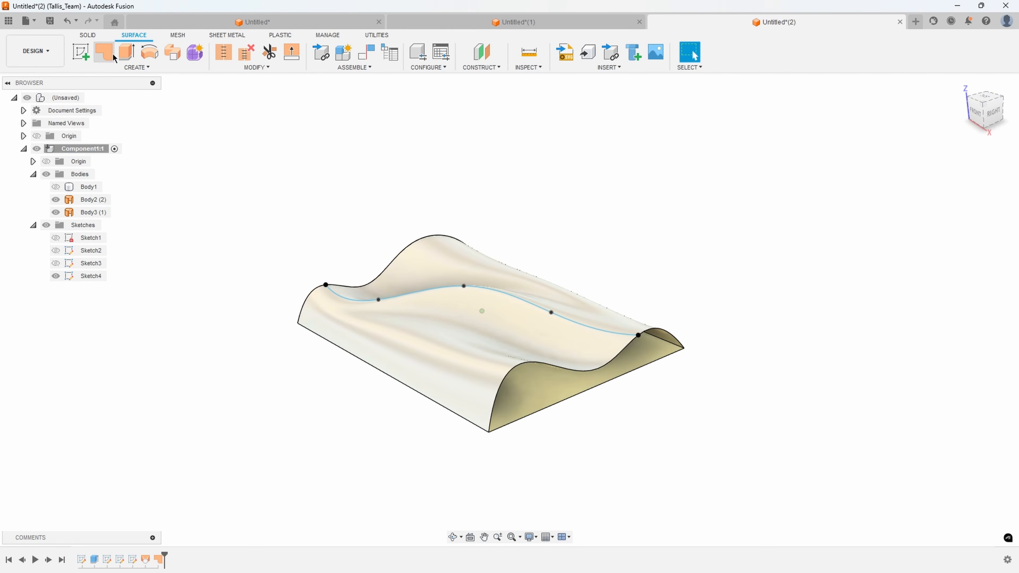
click(486, 340)
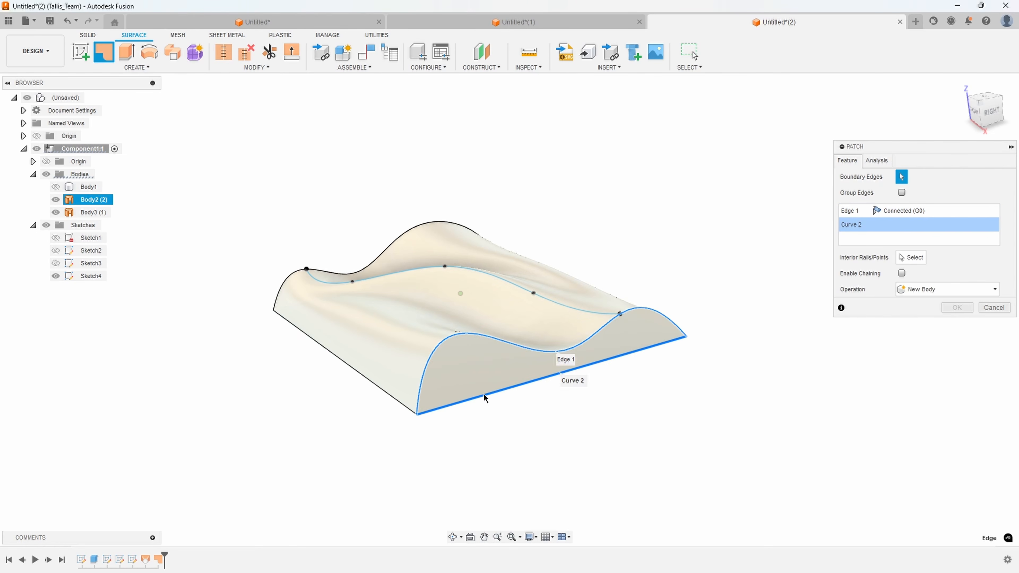
click(957, 308)
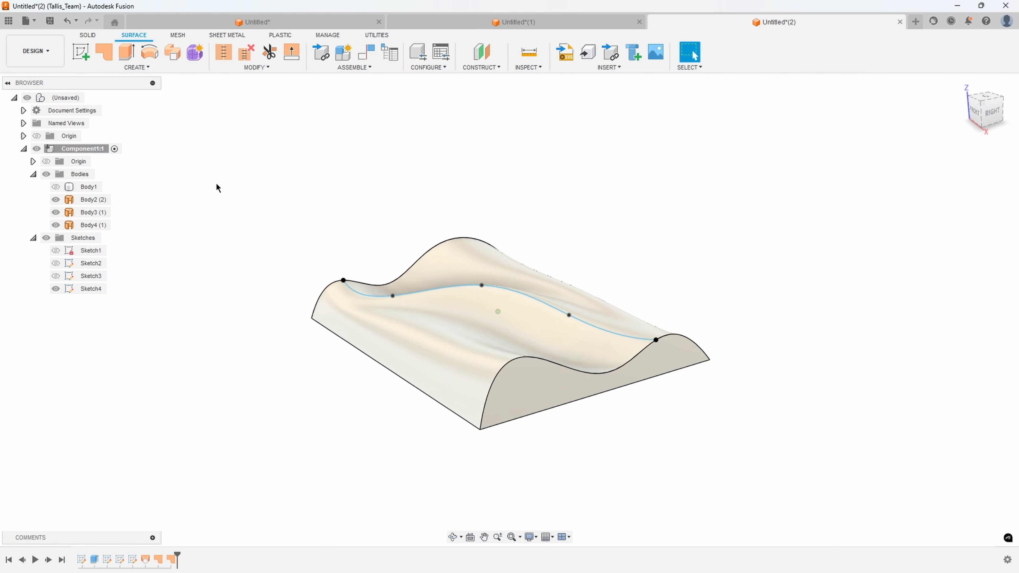
Step: Stitch the lofted surface and both end patches into a new body with a 0.004 in tolerance
click(223, 52)
drag(340, 257, 340, 258)
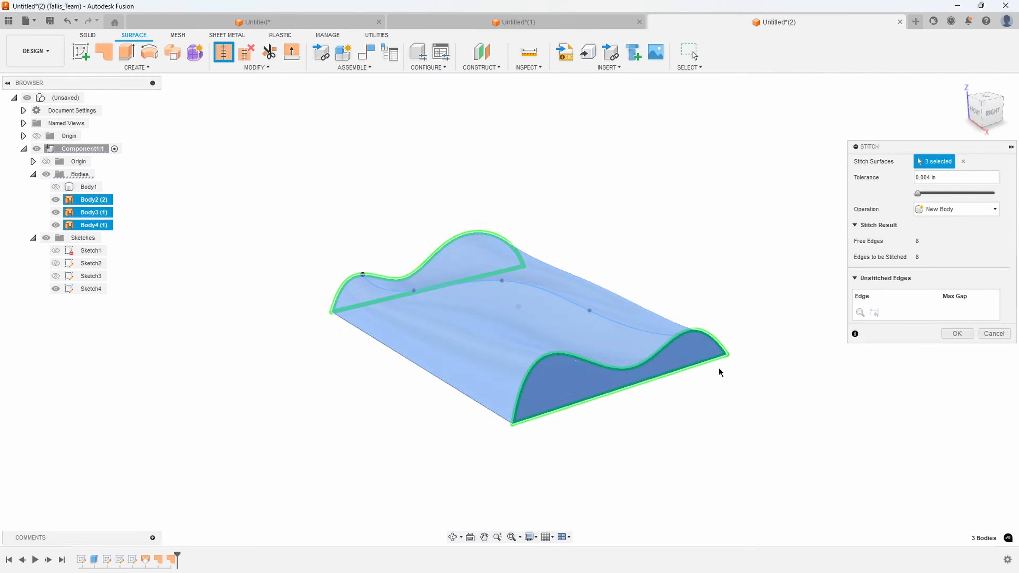
click(958, 334)
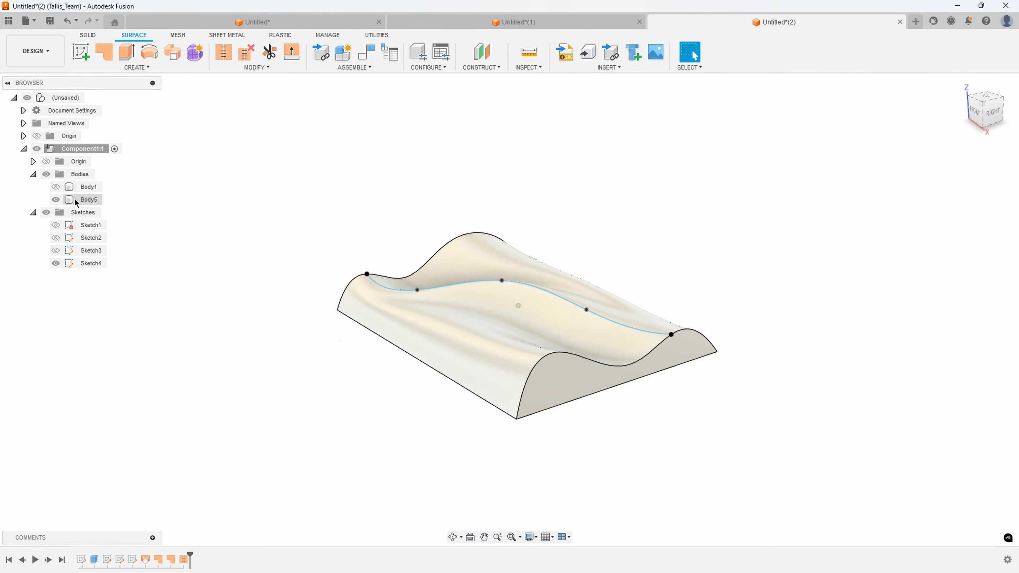
Step: Show the base block, hide the spline sketch, and combine the block and the wavy body with a Join operation
click(57, 187)
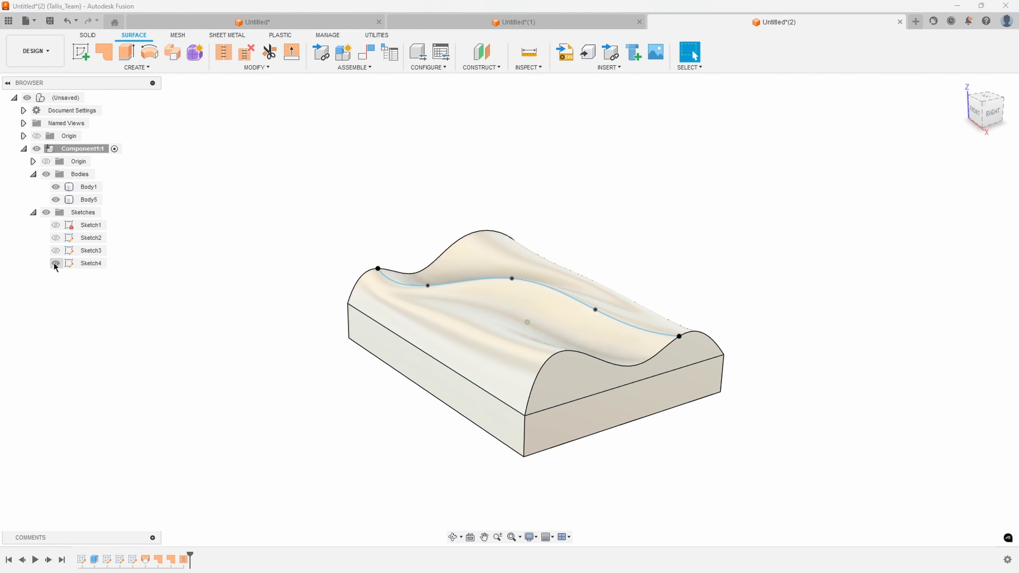
click(90, 36)
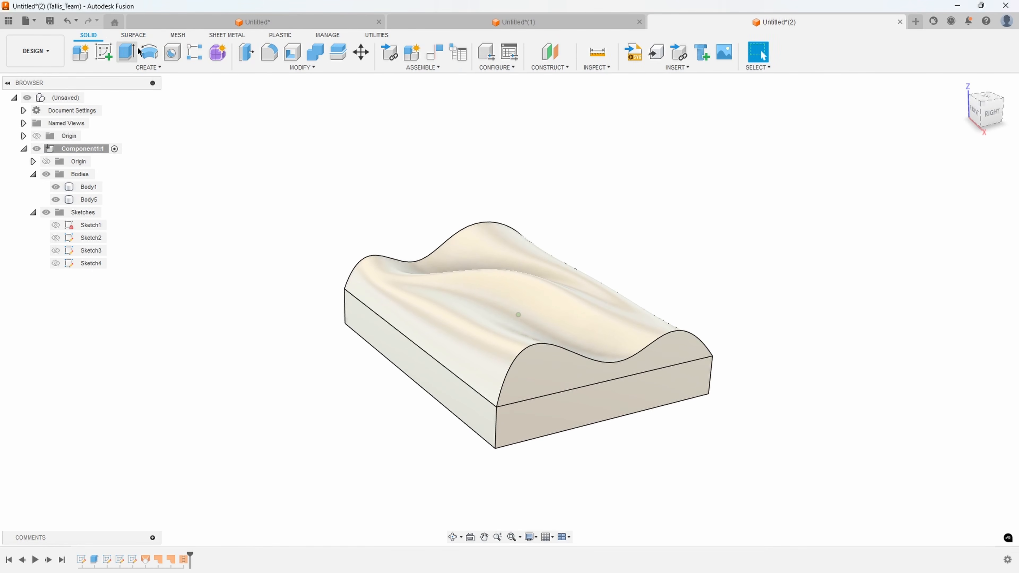
click(309, 59)
click(451, 403)
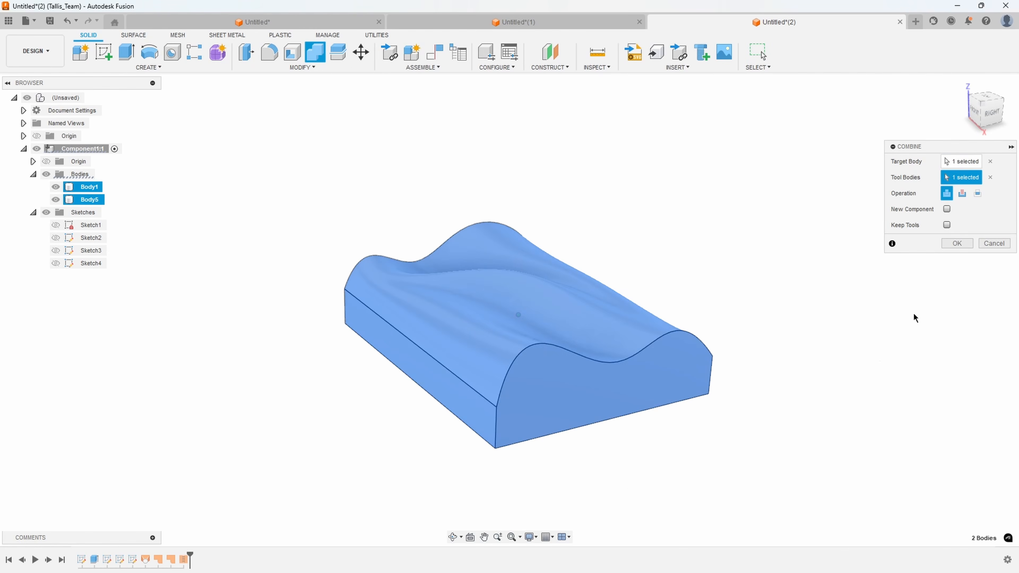
click(945, 245)
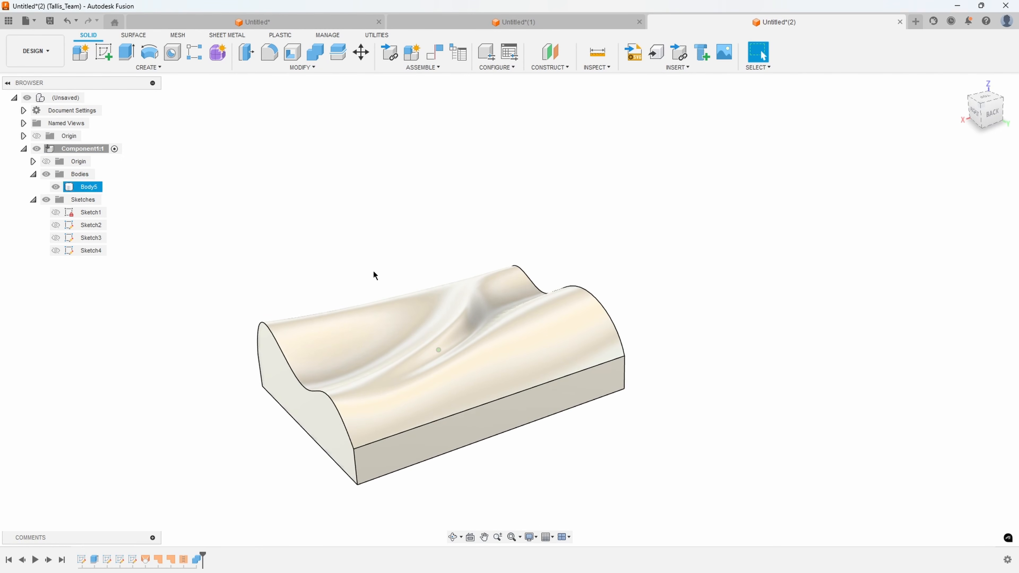
Step: Review the sliced slat model in the Untitled*(1) document, and return to the joined block in Untitled*(2)
click(496, 25)
shift+middle_drag(301, 320, 636, 220)
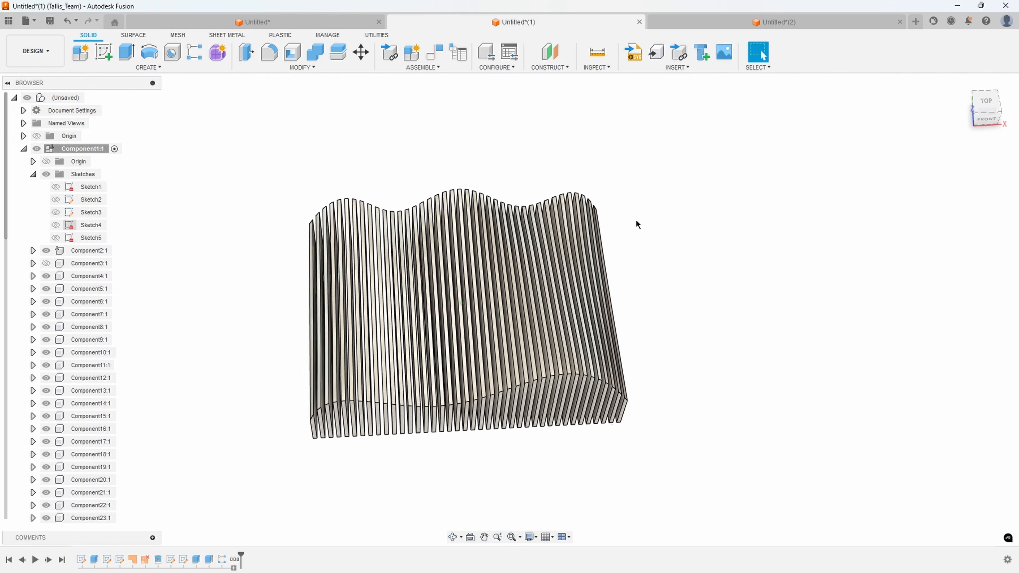
click(746, 26)
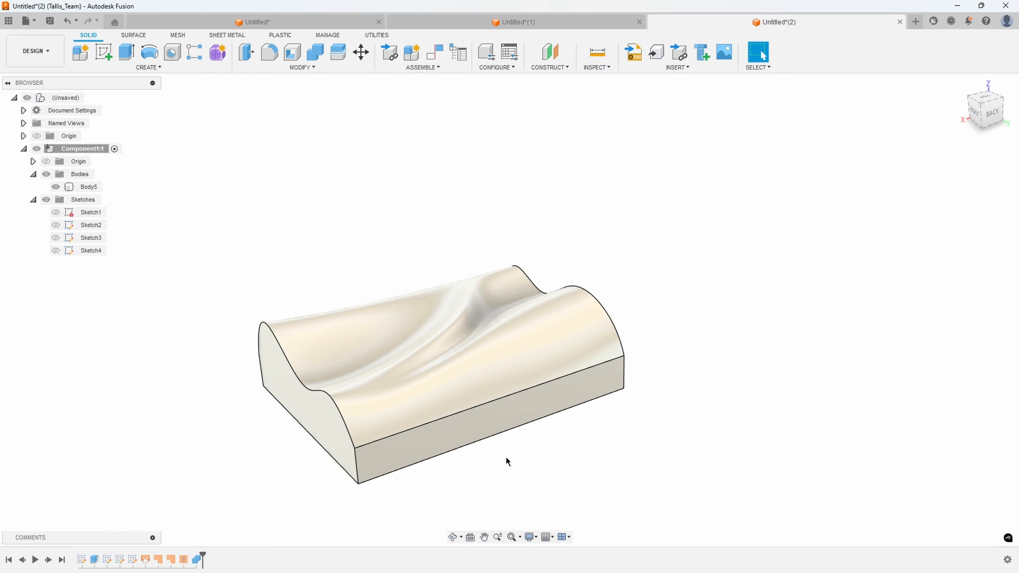